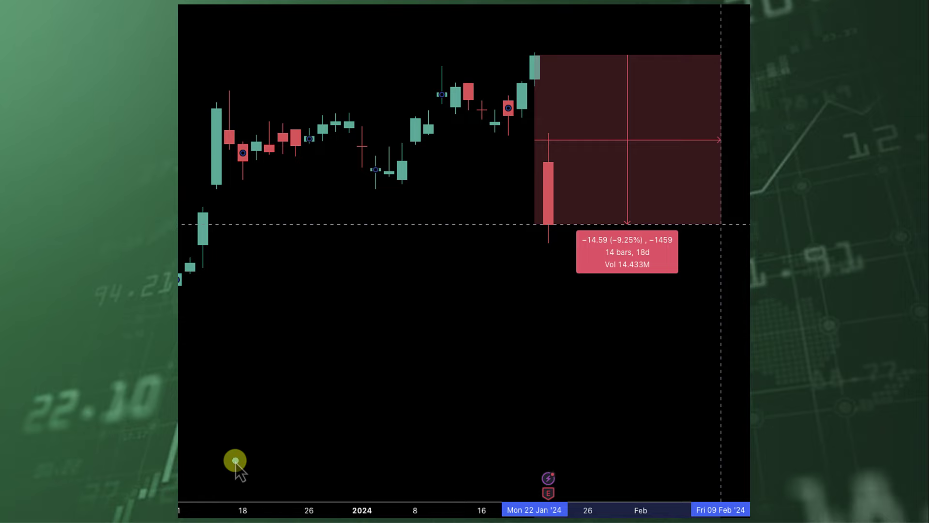
left_click_drag(235, 461, 492, 235)
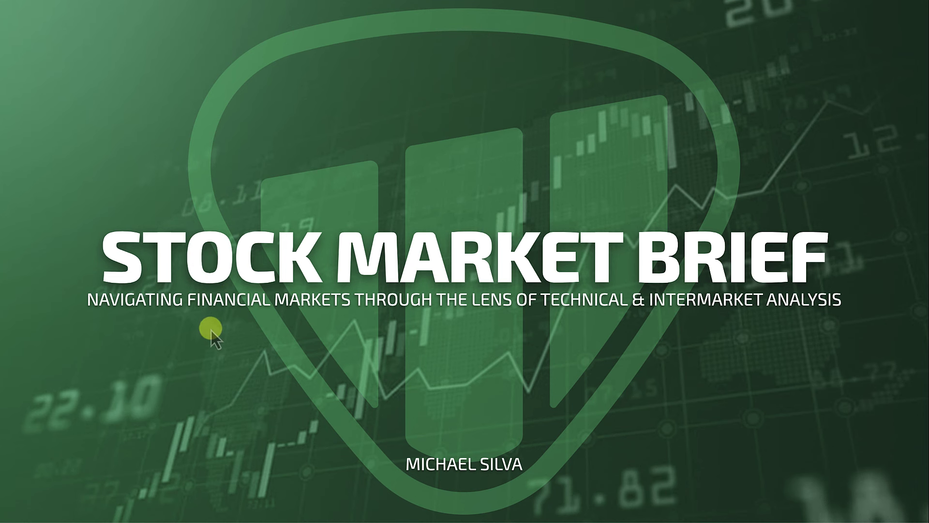
mouse_move(146, 326)
left_mouse_down()
mouse_move(611, 306)
mouse_move(663, 365)
left_mouse_up()
mouse_move(371, 406)
left_mouse_down()
mouse_move(378, 109)
mouse_move(408, 213)
mouse_move(600, 252)
mouse_move(602, 390)
mouse_move(390, 463)
left_mouse_up()
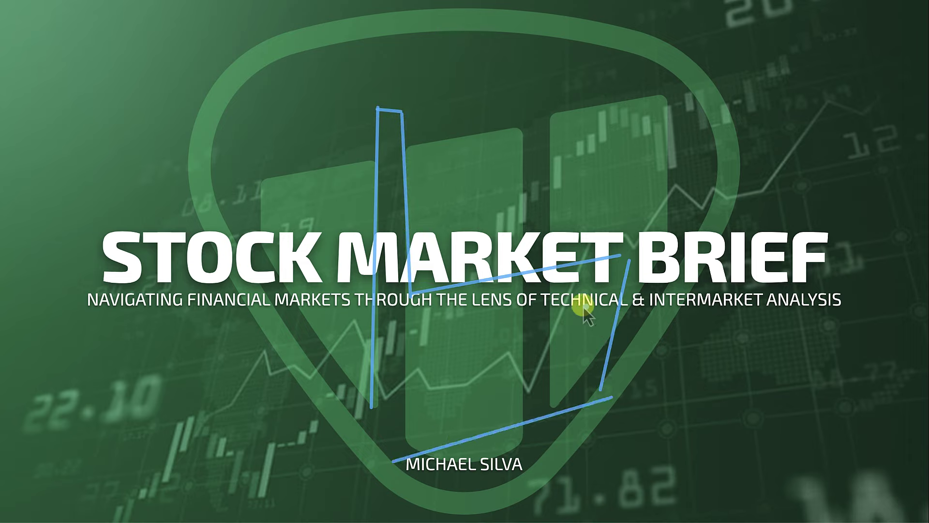
left_click_drag(549, 302, 605, 292)
left_click_drag(525, 351, 582, 335)
left_click_drag(535, 372, 594, 369)
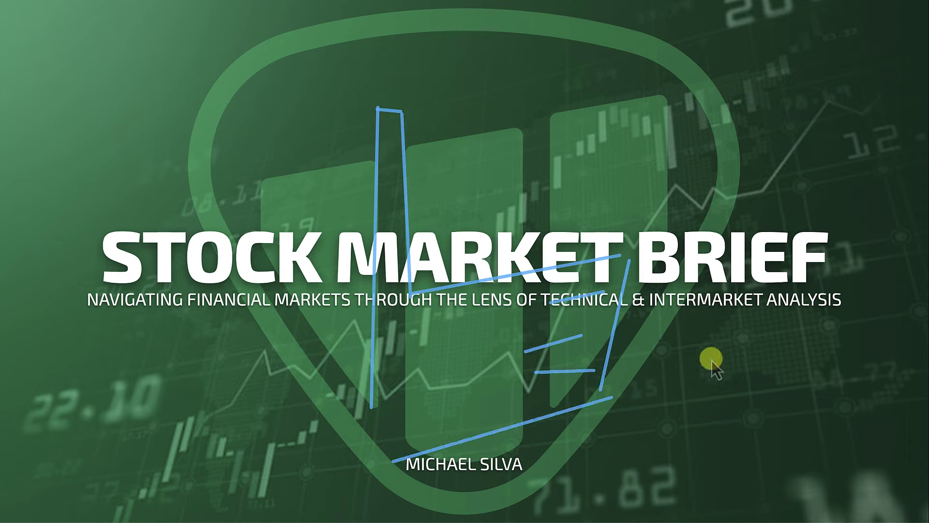
key("e")
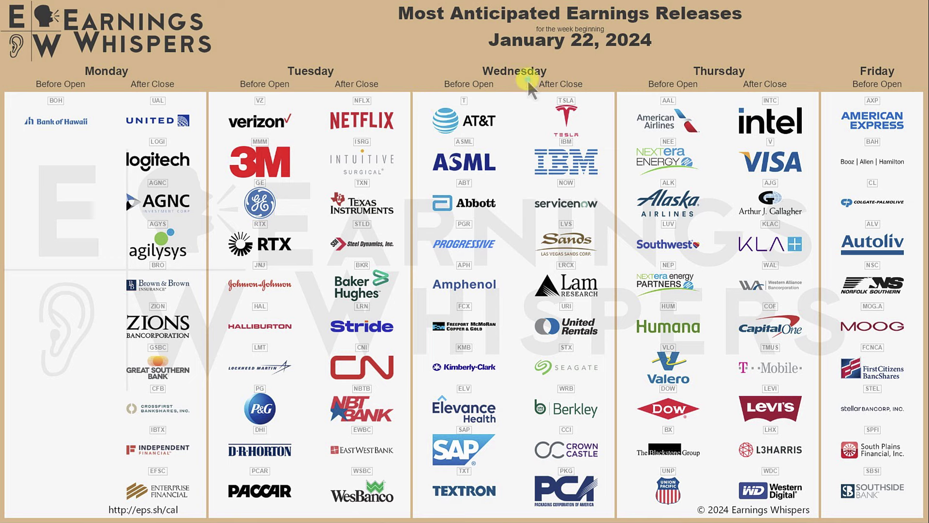
mouse_move(528, 77)
left_mouse_down()
mouse_move(585, 134)
mouse_move(550, 110)
left_mouse_up()
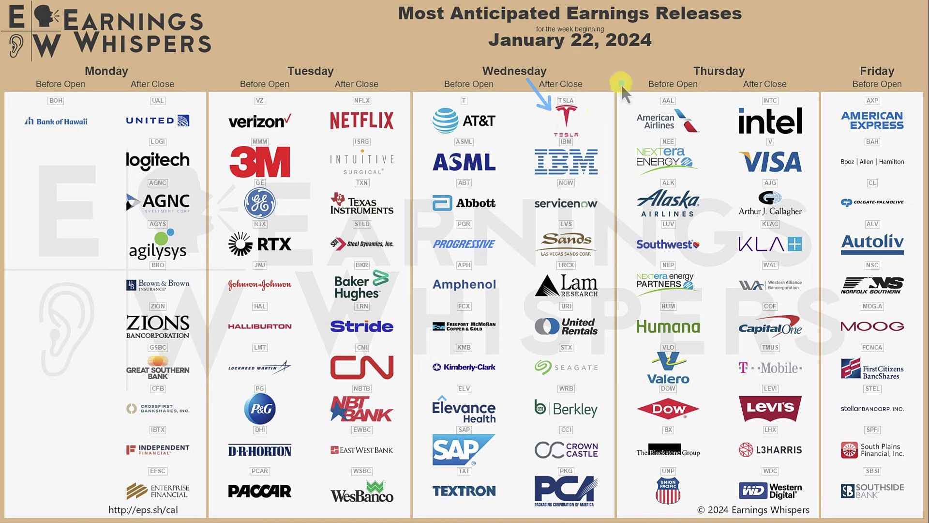
key("Escape")
mouse_move(390, 92)
left_mouse_down()
mouse_move(348, 91)
mouse_move(363, 143)
mouse_move(387, 92)
left_mouse_up()
mouse_move(298, 428)
left_mouse_down()
mouse_move(224, 476)
mouse_move(296, 430)
left_mouse_up()
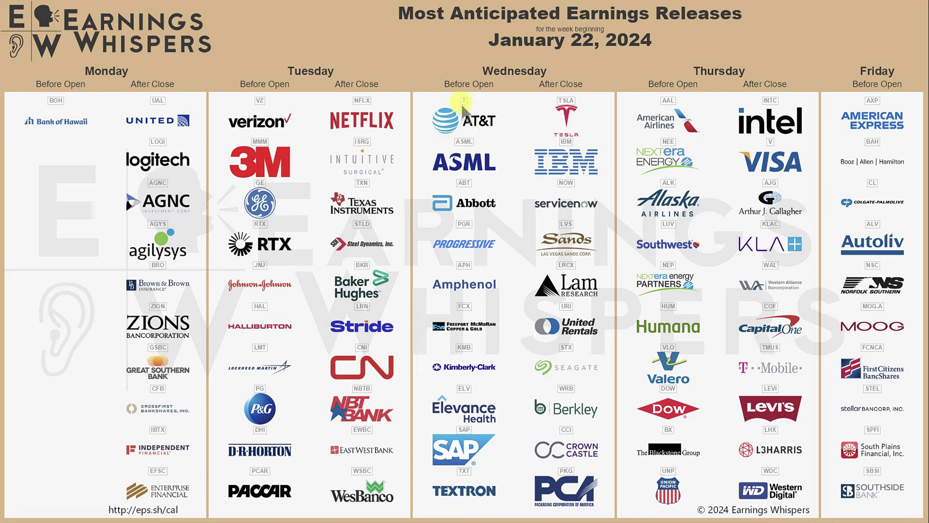
mouse_move(462, 102)
left_mouse_down()
mouse_move(559, 96)
mouse_move(535, 143)
mouse_move(583, 91)
left_mouse_up()
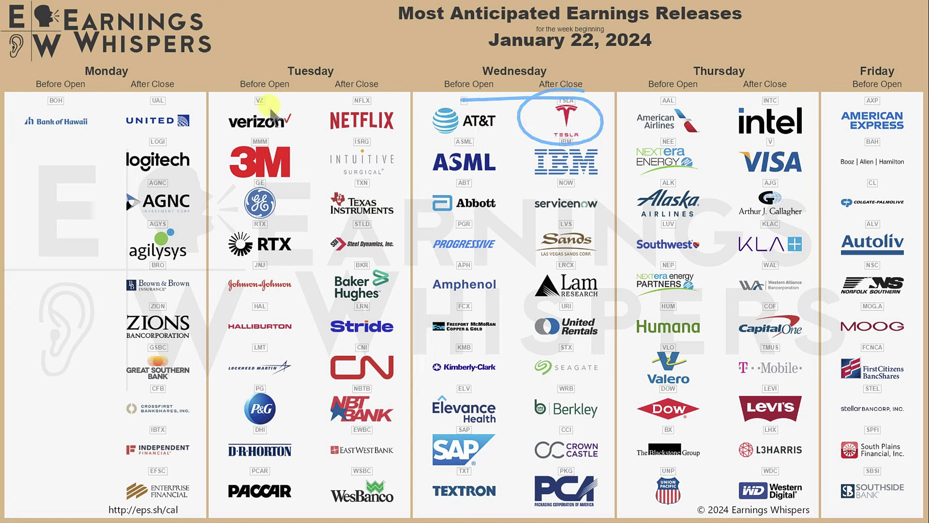
key("Escape")
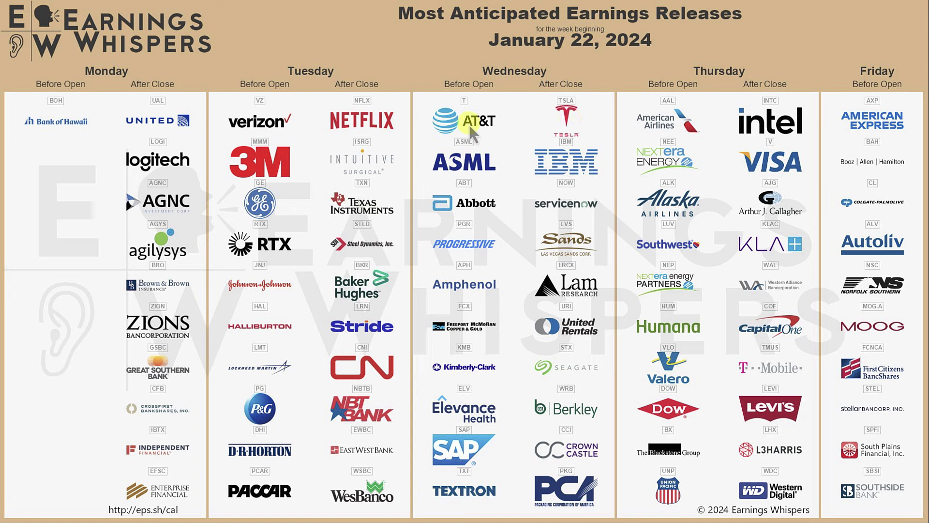
mouse_move(397, 127)
left_mouse_down()
mouse_move(383, 138)
mouse_move(317, 110)
mouse_move(400, 124)
left_mouse_up()
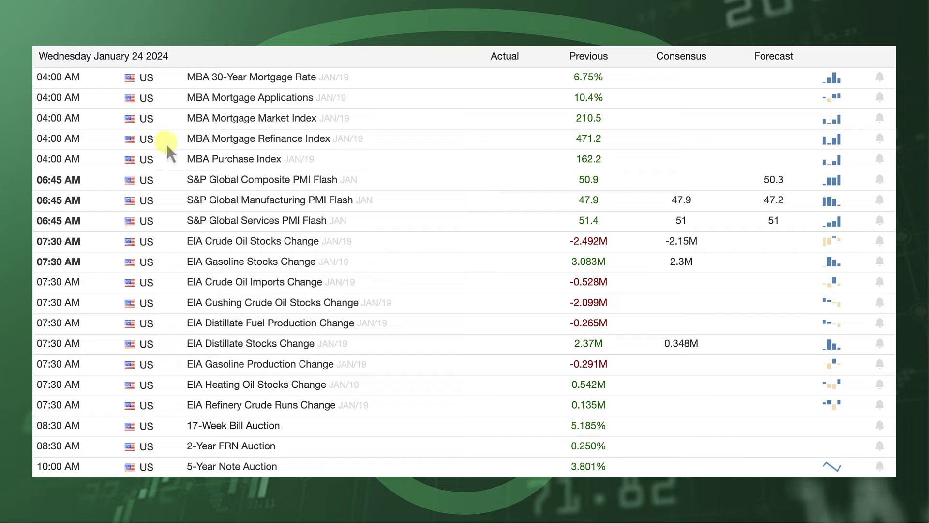
mouse_move(35, 187)
left_mouse_down()
mouse_move(71, 186)
mouse_move(61, 208)
left_mouse_up()
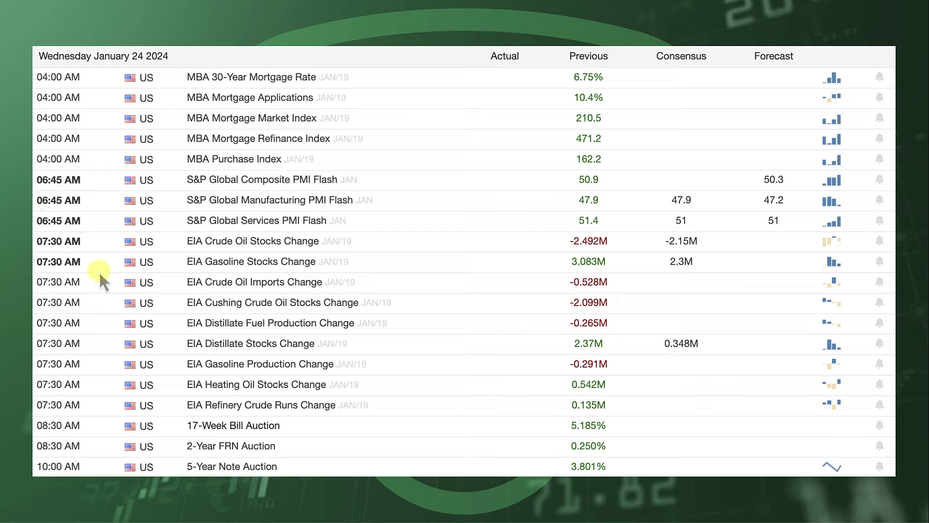
mouse_move(28, 168)
left_mouse_down()
mouse_move(18, 203)
mouse_move(28, 275)
left_mouse_up()
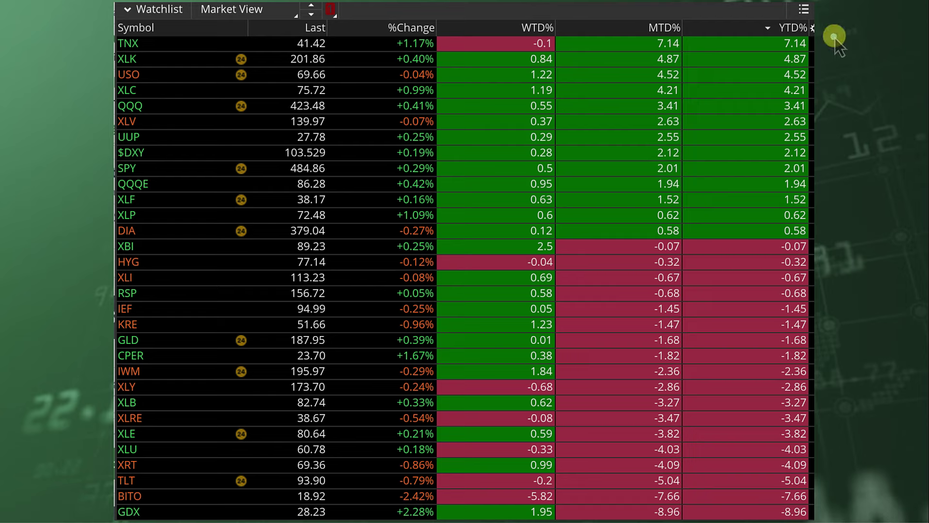
mouse_move(841, 26)
left_mouse_down()
mouse_move(753, 22)
mouse_move(843, 30)
mouse_move(806, 18)
left_mouse_up()
key("Escape")
mouse_move(61, 95)
left_mouse_down()
mouse_move(39, 238)
mouse_move(83, 473)
left_mouse_up()
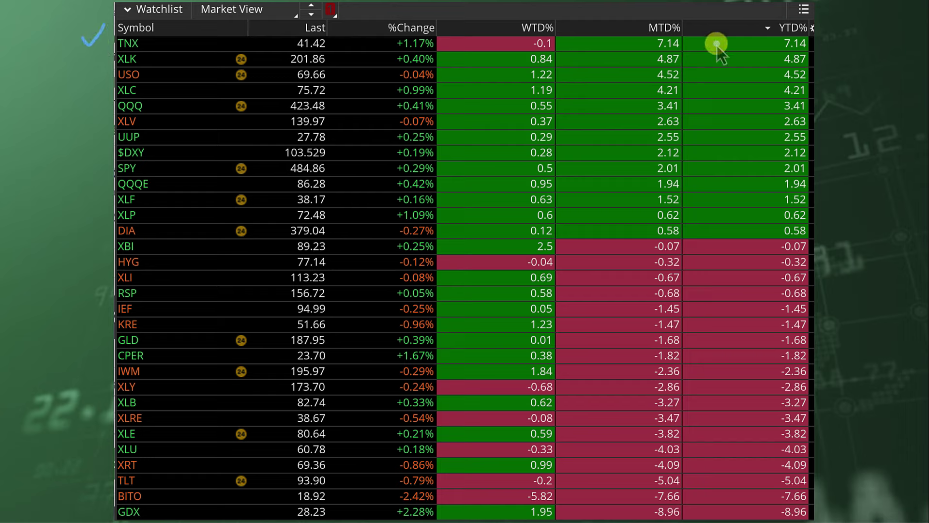
left_click_drag(813, 42, 850, 22)
key("Escape")
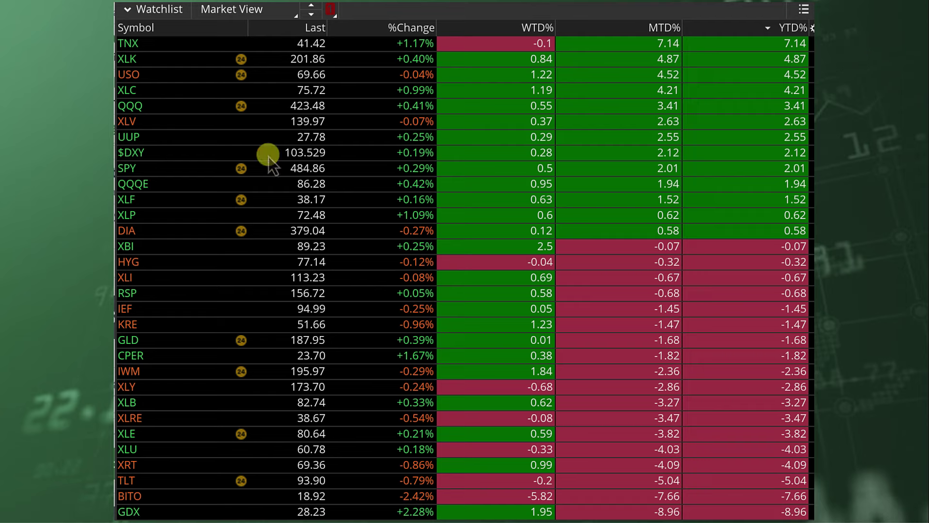
mouse_move(150, 132)
left_mouse_down()
mouse_move(108, 141)
mouse_move(127, 148)
mouse_move(154, 135)
mouse_move(111, 148)
mouse_move(148, 145)
mouse_move(130, 150)
left_mouse_up()
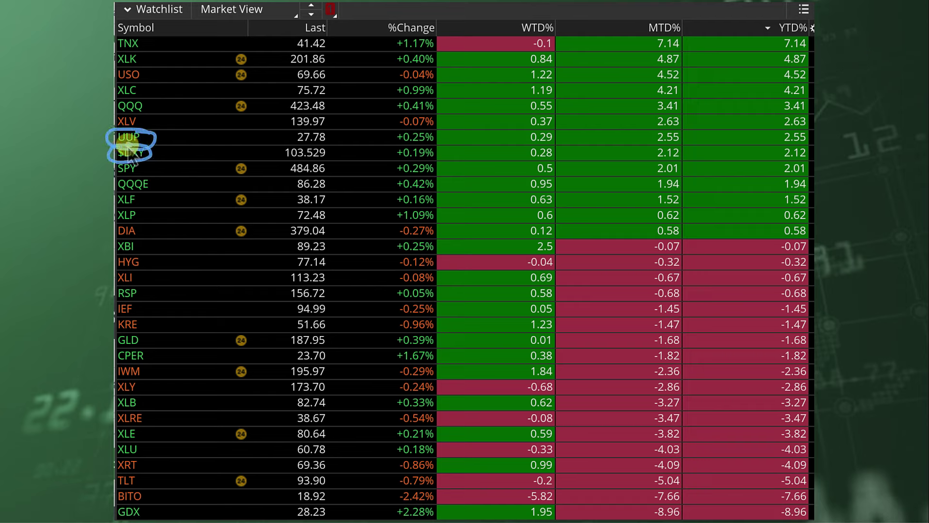
left_click_drag(812, 137, 830, 112)
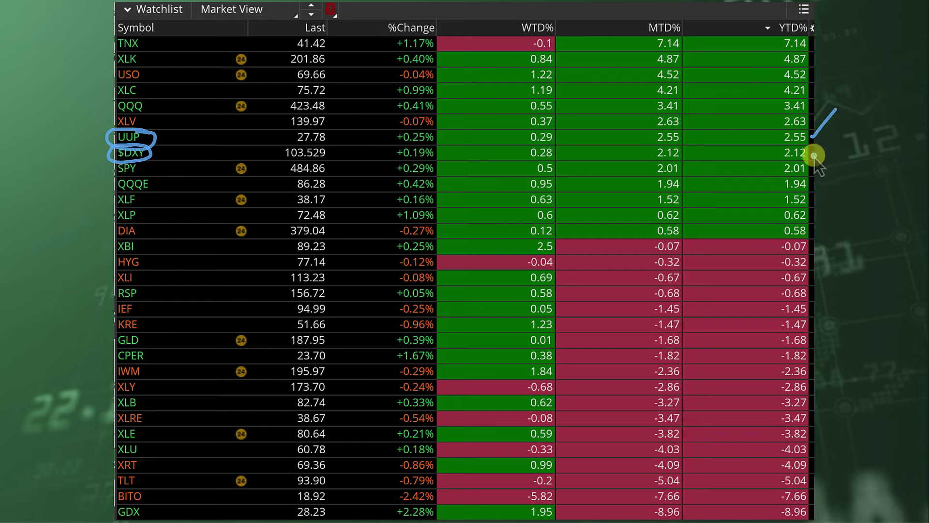
key("Escape")
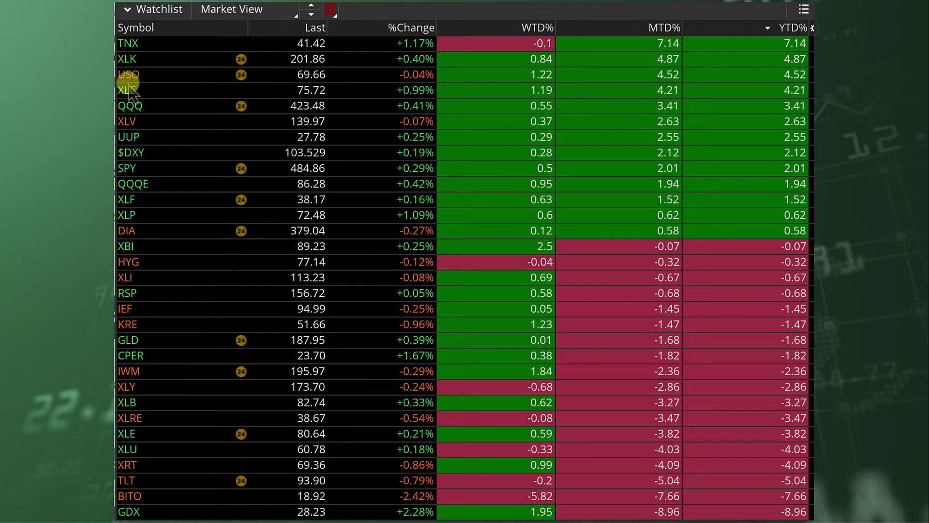
mouse_move(145, 70)
left_mouse_down()
mouse_move(104, 73)
mouse_move(134, 78)
left_mouse_up()
left_click_drag(766, 82, 846, 77)
key("Escape")
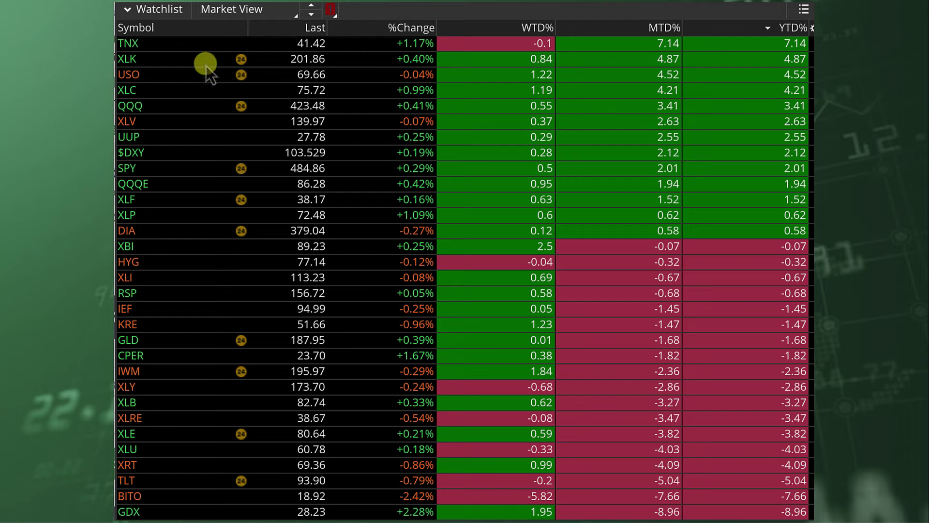
mouse_move(152, 57)
left_mouse_down()
mouse_move(107, 63)
mouse_move(156, 58)
left_mouse_up()
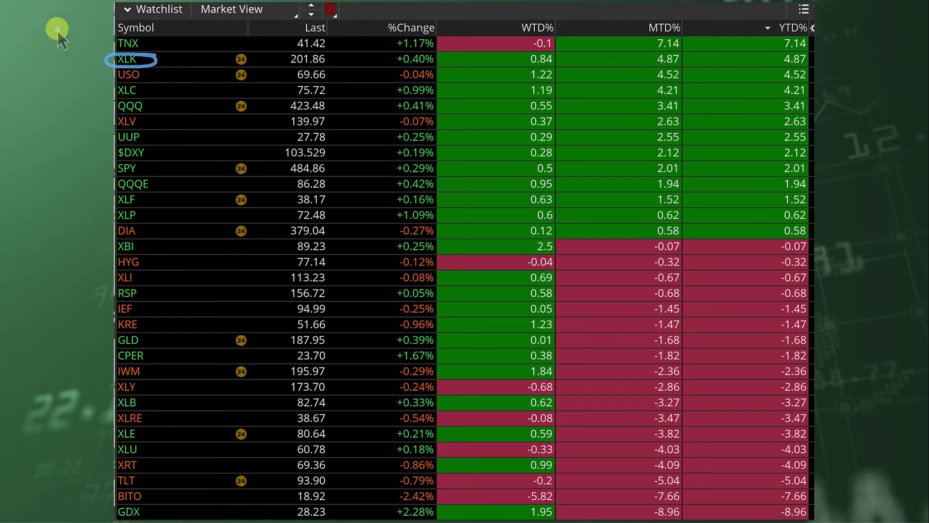
key("Escape")
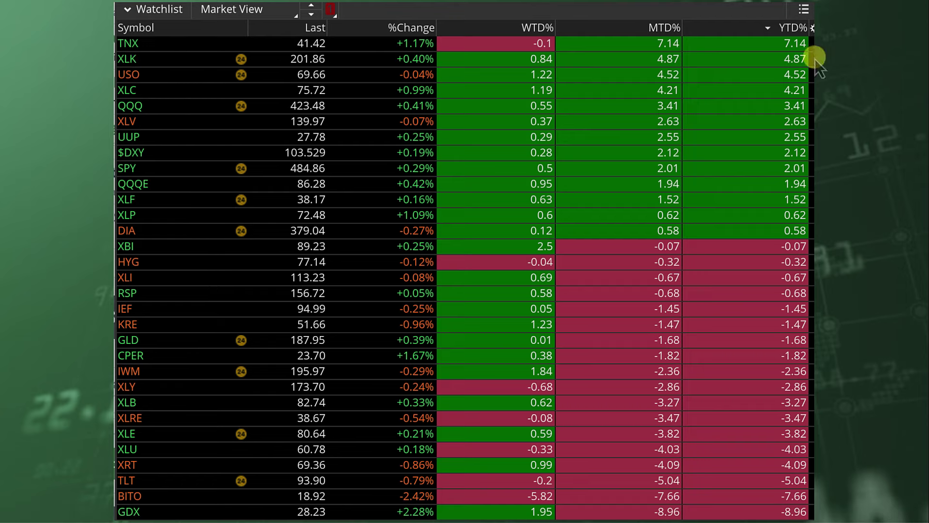
mouse_move(816, 53)
left_mouse_down()
mouse_move(789, 47)
mouse_move(821, 63)
left_mouse_up()
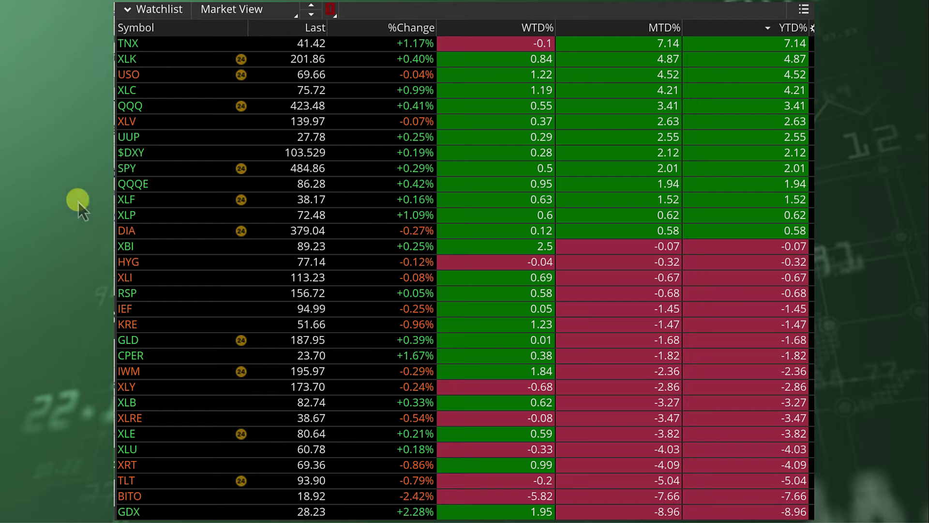
left_click_drag(78, 202, 84, 355)
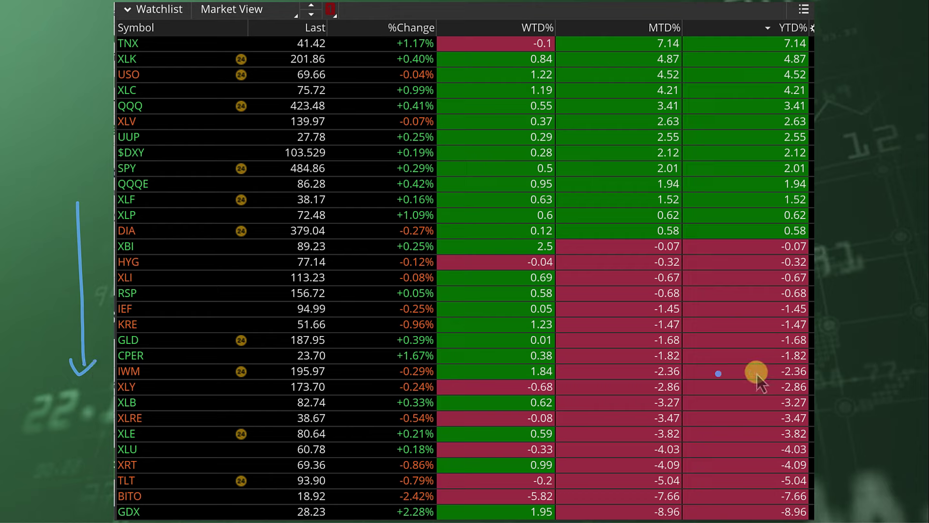
mouse_move(801, 365)
left_mouse_down()
mouse_move(786, 362)
mouse_move(801, 367)
left_mouse_up()
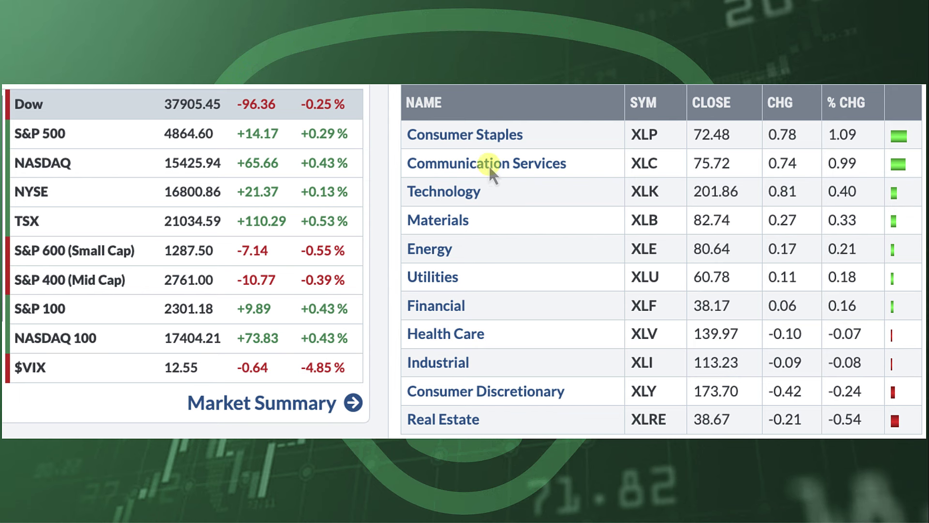
mouse_move(494, 98)
left_mouse_down()
mouse_move(359, 293)
mouse_move(617, 128)
mouse_move(496, 102)
left_mouse_up()
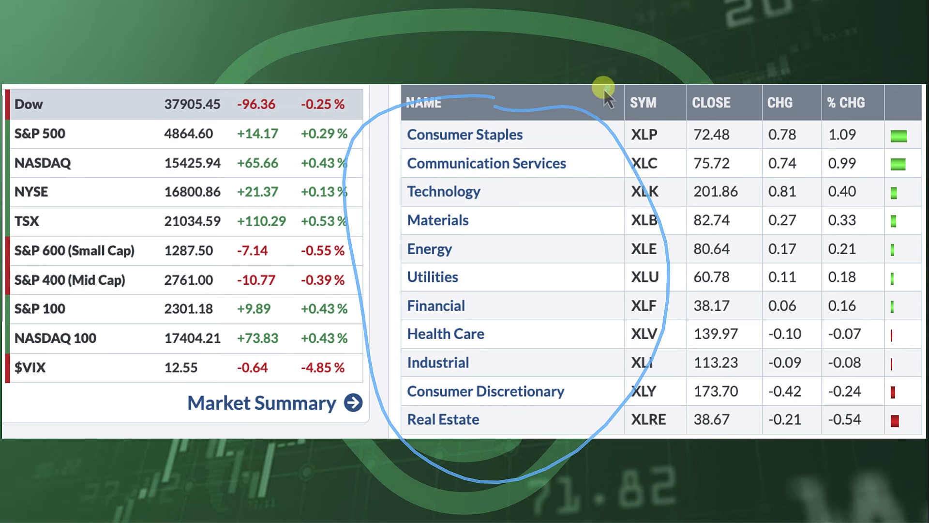
key("Escape")
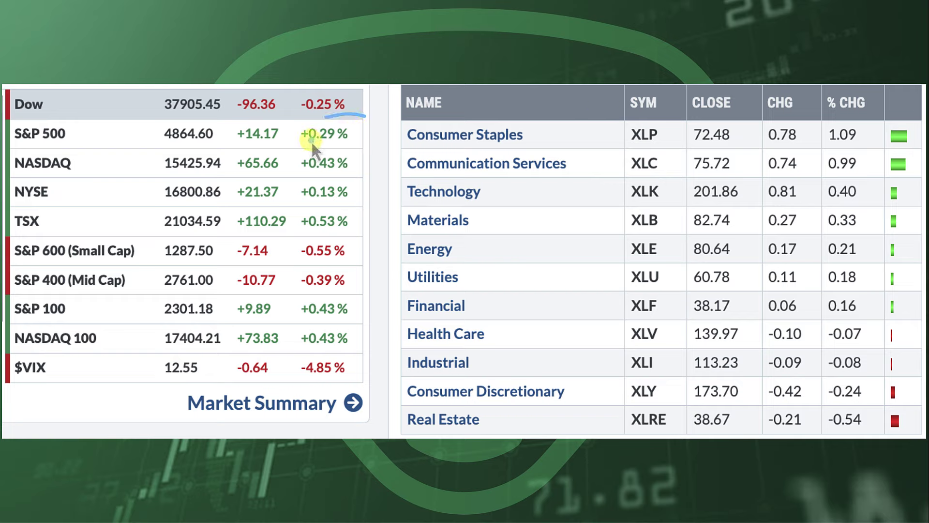
left_click_drag(311, 142, 368, 137)
left_click_drag(295, 172, 361, 172)
mouse_move(347, 254)
left_mouse_down()
mouse_move(283, 255)
mouse_move(360, 249)
mouse_move(345, 234)
mouse_move(382, 236)
left_mouse_up()
key("Escape")
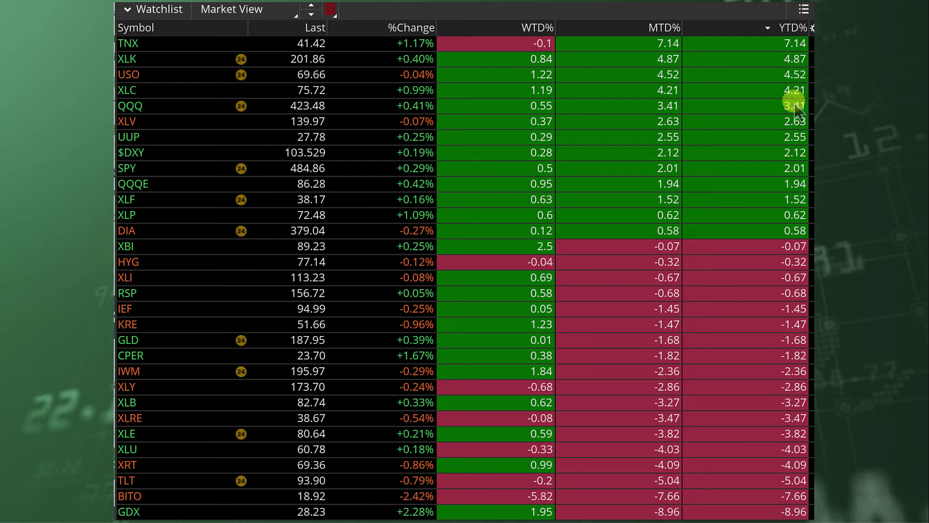
mouse_move(818, 37)
left_mouse_down()
mouse_move(776, 32)
mouse_move(826, 43)
mouse_move(817, 37)
mouse_move(882, 171)
mouse_move(827, 377)
left_mouse_up()
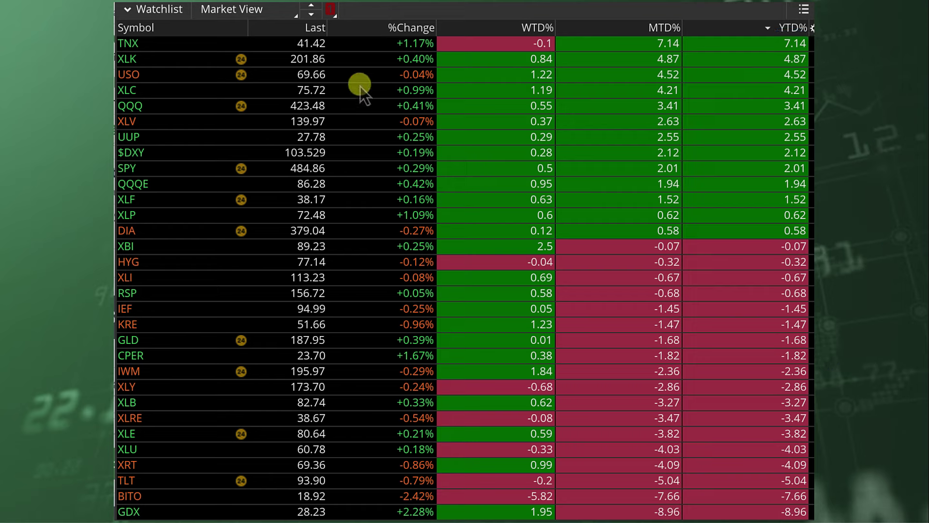
left_click_drag(435, 34, 386, 41)
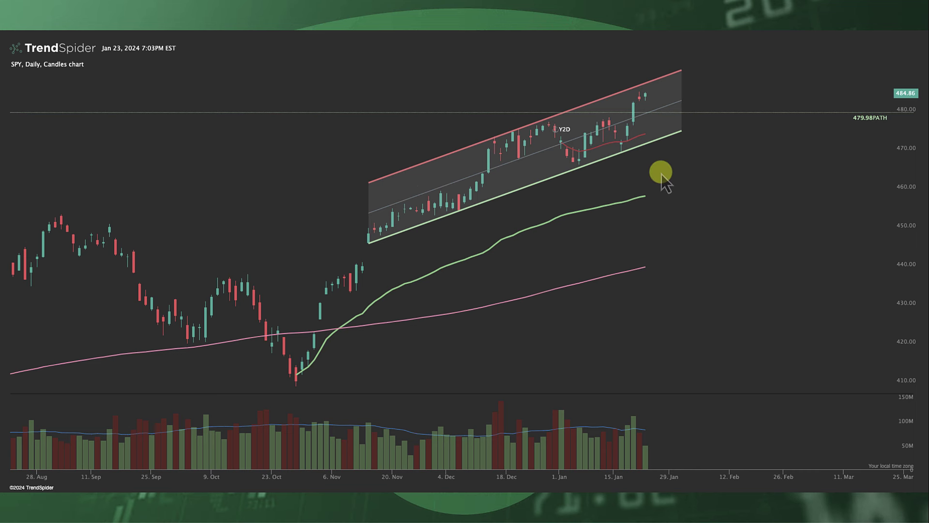
mouse_move(725, 80)
left_mouse_down()
mouse_move(686, 66)
mouse_move(335, 242)
mouse_move(709, 68)
left_mouse_up()
key("Escape")
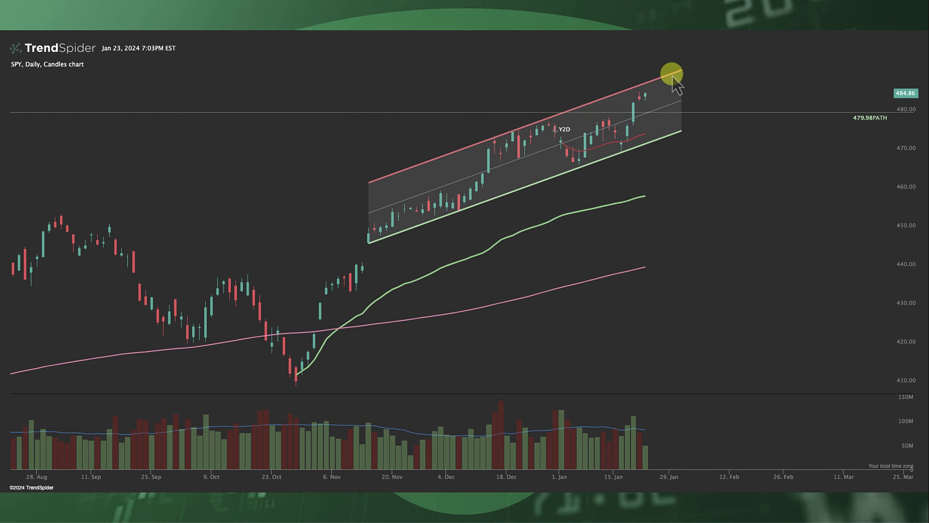
mouse_move(633, 145)
left_mouse_down()
mouse_move(614, 151)
mouse_move(629, 146)
left_mouse_up()
left_click_drag(368, 240, 634, 141)
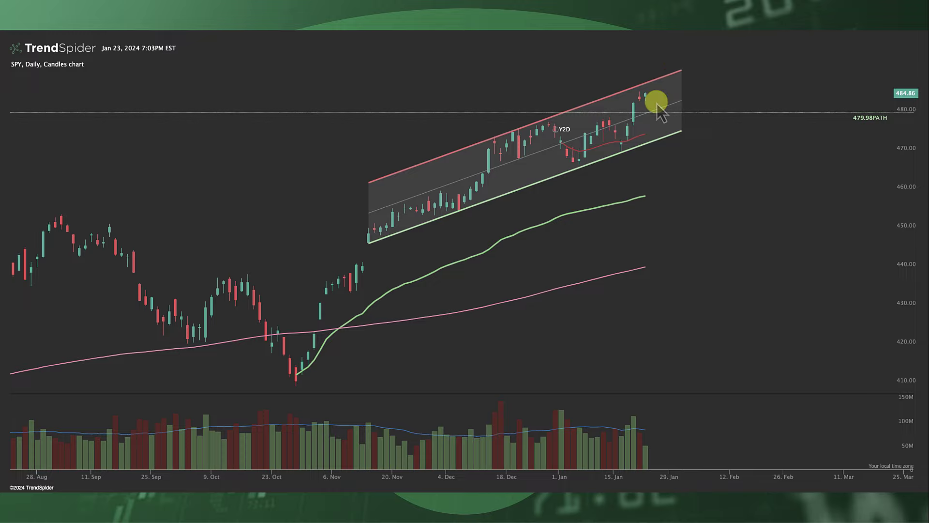
left_click_drag(492, 142, 530, 125)
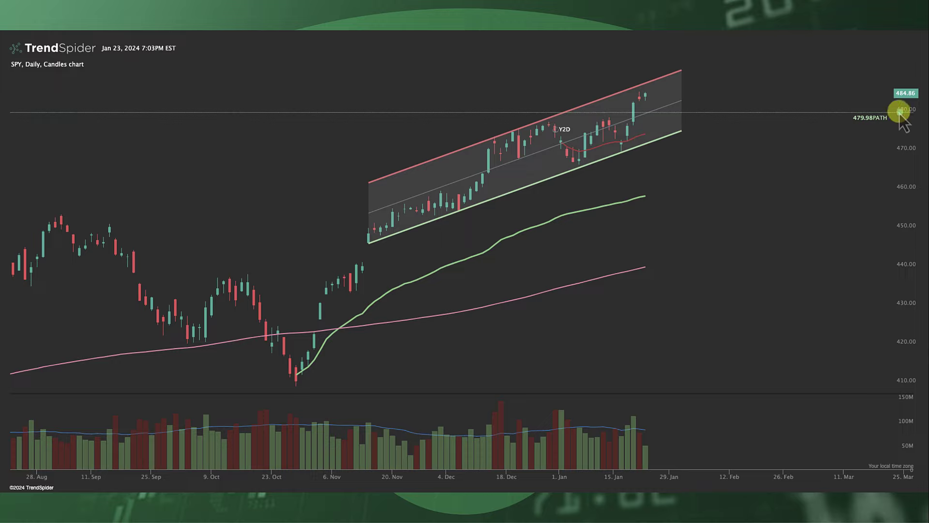
mouse_move(898, 111)
left_mouse_down()
mouse_move(852, 104)
mouse_move(859, 129)
mouse_move(896, 110)
left_mouse_up()
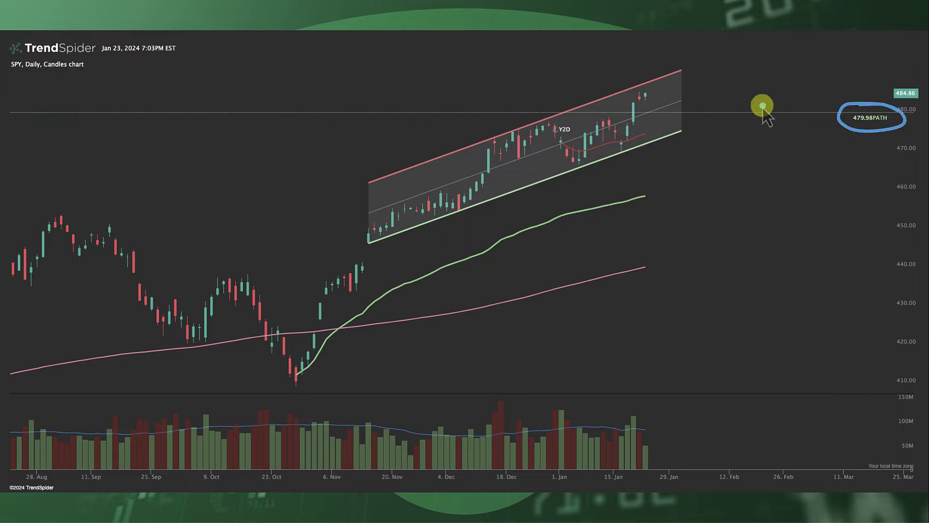
mouse_move(641, 90)
left_mouse_down()
mouse_move(659, 108)
mouse_move(680, 94)
mouse_move(660, 79)
mouse_move(686, 105)
mouse_move(653, 83)
mouse_move(655, 91)
mouse_move(668, 88)
mouse_move(688, 121)
mouse_move(719, 84)
left_mouse_up()
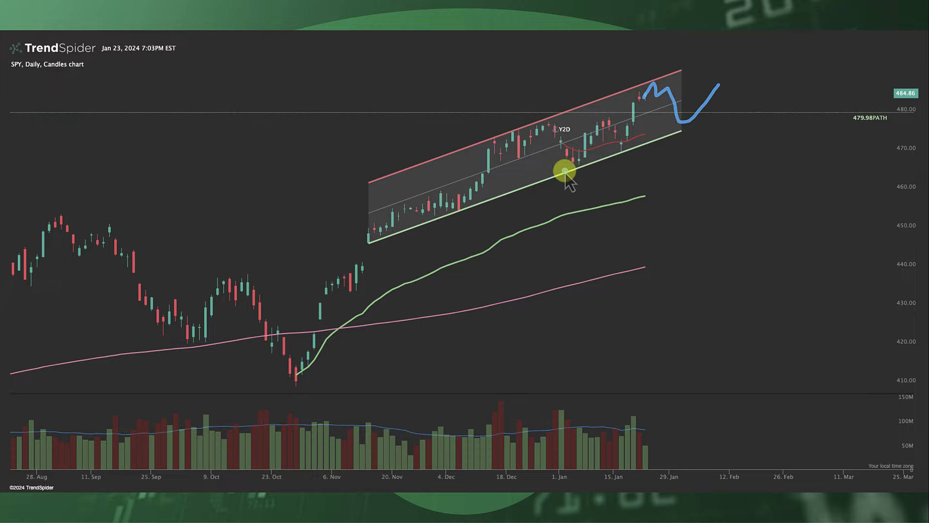
left_click_drag(565, 169, 638, 154)
left_click_drag(691, 134, 741, 132)
key("Escape")
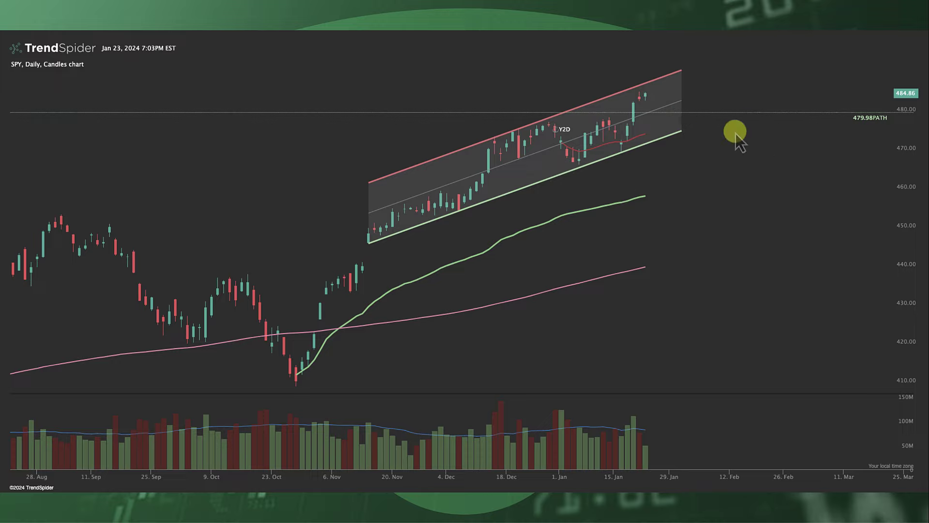
left_click_drag(619, 150, 645, 91)
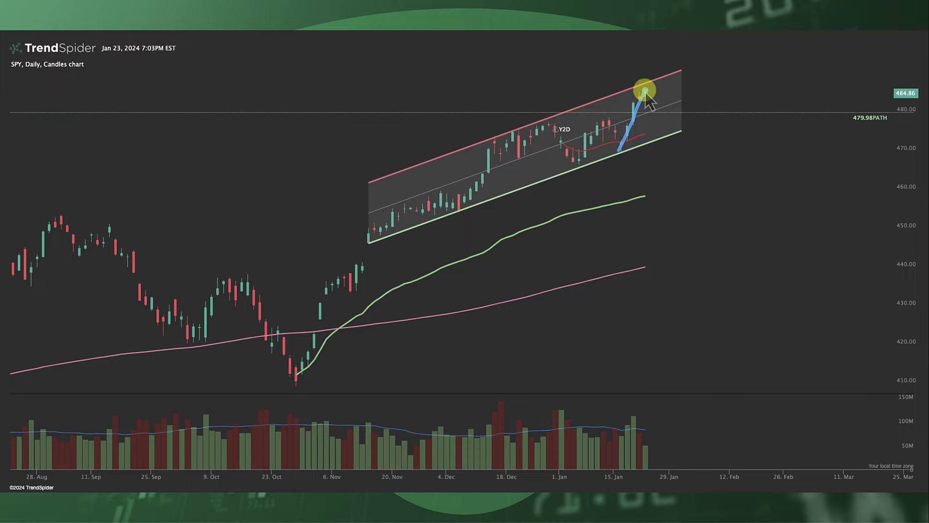
key("Escape")
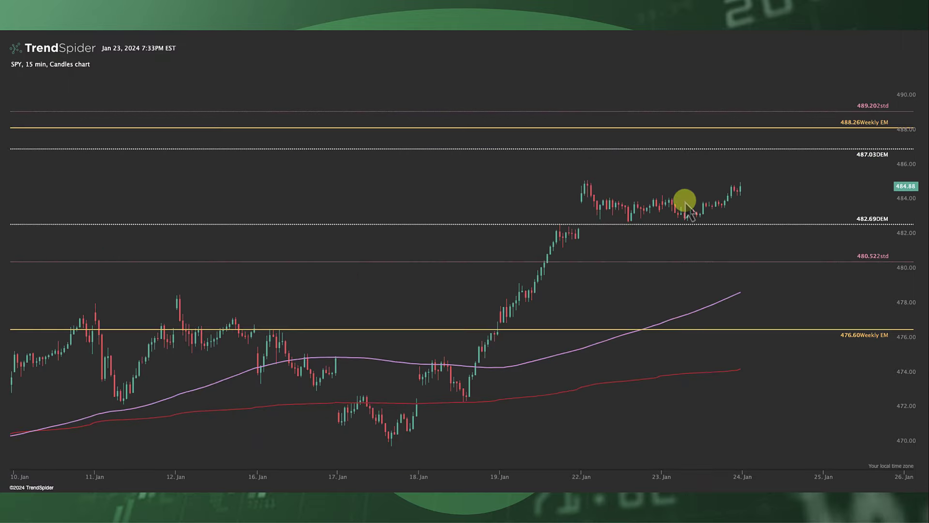
mouse_move(897, 147)
left_mouse_down()
mouse_move(840, 145)
mouse_move(900, 149)
left_mouse_up()
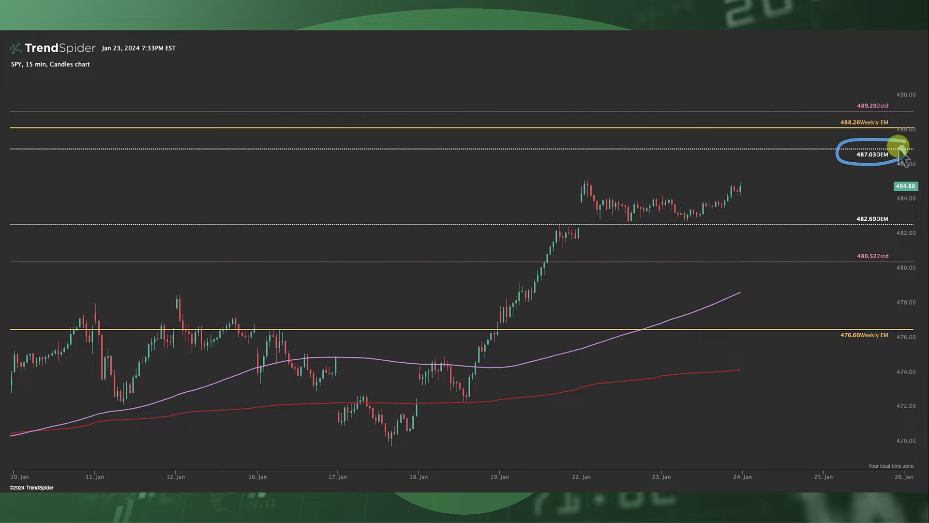
- Mark the DEM levels 487.03 and 482.69, both Weekly EM levels and both 2std levels on the 15-minute SPY chart, and clear the markup
mouse_move(897, 203)
left_mouse_down()
mouse_move(850, 224)
mouse_move(906, 214)
mouse_move(860, 207)
mouse_move(861, 167)
left_mouse_up()
left_click_drag(832, 130, 889, 130)
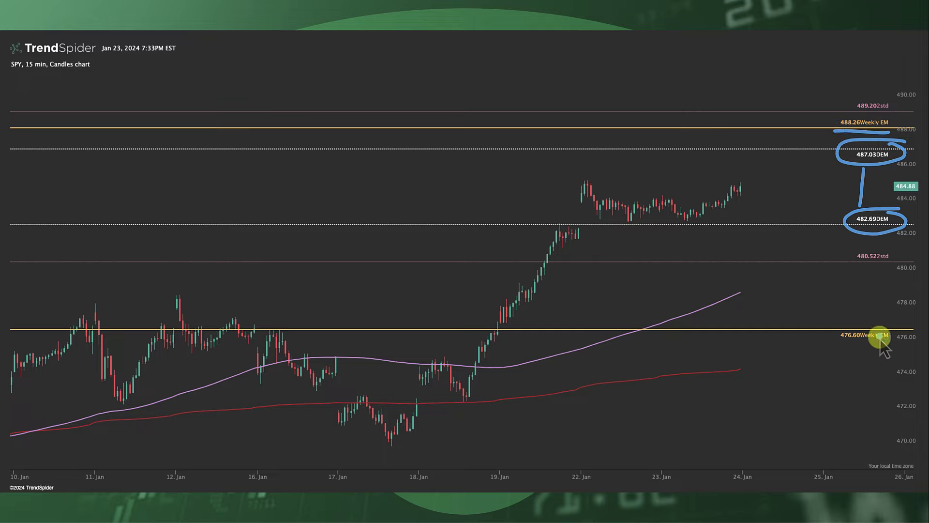
left_click_drag(850, 342, 886, 340)
left_click_drag(896, 108, 898, 108)
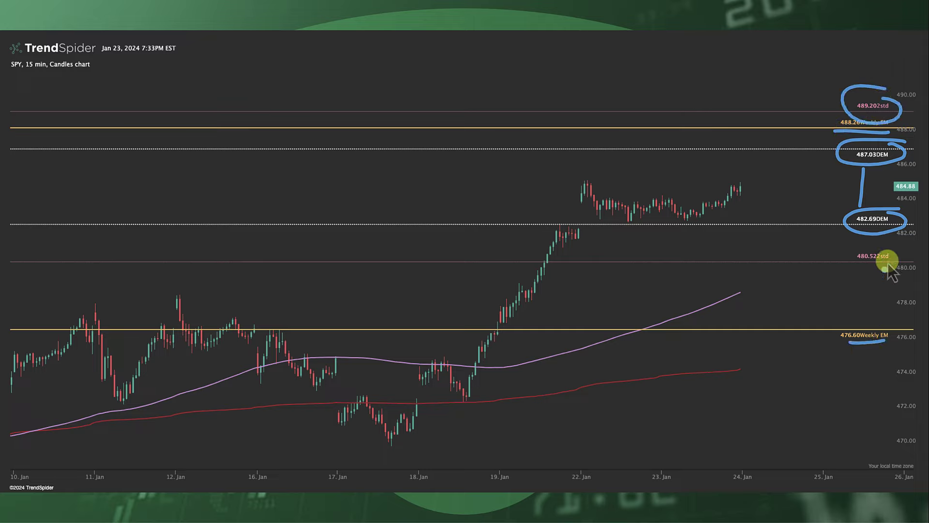
left_click_drag(888, 264, 871, 261)
key("Escape")
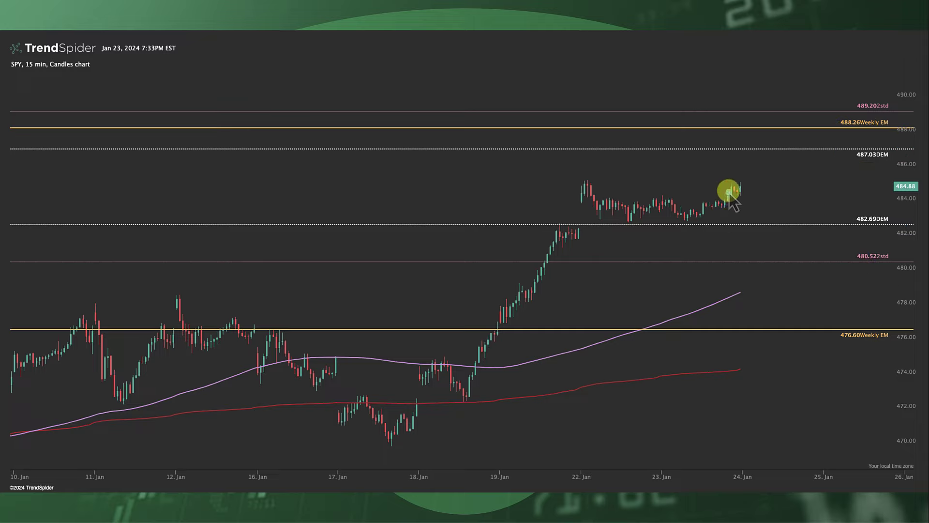
- Trace a drop from the latest SPY candles, circle the 480.52 2std level and extend the purple moving average upward
left_click_drag(729, 190, 753, 277)
mouse_move(886, 267)
left_mouse_down()
mouse_move(842, 266)
mouse_move(844, 246)
left_mouse_up()
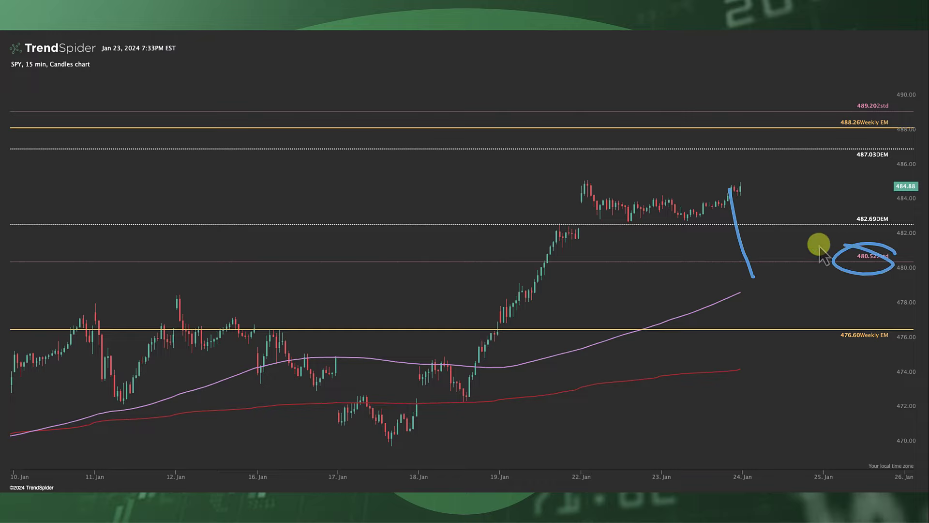
left_click_drag(702, 312, 788, 270)
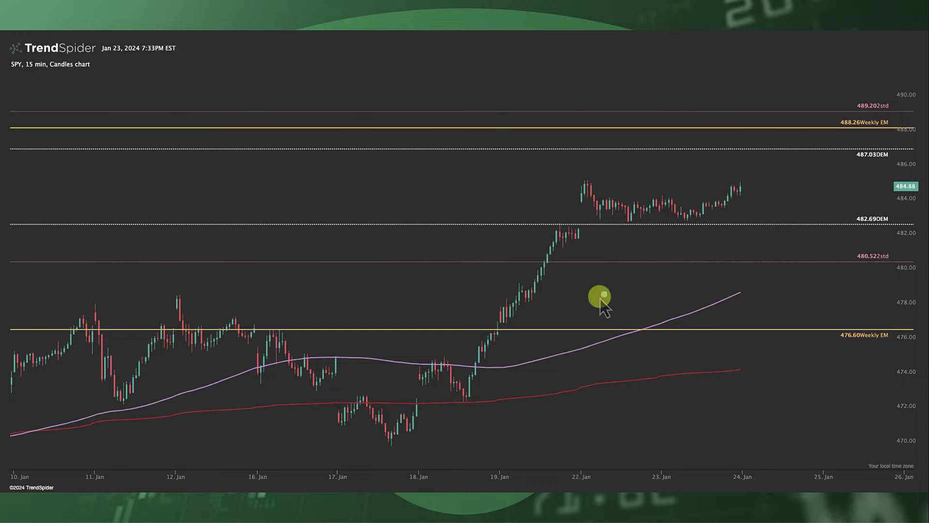
- On the clean SPY chart, mark the rising purple moving average and its latest end, and the most recent candles above it
left_click_drag(498, 355, 735, 281)
left_click_drag(709, 272, 747, 283)
left_click_drag(716, 200, 759, 187)
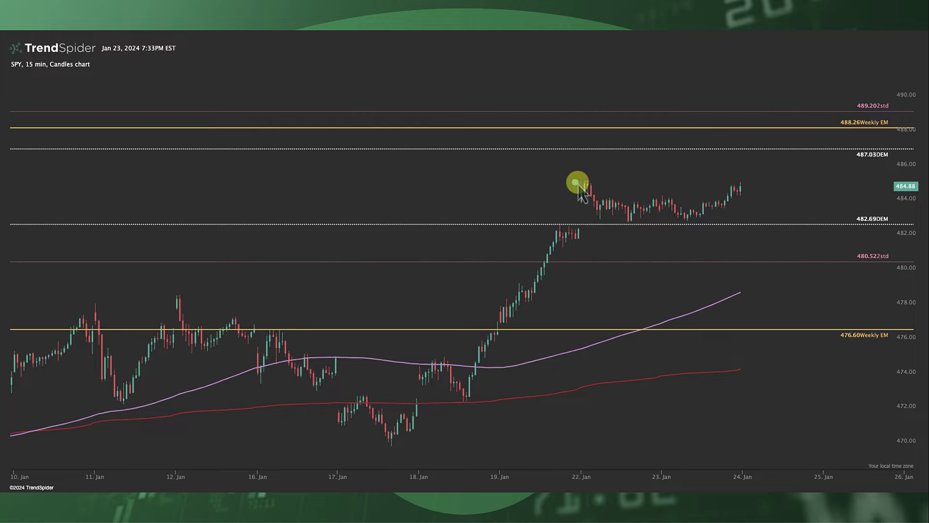
- Draw a horizontal line across the 22 to 24 Jan SPY highs, circle the 487.03 DEM level, and clear the markup
left_click_drag(576, 182, 748, 182)
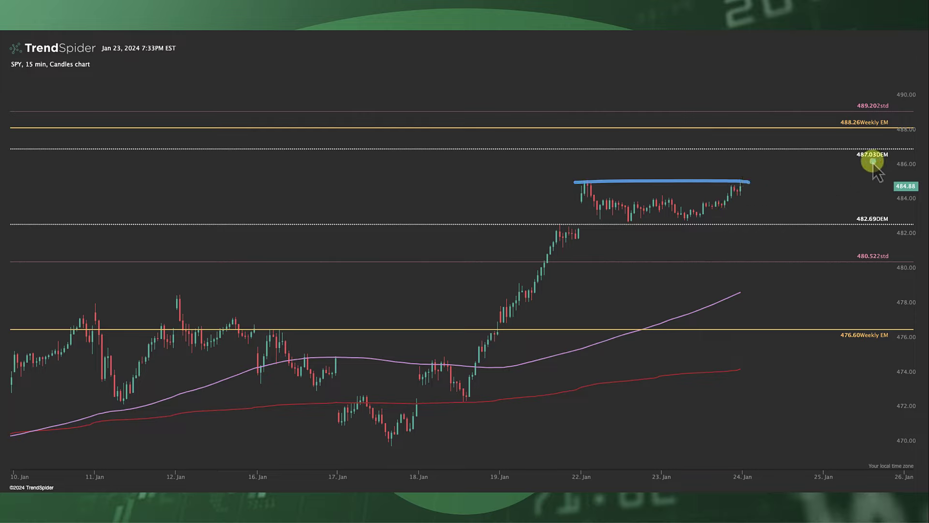
mouse_move(889, 147)
left_mouse_down()
mouse_move(831, 154)
mouse_move(825, 140)
mouse_move(833, 139)
left_mouse_up()
key("Escape")
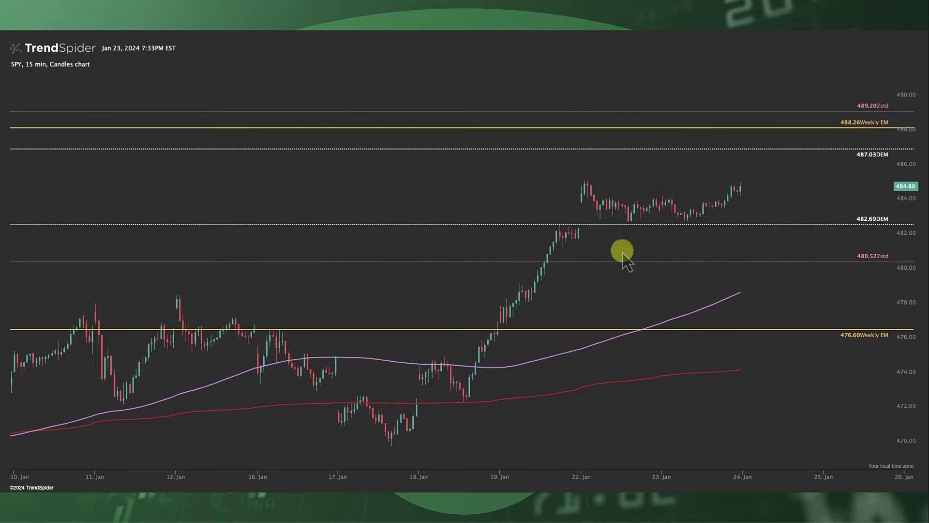
- Trace the SPY rally from the 18 Jan low to the latest candle and underline the 22 to 23 Jan consolidation lows
mouse_move(464, 401)
left_mouse_down()
mouse_move(573, 192)
mouse_move(742, 188)
left_mouse_up()
left_click_drag(572, 226, 734, 227)
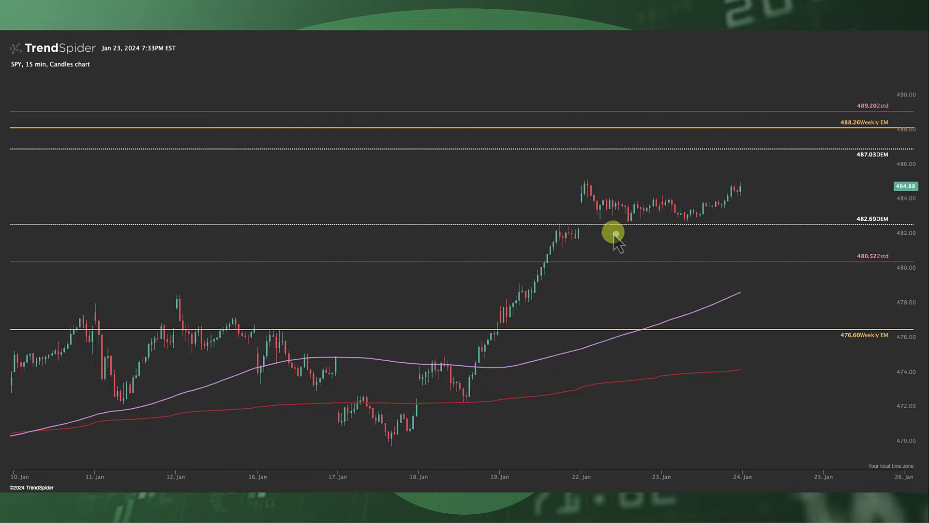
left_click_drag(600, 224, 695, 222)
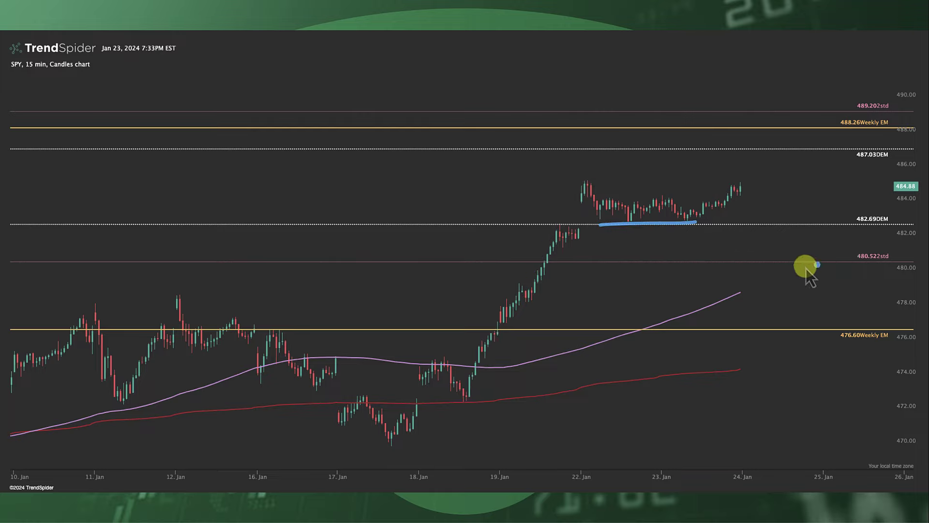
- Extend the purple moving average upward, circle and mark the 11 to 16 Jan price range, and clear the markup
left_click_drag(731, 298, 804, 244)
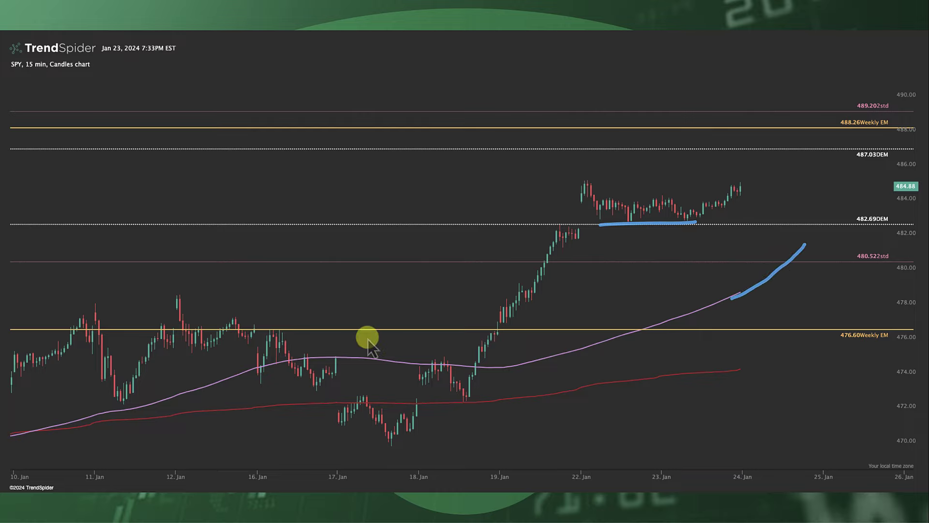
mouse_move(296, 316)
left_mouse_down()
mouse_move(118, 301)
mouse_move(92, 336)
mouse_move(303, 307)
mouse_move(193, 306)
left_mouse_up()
mouse_move(300, 281)
left_mouse_down()
mouse_move(264, 309)
mouse_move(230, 304)
left_mouse_up()
left_click_drag(103, 281, 105, 290)
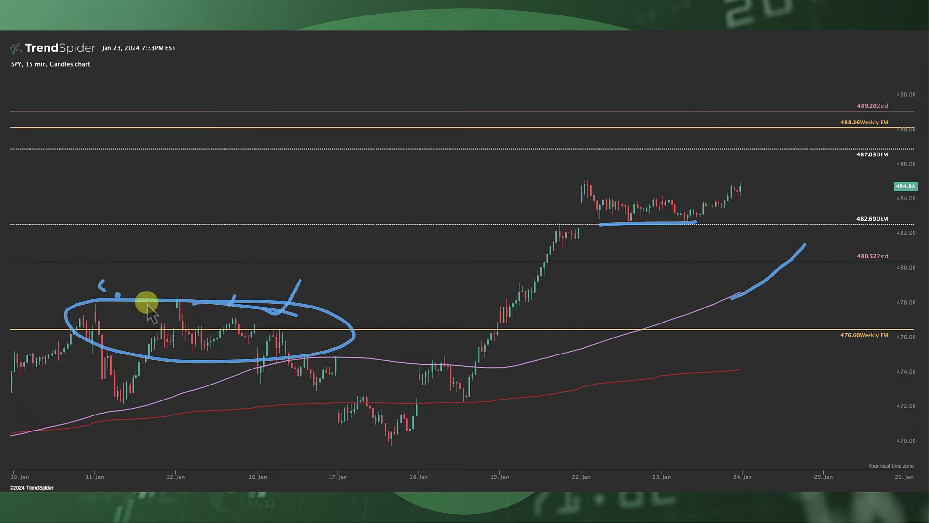
key("Escape")
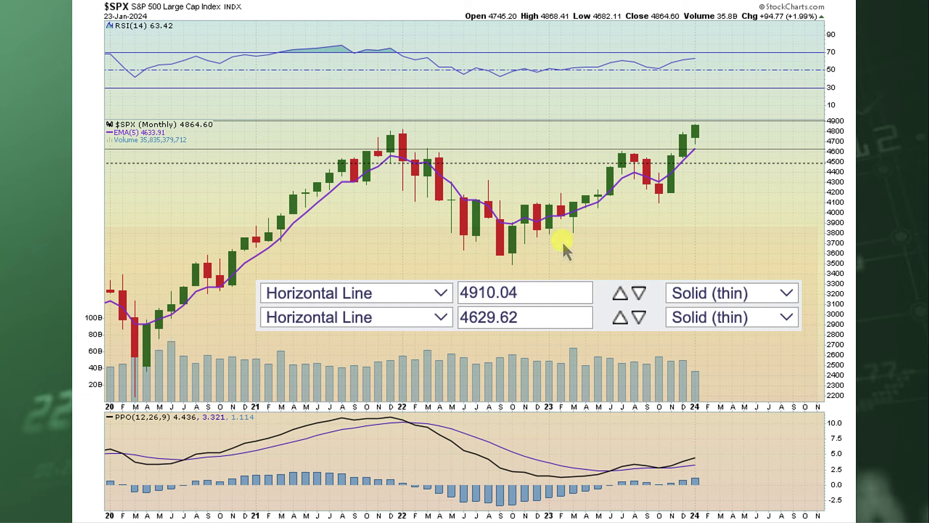
- Circle the 4910.04 horizontal line value on the monthly $SPX chart, trace the rise from the late-2022 low, and clear the markup
mouse_move(539, 279)
left_mouse_down()
mouse_move(467, 270)
mouse_move(530, 306)
left_mouse_up()
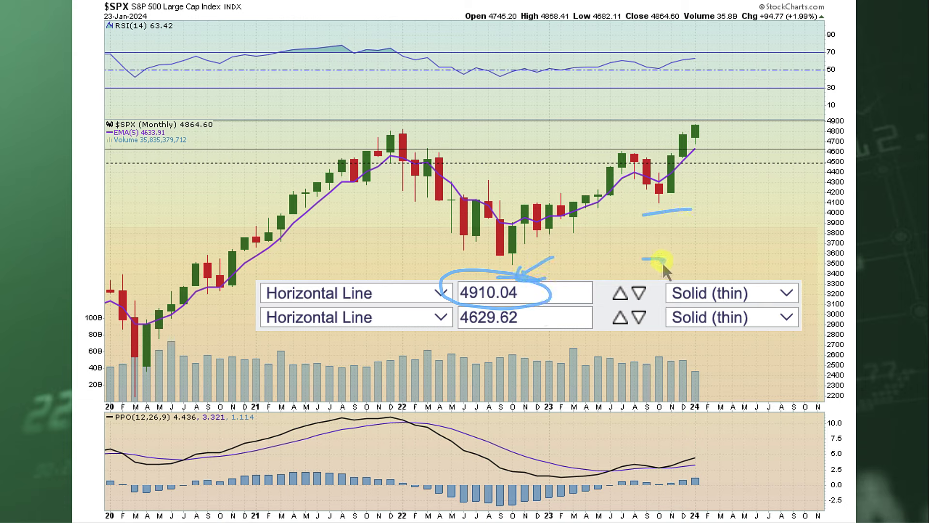
mouse_move(497, 251)
left_mouse_down()
mouse_move(532, 221)
mouse_move(670, 200)
left_mouse_up()
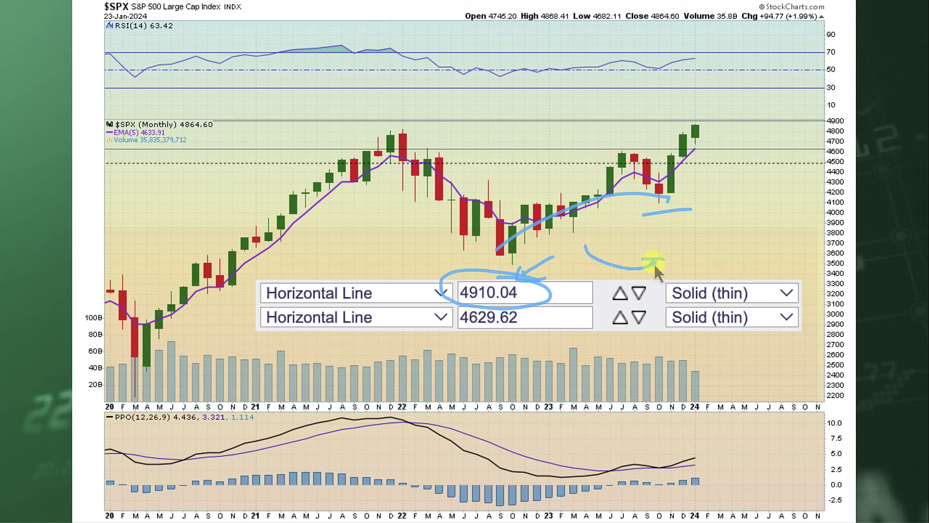
key("Escape")
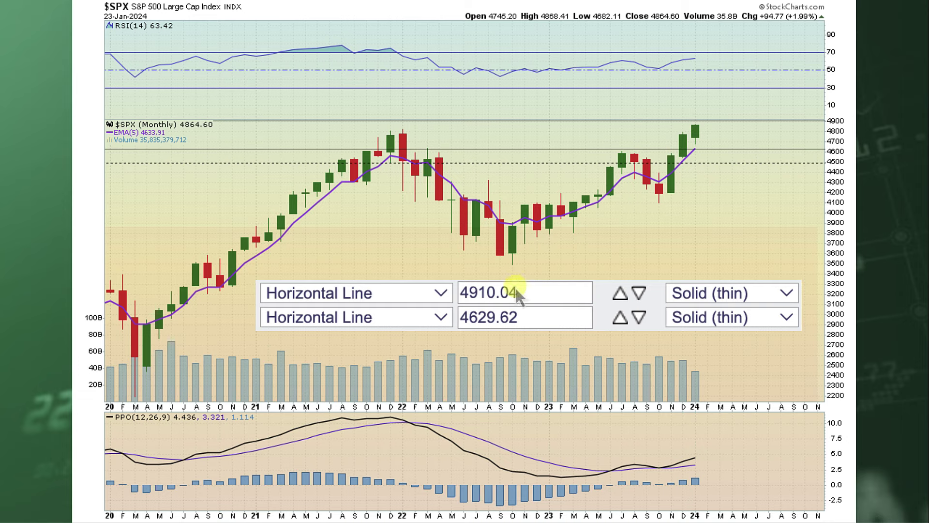
mouse_move(497, 280)
left_mouse_down()
mouse_move(511, 303)
mouse_move(543, 292)
left_mouse_up()
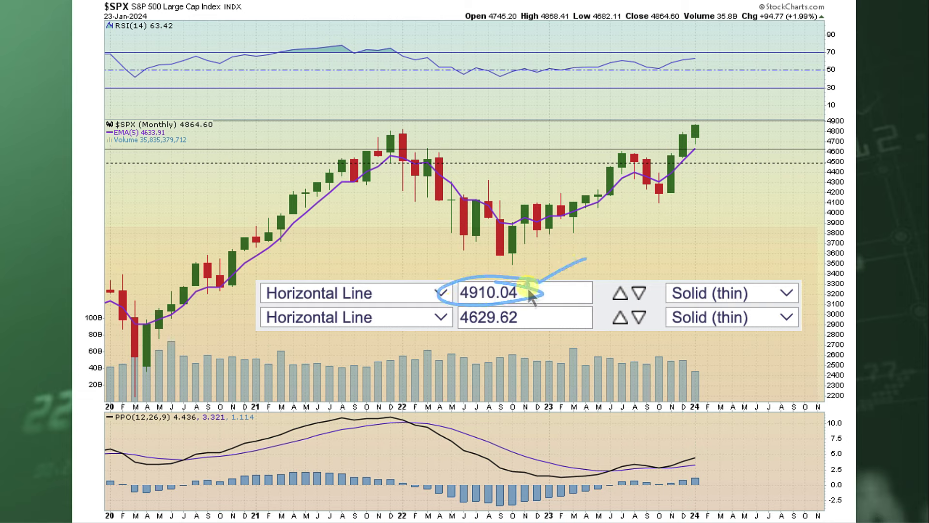
key("Escape")
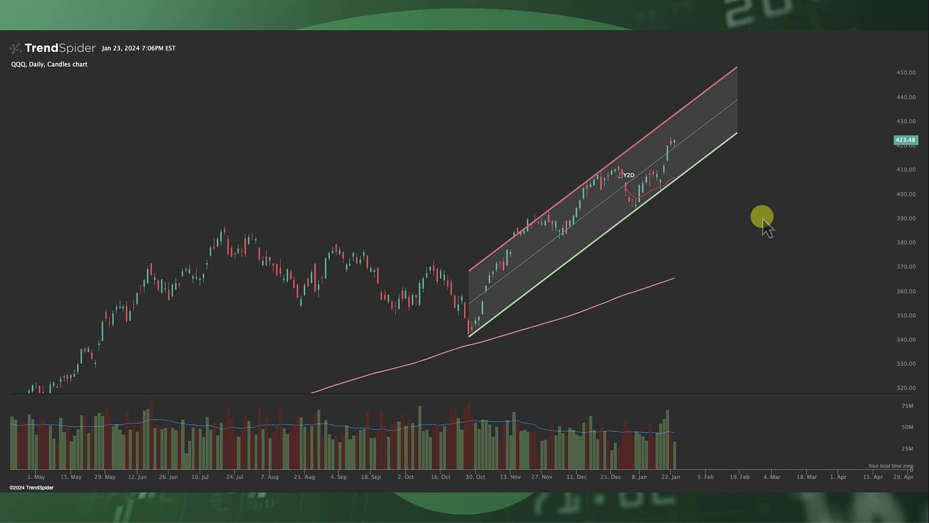
- Circle the rising channel on the daily QQQ chart, add a sweeping stroke beside it, and clear the markup
mouse_move(748, 112)
left_mouse_down()
mouse_move(491, 349)
mouse_move(666, 132)
left_mouse_up()
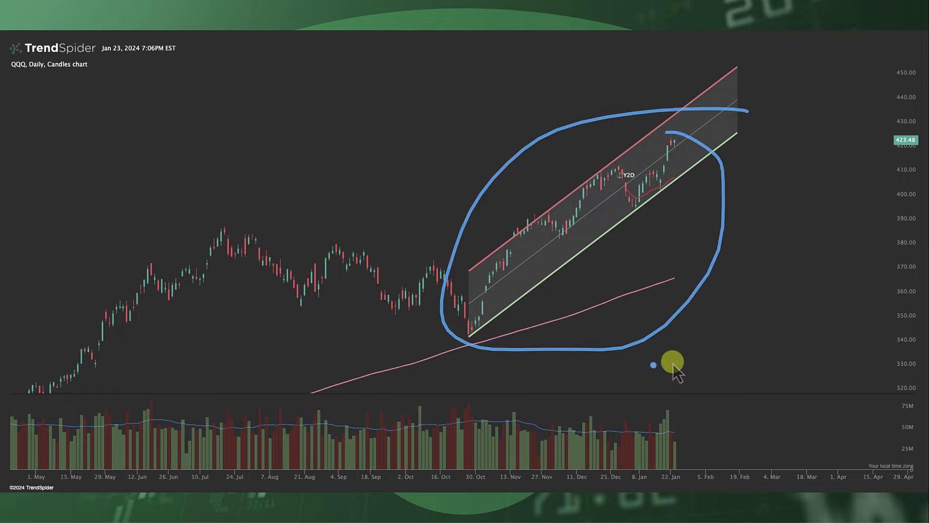
mouse_move(652, 364)
left_mouse_down()
mouse_move(792, 196)
mouse_move(806, 199)
left_mouse_up()
key("Escape")
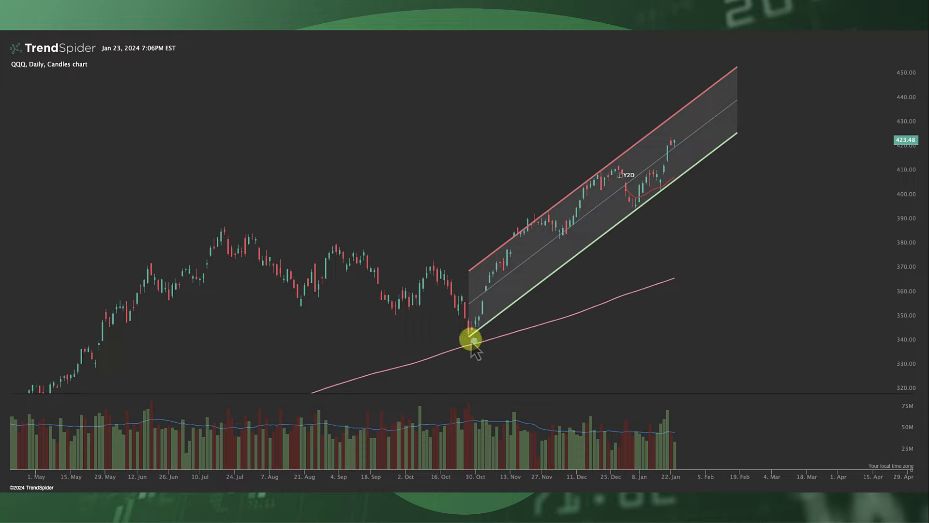
- Trace both boundaries of the QQQ channel and the latest bounce off its lower line, and mark the area around the most recent volume bars
left_click_drag(470, 337, 671, 187)
left_click_drag(496, 239, 614, 146)
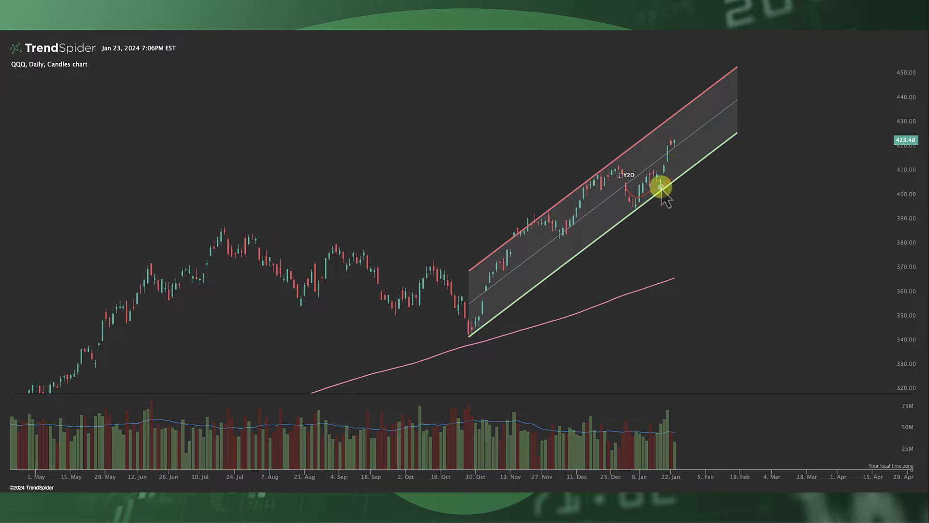
left_click_drag(661, 189, 675, 141)
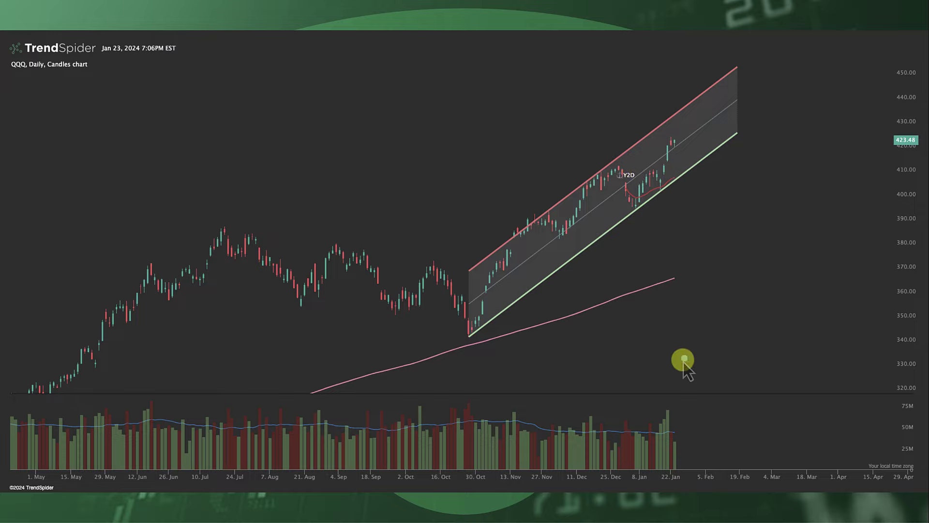
mouse_move(684, 361)
left_mouse_down()
mouse_move(650, 451)
mouse_move(664, 380)
left_mouse_up()
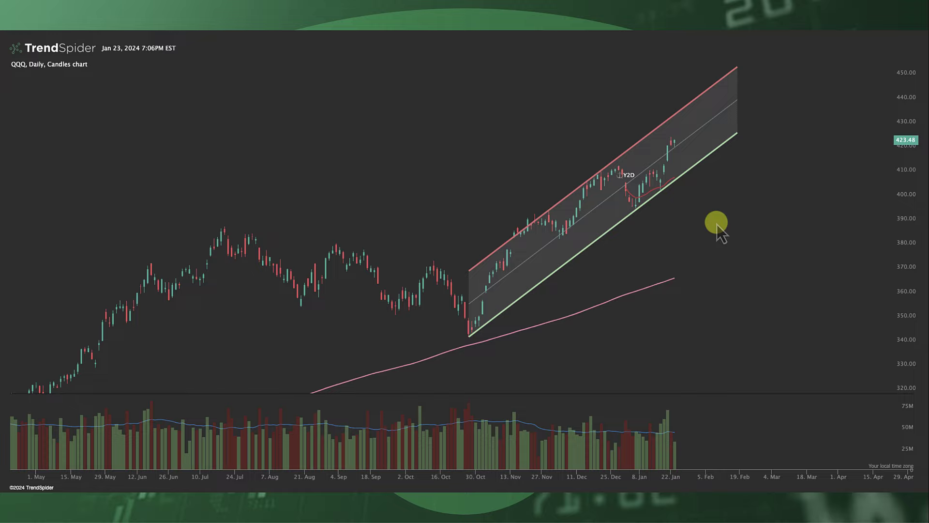
- Sketch a QQQ pullback to the lower channel line with declining volume and a rebound toward the upper line, and clear the markup
left_click_drag(671, 138, 696, 155)
left_click(690, 249)
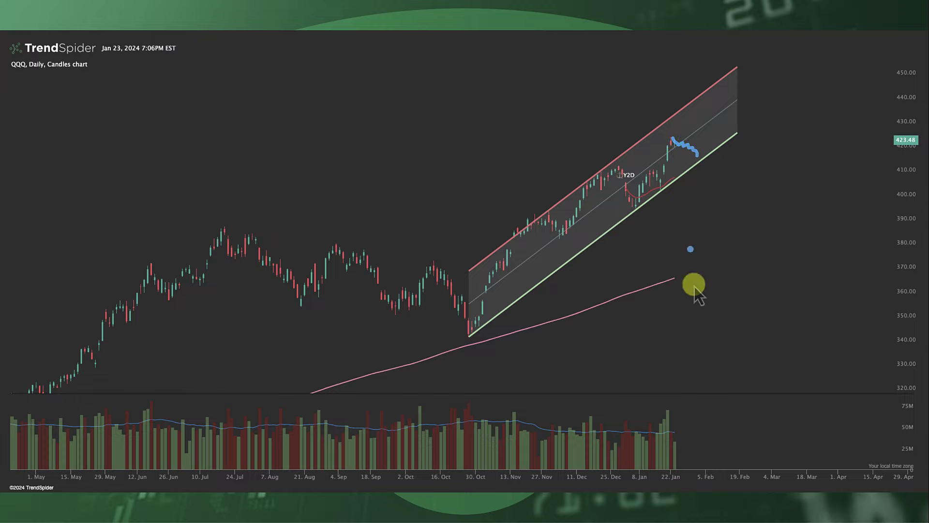
left_click_drag(678, 434, 709, 445)
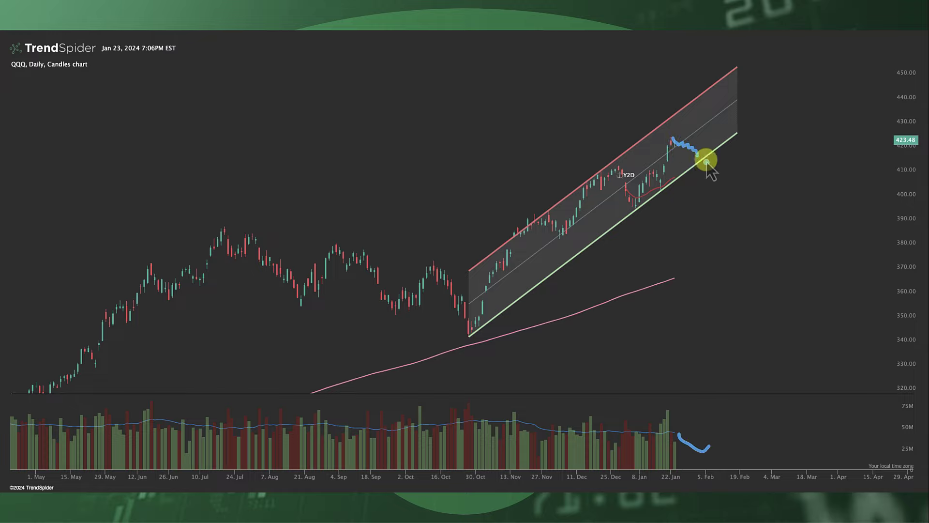
mouse_move(705, 161)
left_mouse_down()
mouse_move(696, 154)
mouse_move(669, 176)
mouse_move(699, 152)
mouse_move(725, 88)
left_mouse_up()
key("Escape")
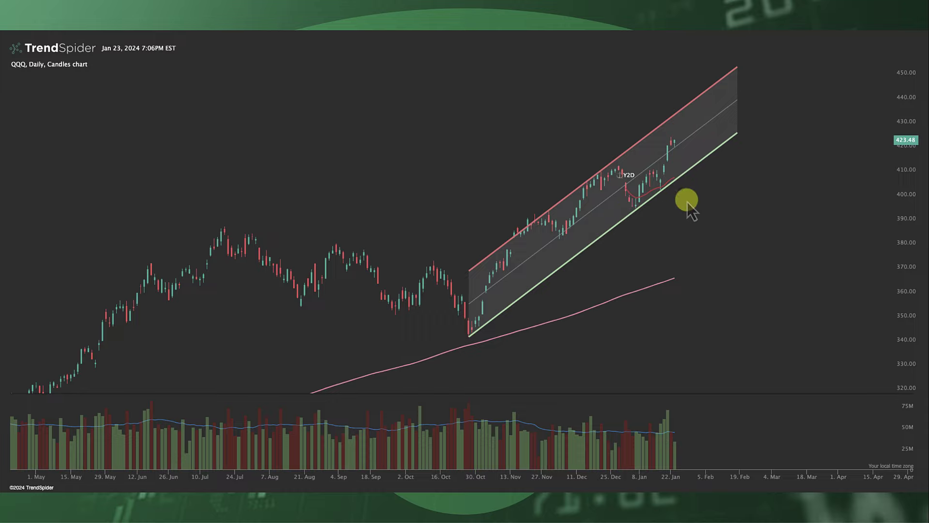
- Circle where the Y2D line meets the lower QQQ channel line, mark that line's far end, and clear the markup
mouse_move(690, 174)
left_mouse_down()
mouse_move(678, 182)
mouse_move(693, 172)
left_mouse_up()
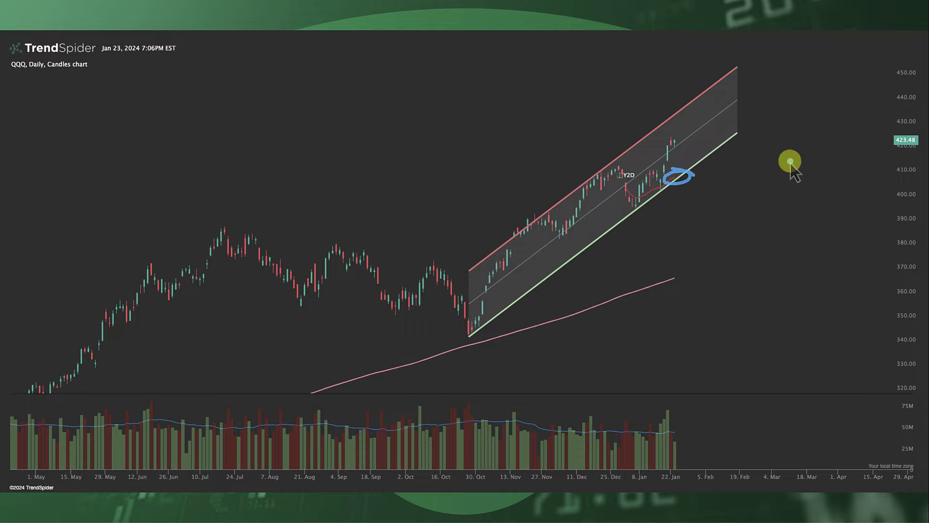
mouse_move(746, 132)
left_mouse_down()
mouse_move(736, 155)
mouse_move(740, 144)
left_mouse_up()
key("Escape")
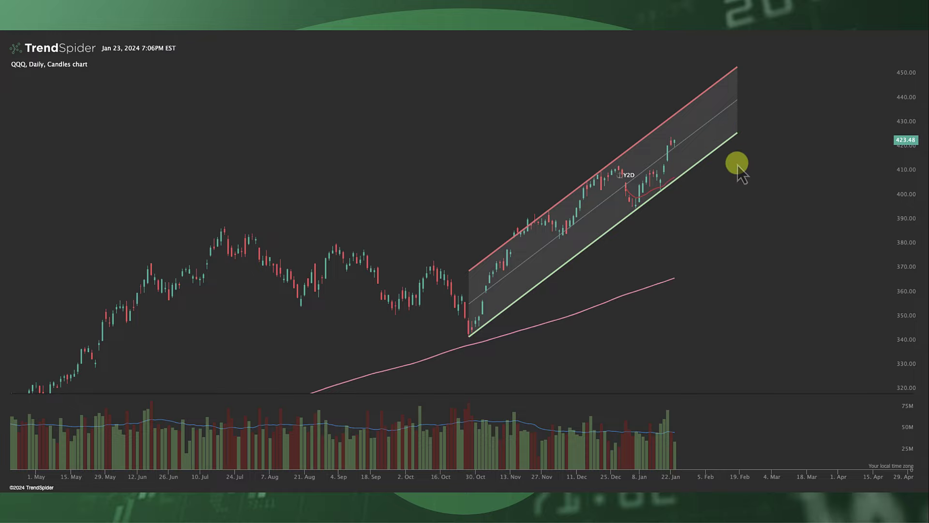
- Sketch a sideways path and an upward path from the latest QQQ candle, clearing the markup after each
mouse_move(675, 141)
left_mouse_down()
mouse_move(734, 141)
mouse_move(733, 127)
mouse_move(759, 216)
mouse_move(784, 141)
left_mouse_up()
key("Escape")
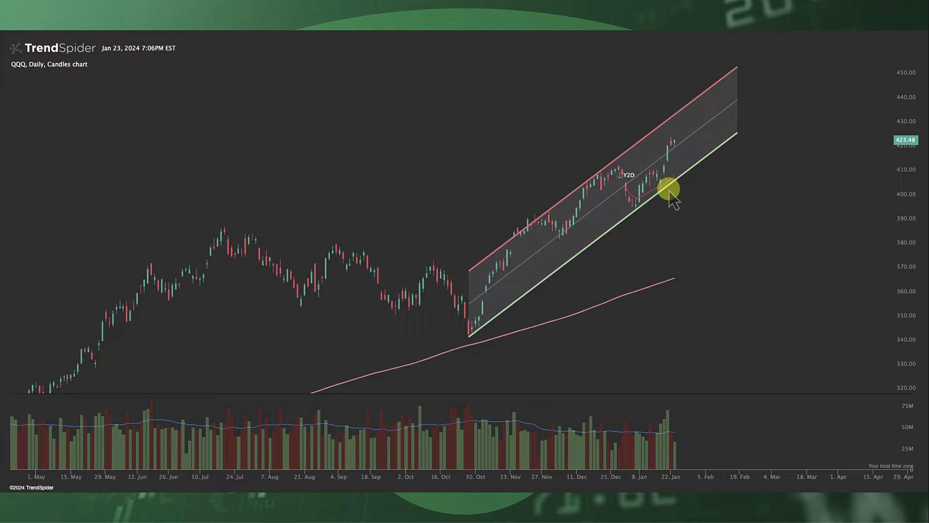
mouse_move(673, 144)
left_mouse_down()
mouse_move(687, 124)
mouse_move(682, 106)
left_mouse_up()
key("Escape")
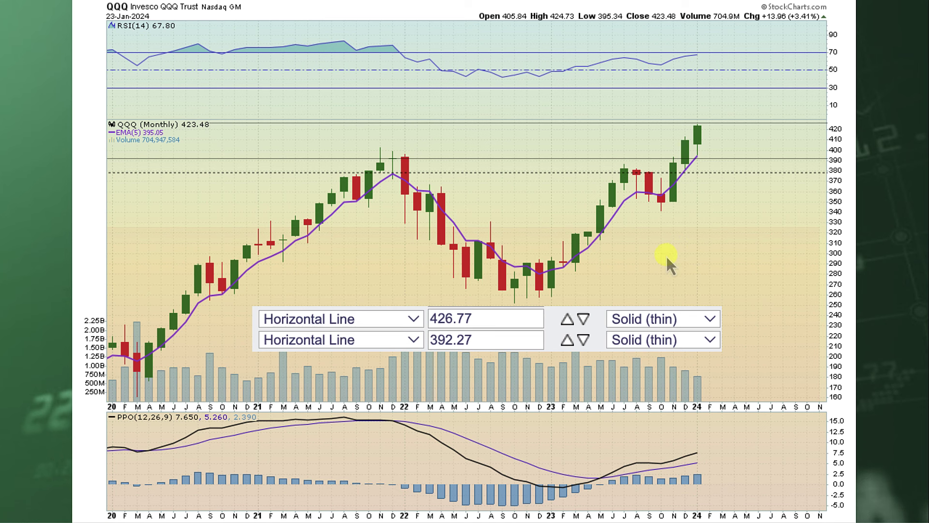
- Mark the 426.77 and circle the 392.27 horizontal line values on the monthly QQQ chart, and clear the markup
mouse_move(474, 311)
left_mouse_down()
mouse_move(466, 329)
mouse_move(414, 341)
left_mouse_up()
left_click_drag(534, 346, 516, 347)
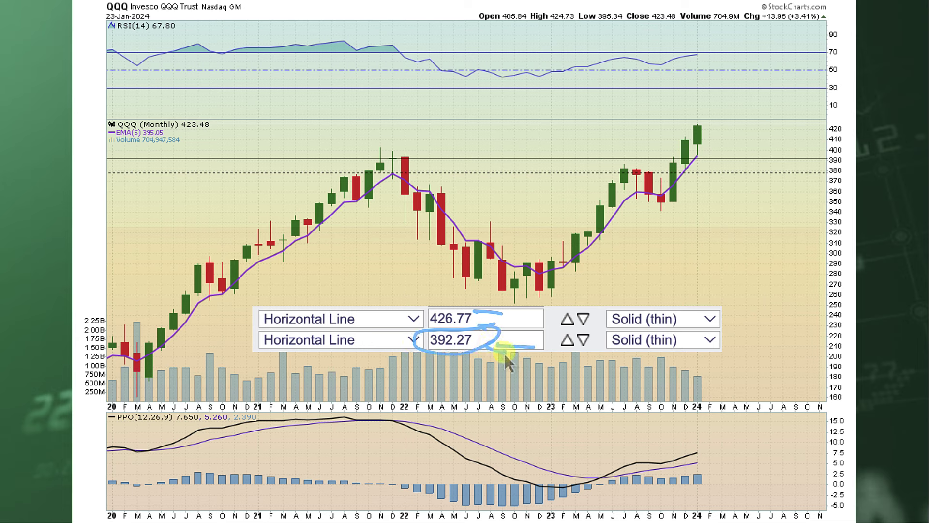
key("Escape")
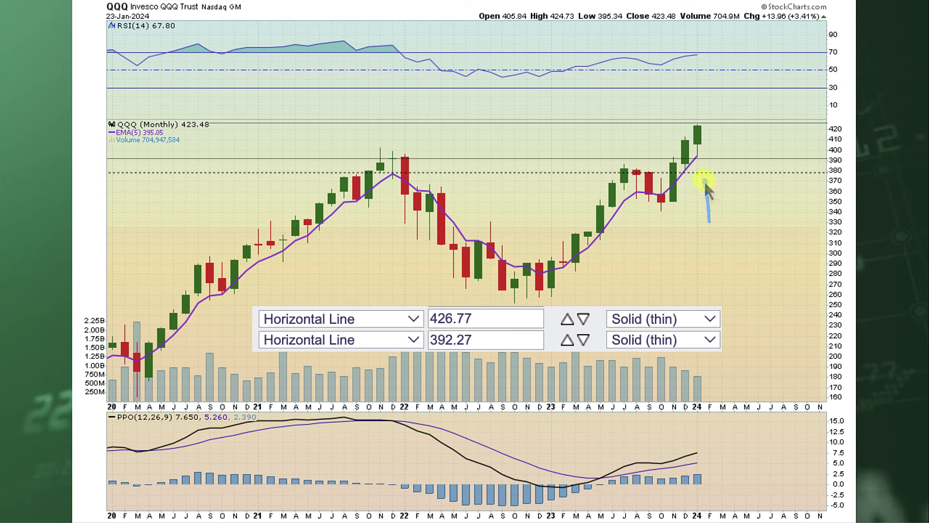
- Draw an arrow up to the low of the January 2024 QQQ candle and circle the 426.77 line value
left_click_drag(699, 177, 705, 173)
left_click_drag(486, 315, 437, 307)
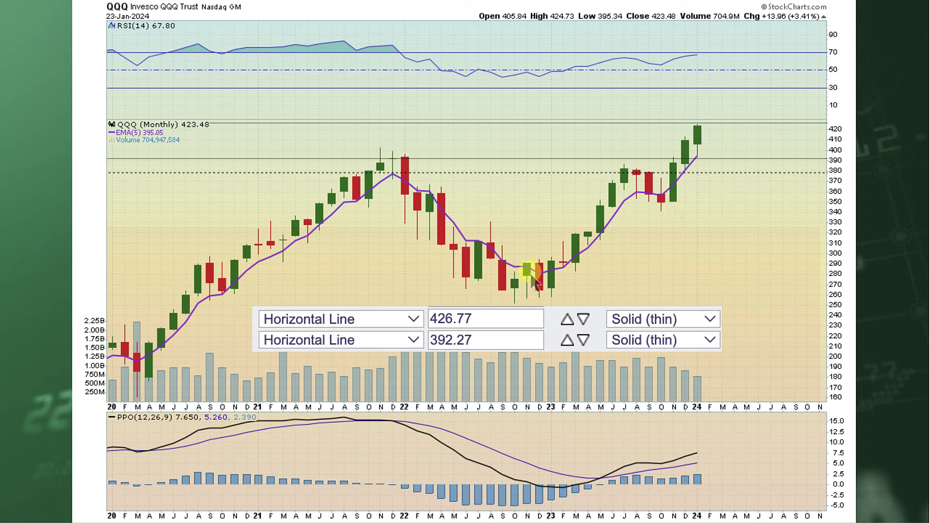
- Underline the QQQ High 424.73 and Close 423.48 readings and outline the 426.77 horizontal line value
mouse_move(428, 317)
left_mouse_down()
mouse_move(467, 314)
mouse_move(486, 301)
left_mouse_up()
left_click_drag(429, 327, 480, 327)
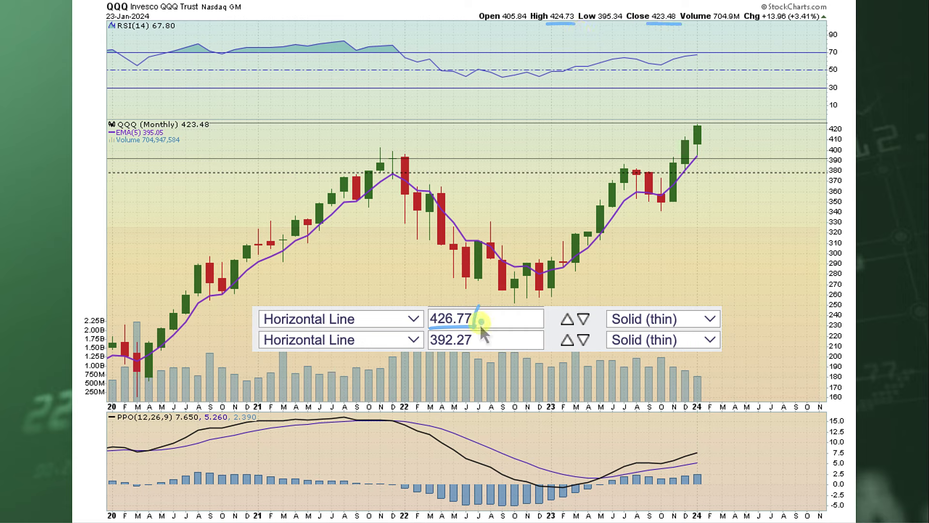
mouse_move(480, 323)
left_mouse_down()
mouse_move(415, 321)
mouse_move(436, 309)
left_mouse_up()
- Sketch an upward and a downward move beside the latest monthly QQQ candle, and clear the markup
left_click_drag(720, 125, 739, 113)
mouse_move(712, 159)
left_mouse_down()
mouse_move(726, 162)
mouse_move(728, 195)
left_mouse_up()
key("Escape")
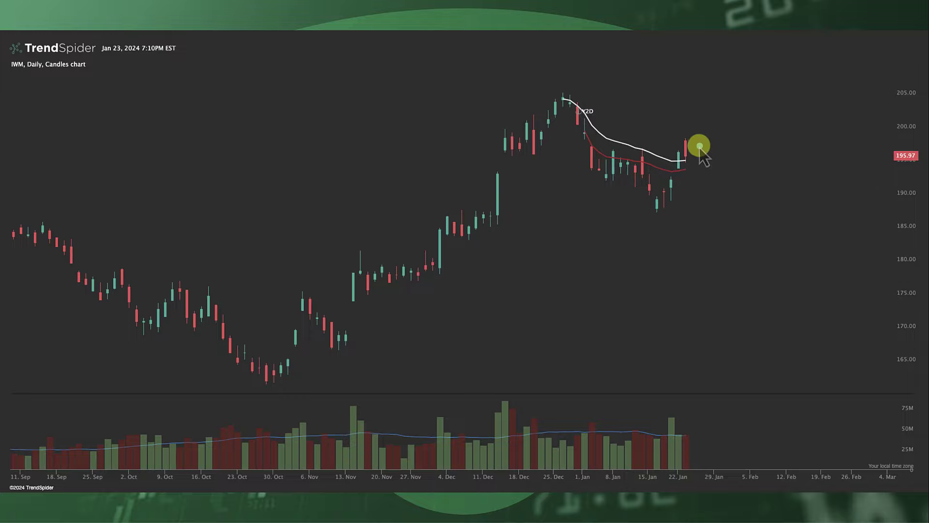
- Mark the latest daily IWM candle, the late-December peak, the Y2D anchor label, and the area under the two average lines
left_click_drag(676, 140, 713, 144)
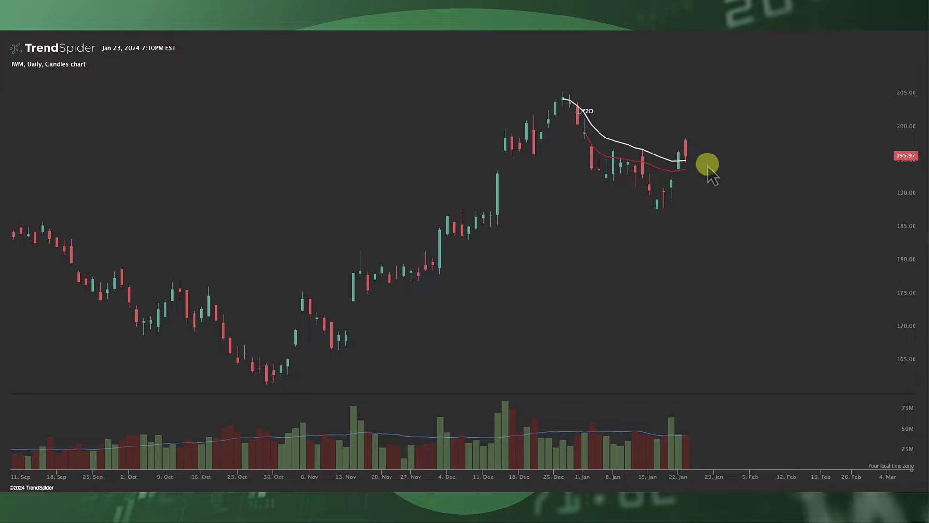
left_click_drag(565, 97, 560, 94)
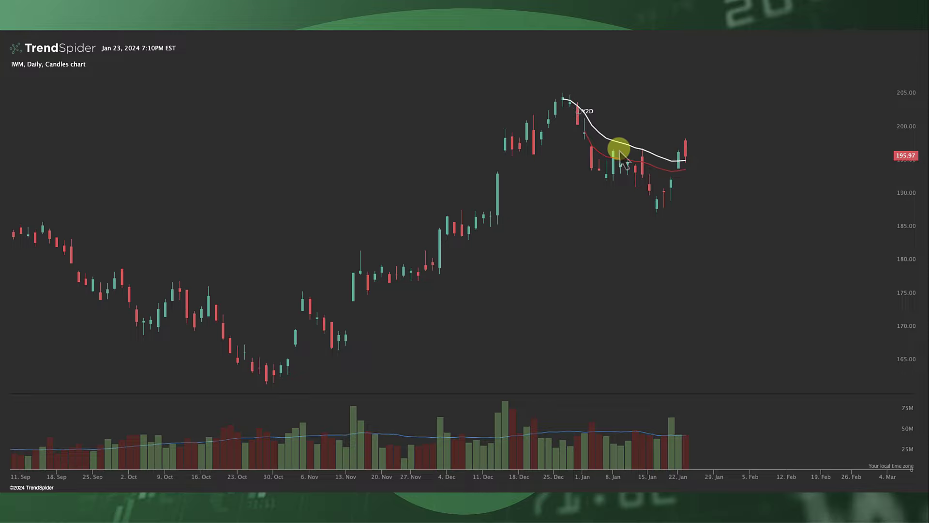
mouse_move(604, 109)
left_mouse_down()
mouse_move(572, 110)
mouse_move(588, 105)
left_mouse_up()
left_click_drag(643, 166, 703, 167)
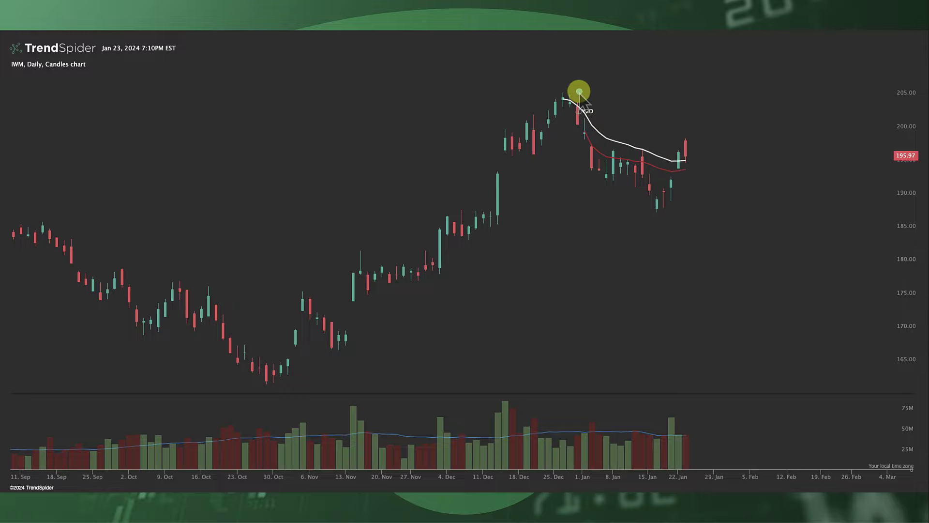
- Draw a descending channel from the December high with a zigzag recovery path and a line across the peak, and clear the markup
left_click_drag(571, 95, 684, 179)
left_click_drag(510, 134, 660, 215)
mouse_move(684, 153)
left_mouse_down()
mouse_move(687, 179)
mouse_move(710, 178)
mouse_move(727, 154)
mouse_move(745, 161)
mouse_move(768, 128)
left_mouse_up()
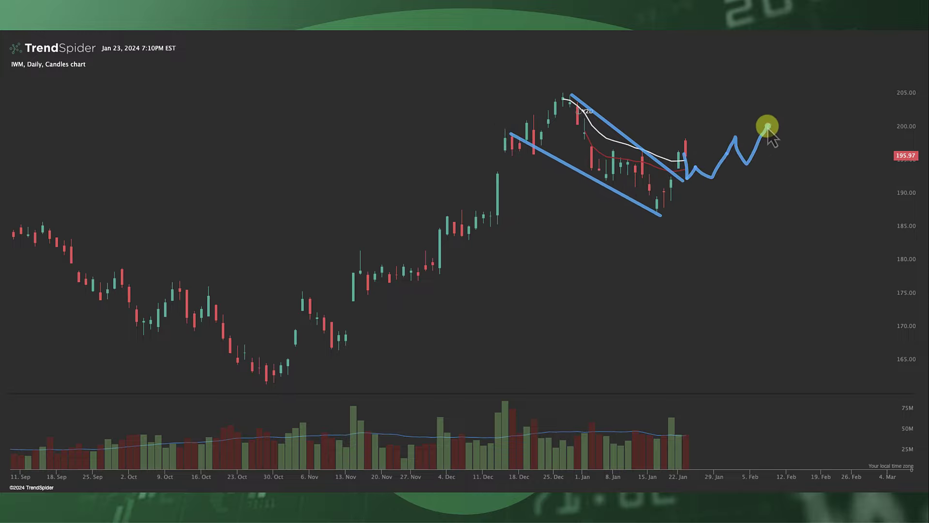
mouse_move(678, 154)
left_mouse_down()
mouse_move(794, 141)
mouse_move(776, 103)
left_mouse_up()
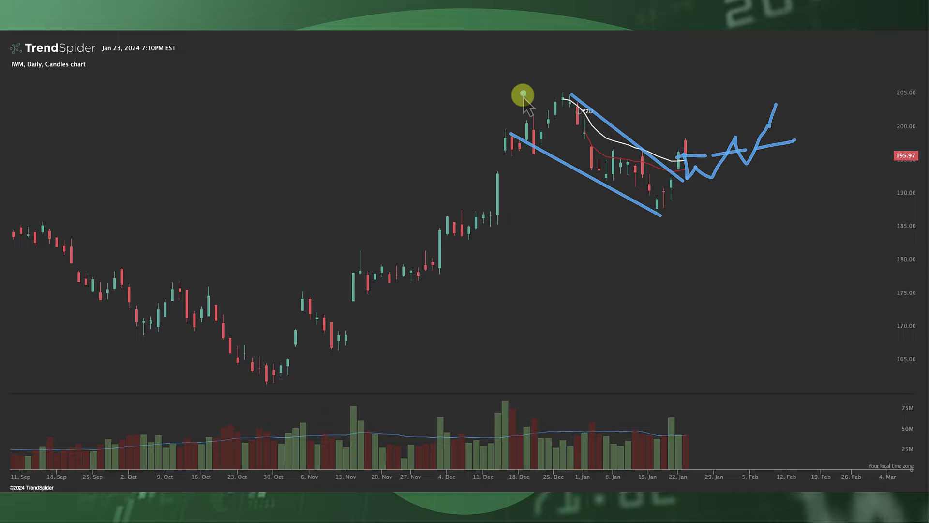
left_click_drag(521, 96, 575, 95)
left_click_drag(571, 91, 614, 89)
key("e")
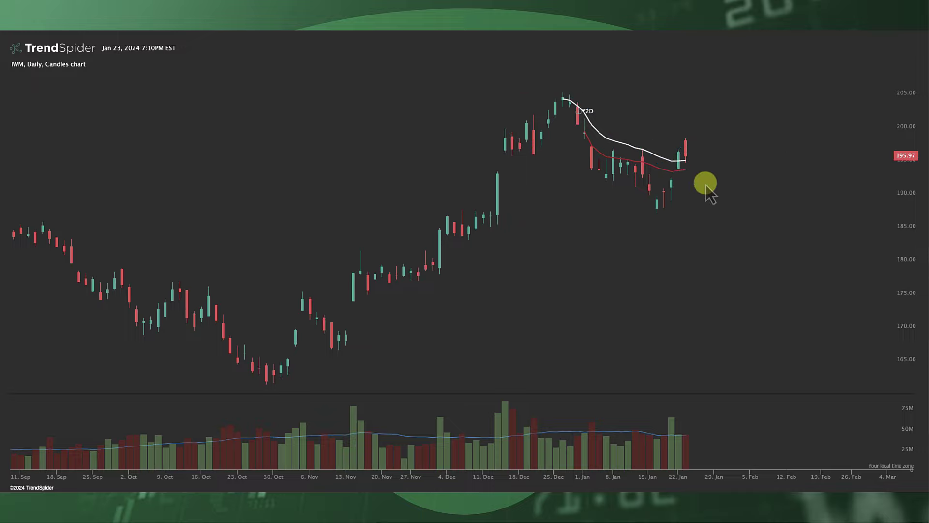
- Underline the mid-January IWM low and the support below the latest candle, sketch a dip and rebound, clear it, and trace up from the low
left_click_drag(637, 208, 720, 208)
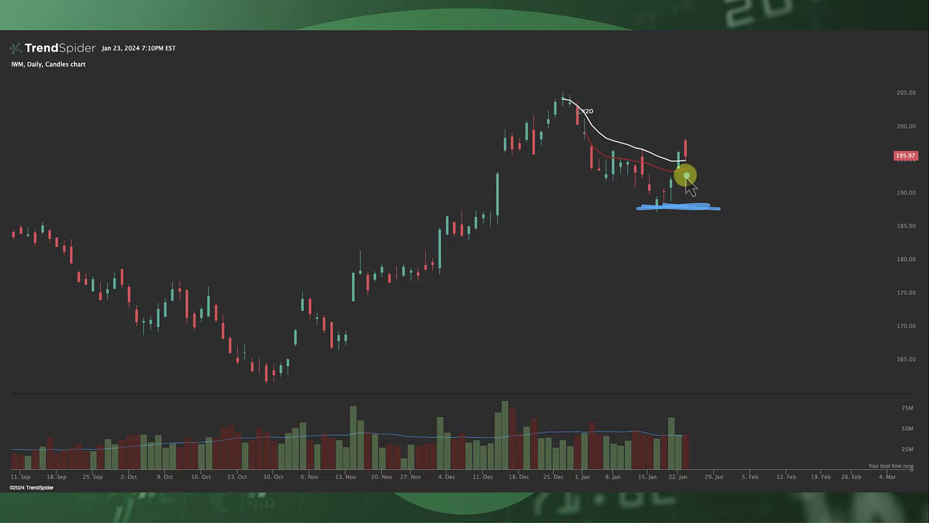
left_click_drag(672, 177, 715, 178)
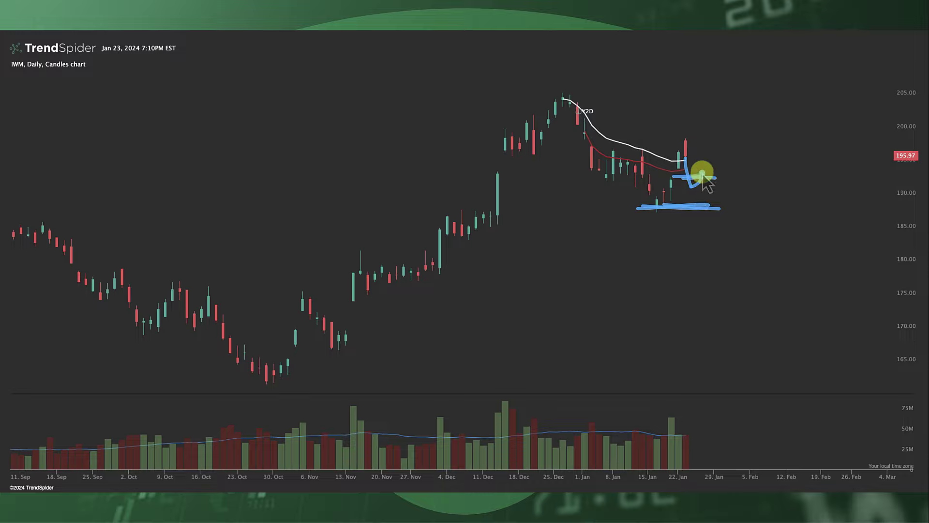
left_click_drag(676, 168, 717, 169)
left_click_drag(575, 108, 595, 101)
mouse_move(708, 155)
left_mouse_down()
mouse_move(688, 182)
mouse_move(704, 183)
mouse_move(706, 214)
mouse_move(718, 185)
mouse_move(701, 166)
mouse_move(729, 121)
left_mouse_up()
key("Escape")
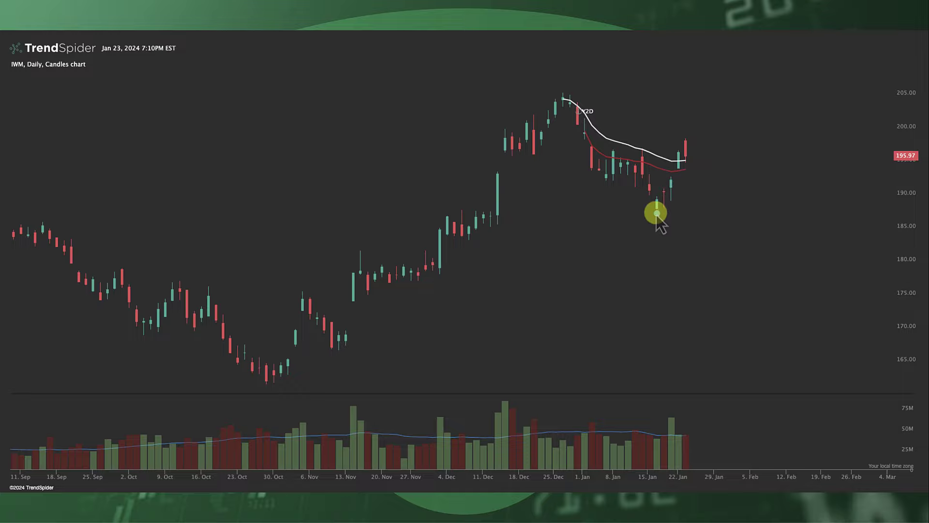
mouse_move(656, 212)
left_mouse_down()
mouse_move(680, 140)
mouse_move(683, 175)
left_mouse_up()
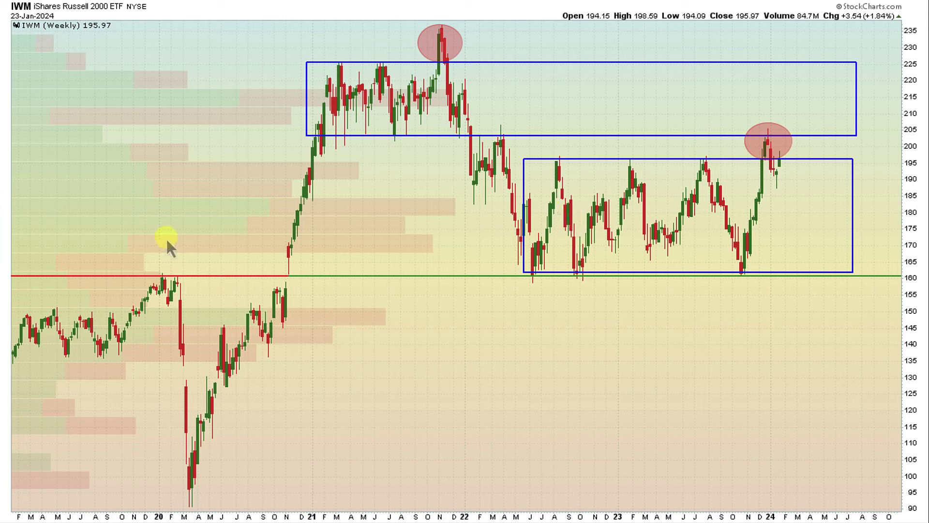
- On the weekly IWM chart, point arrows at the early-2020 peaks, trace the 2020 drop and mark the November 2020 gap, and clear the markup
mouse_move(191, 186)
left_mouse_down()
mouse_move(176, 271)
mouse_move(200, 251)
left_mouse_up()
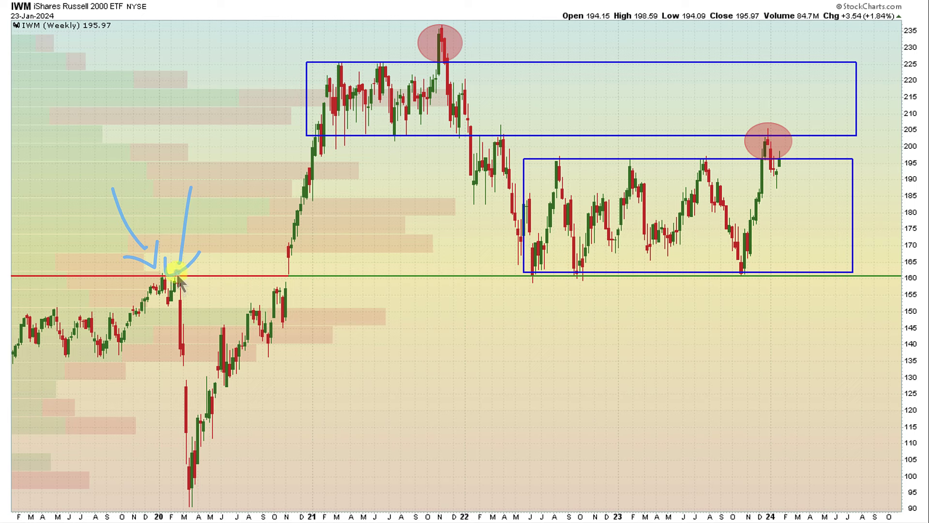
left_click_drag(170, 333, 172, 457)
mouse_move(260, 291)
left_mouse_down()
mouse_move(300, 292)
mouse_move(294, 276)
left_mouse_up()
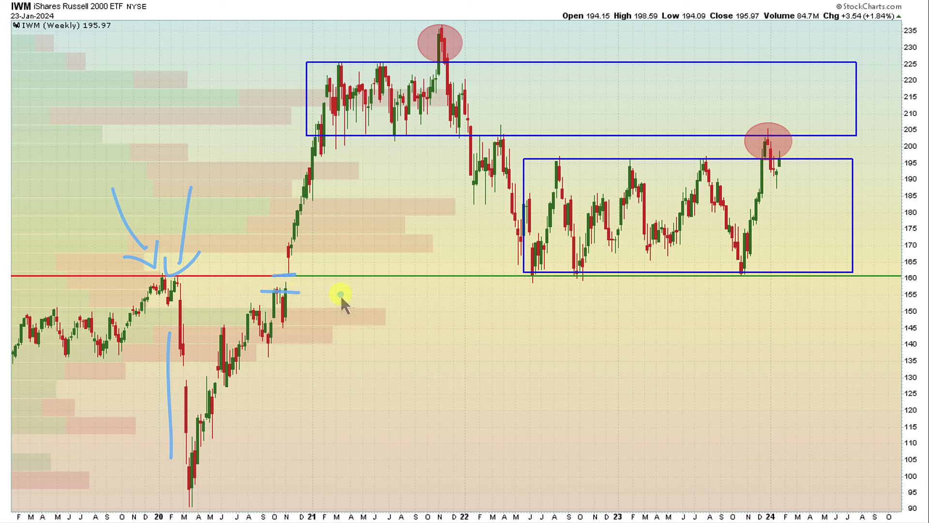
key("Escape")
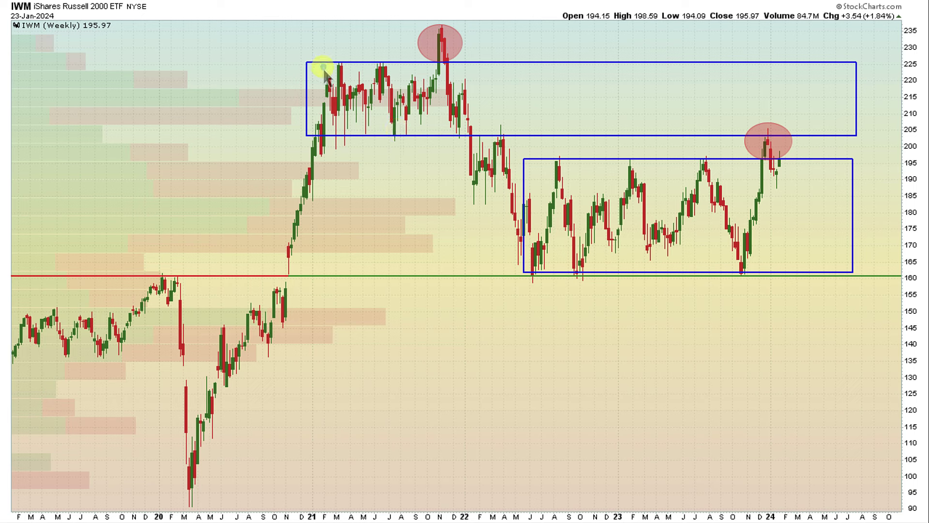
- Mark the price action inside the upper 2021 range box and circle the shaded November 2021 peak, clearing the markup each time
left_click_drag(323, 66, 493, 73)
left_click_drag(347, 115, 492, 112)
key("Escape")
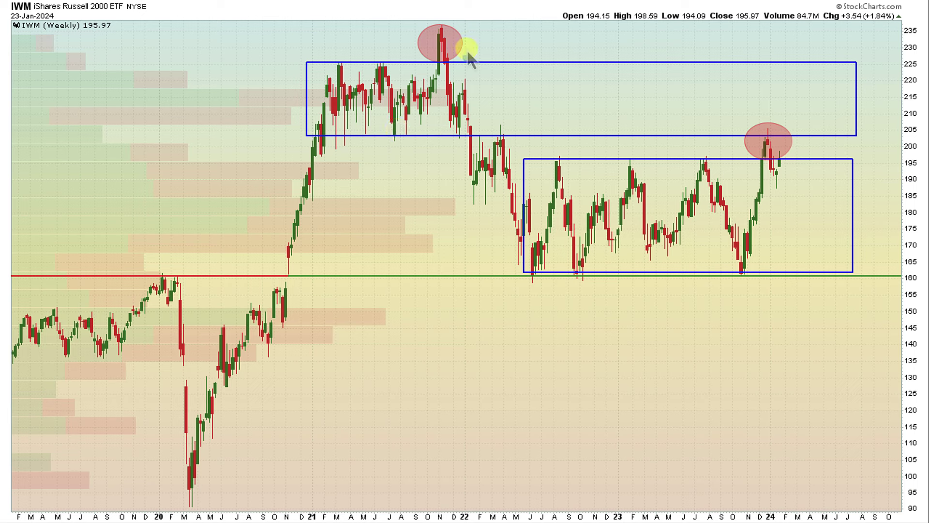
mouse_move(468, 31)
left_mouse_down()
mouse_move(421, 34)
mouse_move(441, 64)
mouse_move(448, 24)
left_mouse_up()
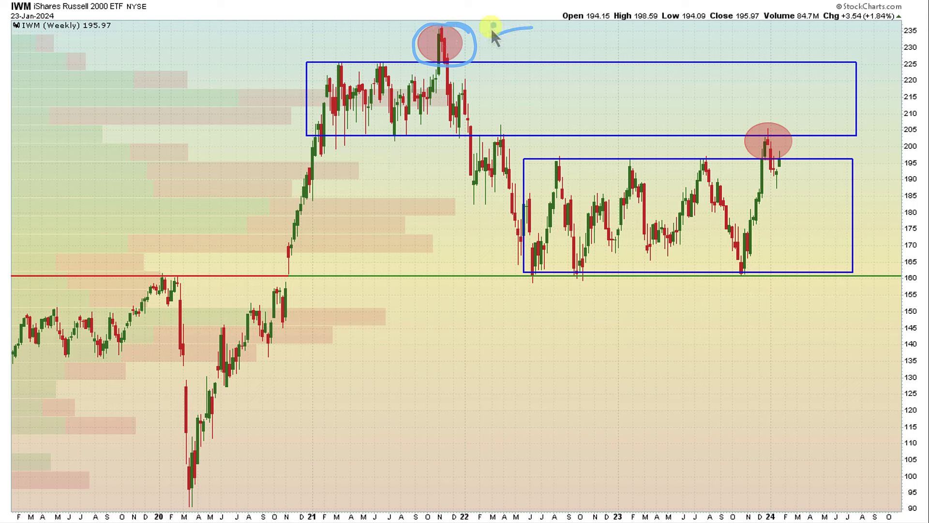
key("e")
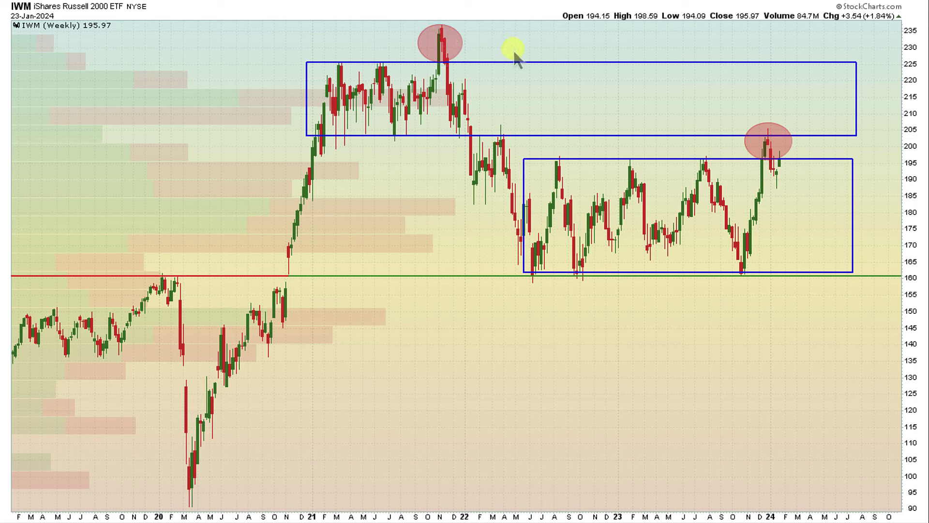
- Trace the fall from the November 2021 peak back through the upper range box and below it, clearing each markup
mouse_move(433, 63)
left_mouse_down()
mouse_move(441, 31)
mouse_move(450, 95)
left_mouse_up()
key("e")
mouse_move(441, 30)
left_mouse_down()
mouse_move(453, 93)
mouse_move(360, 91)
left_mouse_up()
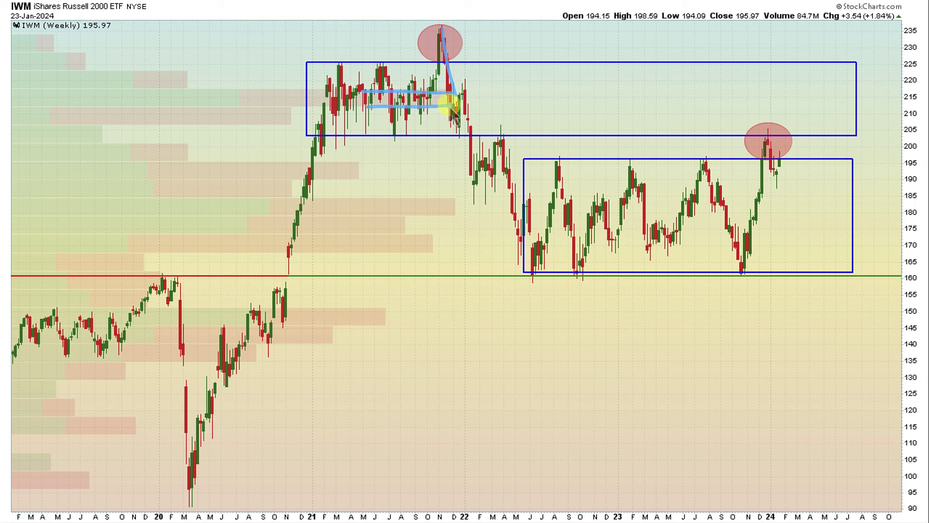
key("e")
mouse_move(457, 100)
left_mouse_down()
mouse_move(472, 174)
mouse_move(498, 141)
left_mouse_up()
key("e")
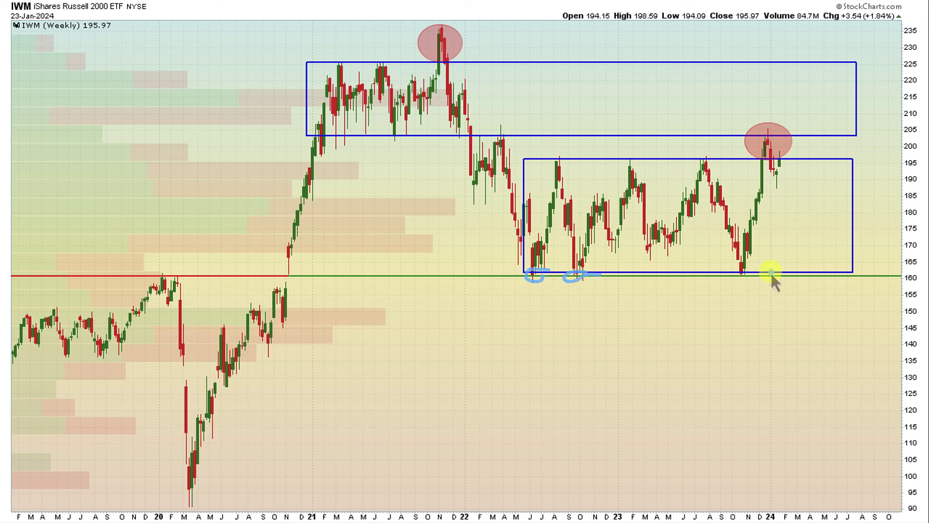
- Circle the lows along the lower box's base and the 160 and 150 axis levels, outline the zone between them, and clear the markup
left_click_drag(745, 265, 765, 268)
left_click_drag(894, 273, 898, 279)
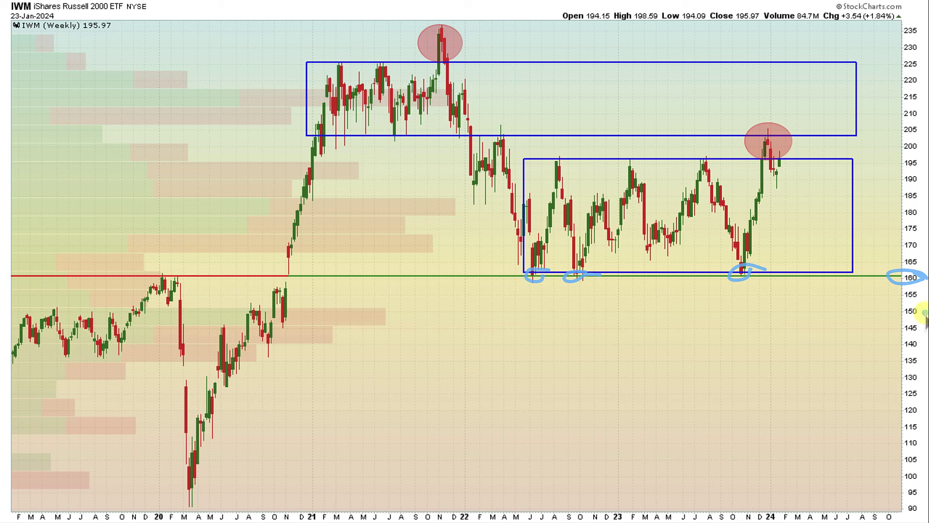
mouse_move(921, 313)
left_mouse_down()
mouse_move(890, 313)
mouse_move(917, 312)
left_mouse_up()
left_click(849, 312)
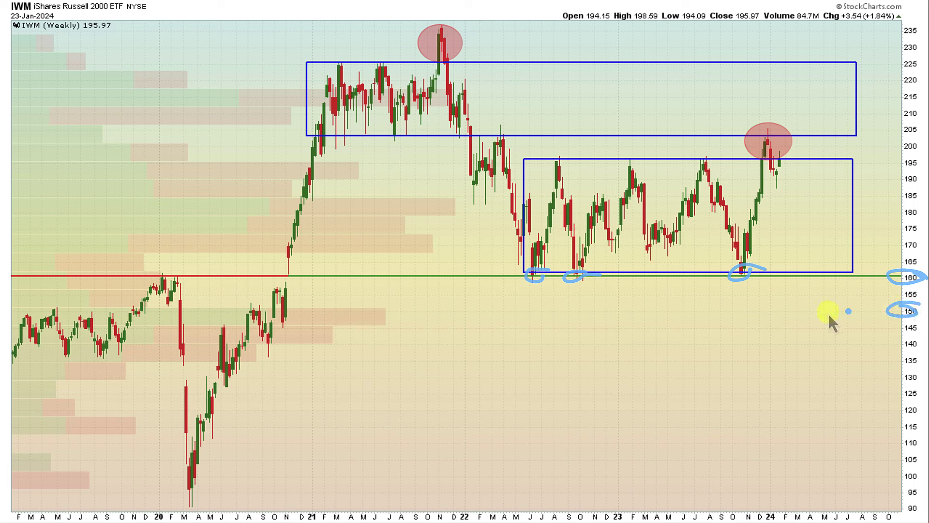
mouse_move(359, 306)
left_mouse_down()
mouse_move(902, 310)
mouse_move(830, 283)
mouse_move(586, 288)
mouse_move(474, 309)
left_mouse_up()
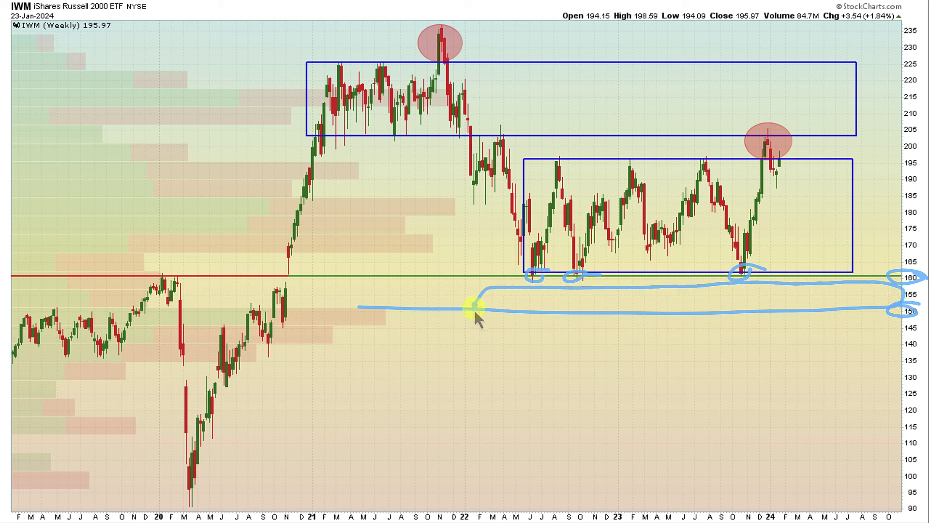
key("Escape")
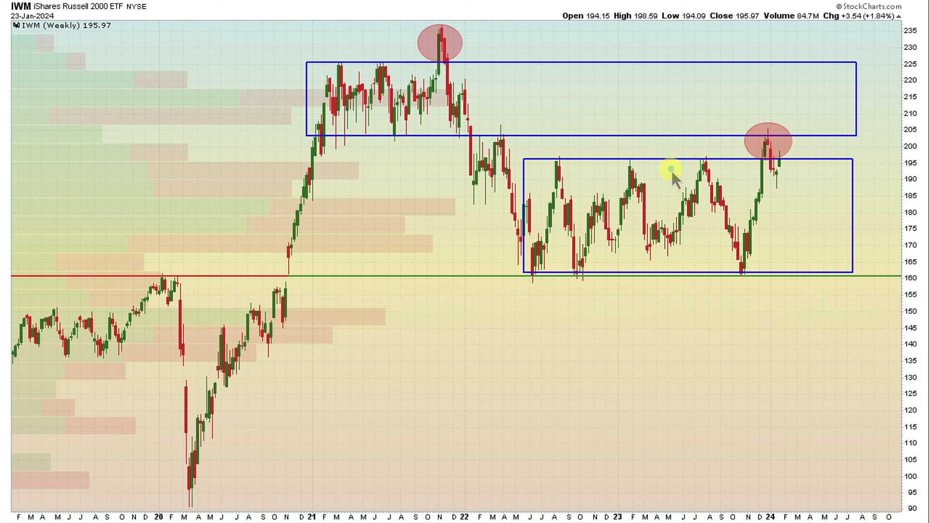
- Circle the December 2023 peak with an arrow back to the 2021 peak, sketch a steep drop, mark the axis below 200, and clear the markup
mouse_move(755, 121)
left_mouse_down()
mouse_move(741, 156)
mouse_move(785, 130)
mouse_move(780, 116)
mouse_move(647, 61)
mouse_move(509, 56)
left_mouse_up()
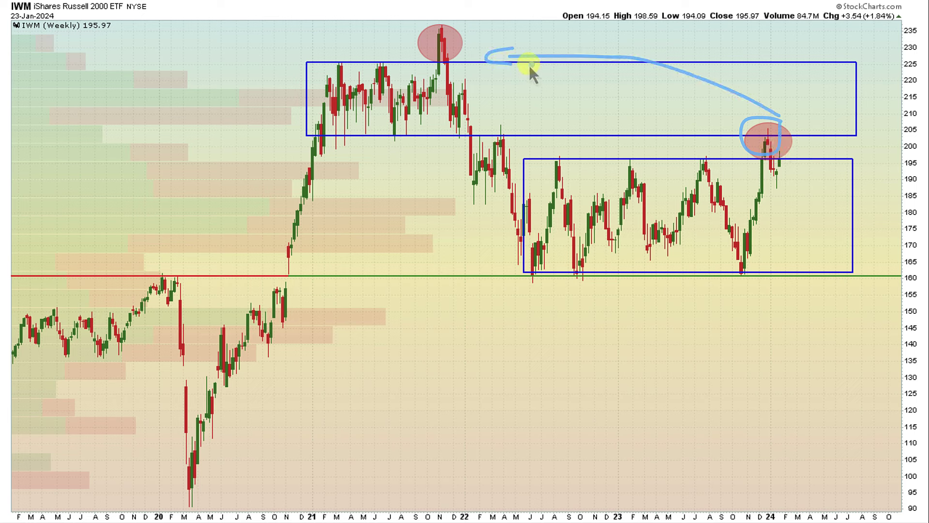
mouse_move(770, 166)
left_mouse_down()
mouse_move(777, 150)
mouse_move(827, 241)
mouse_move(861, 405)
left_mouse_up()
key("Escape")
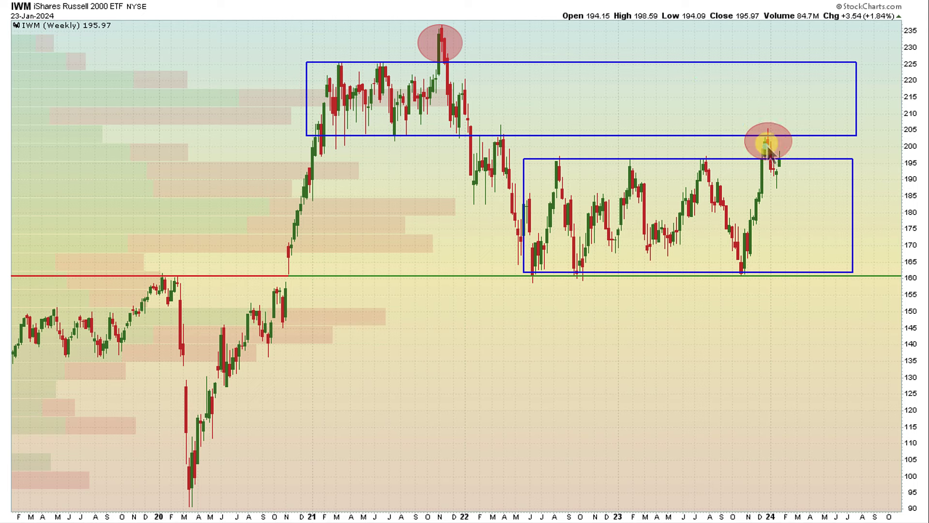
mouse_move(921, 157)
left_mouse_down()
mouse_move(918, 141)
mouse_move(906, 154)
left_mouse_up()
key("Escape")
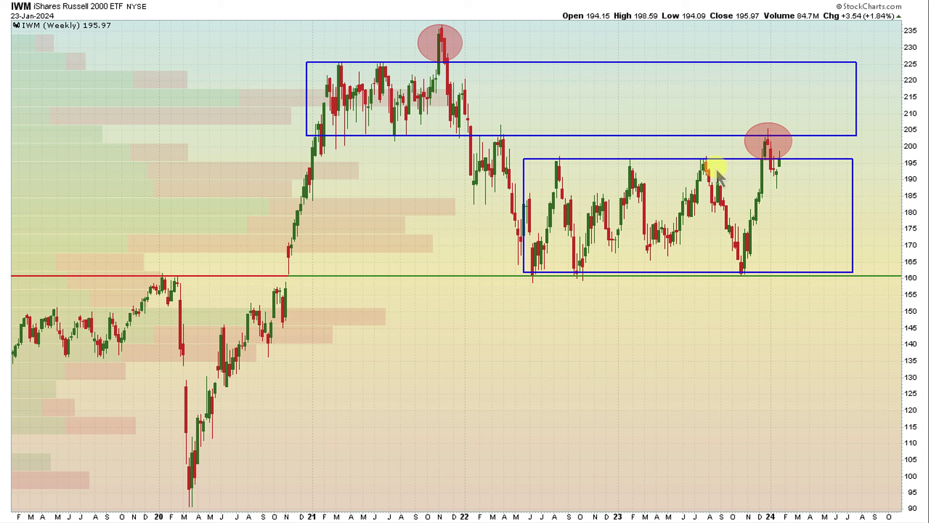
- Circle the 2021 price cluster, sketch a rise from the latest candle, mark the axis near 215 and 205, and clear the markup
mouse_move(397, 108)
left_mouse_down()
mouse_move(484, 99)
mouse_move(353, 85)
mouse_move(346, 109)
mouse_move(494, 99)
left_mouse_up()
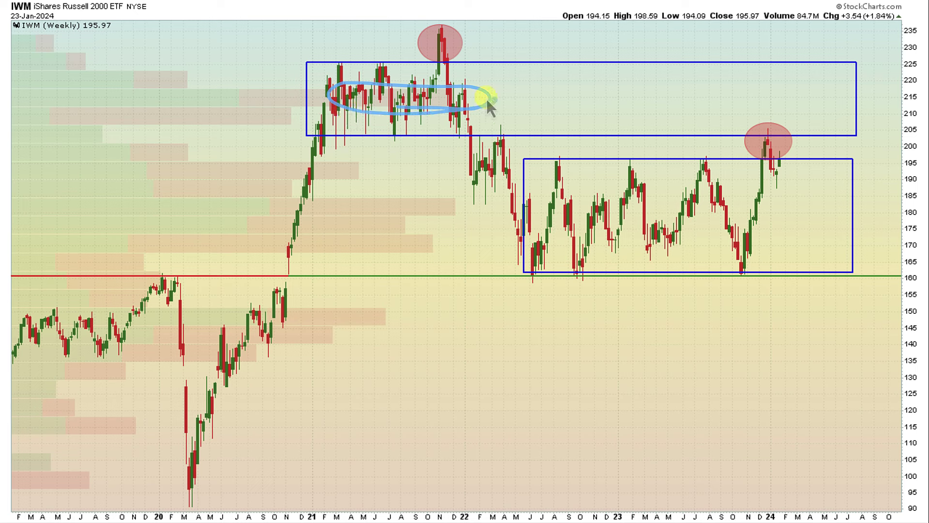
left_click_drag(774, 158, 805, 105)
mouse_move(922, 89)
left_mouse_down()
mouse_move(876, 102)
mouse_move(902, 89)
left_mouse_up()
key("Escape")
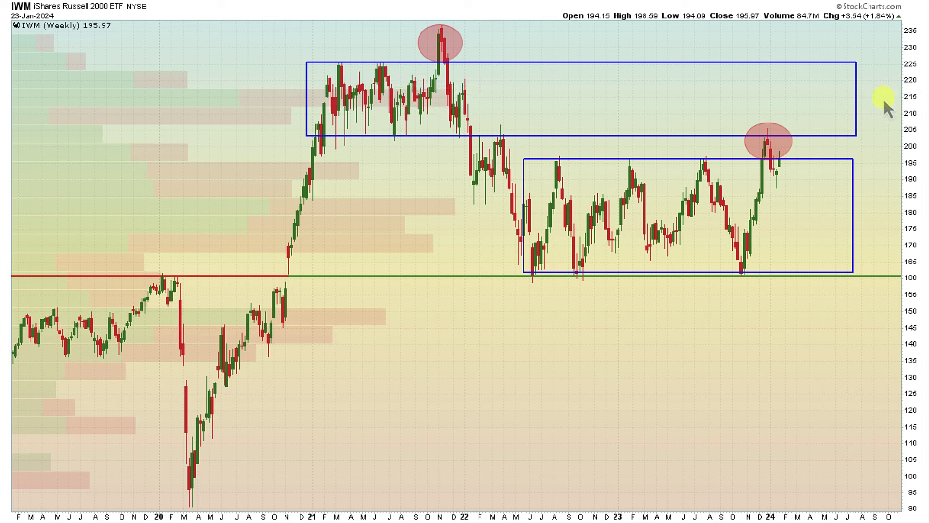
mouse_move(921, 121)
left_mouse_down()
mouse_move(883, 124)
mouse_move(901, 126)
left_mouse_up()
key("Escape")
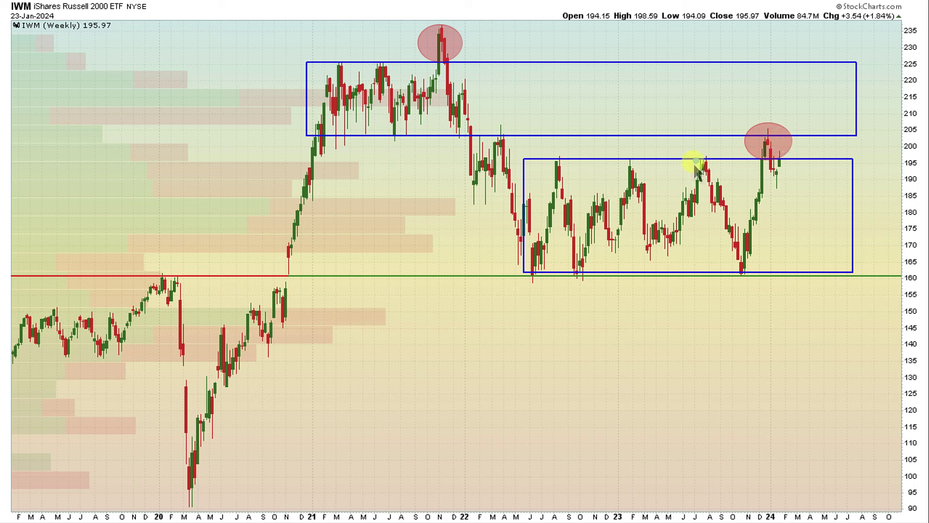
- Mark the summer 2023 high, the December 2023 peak and the January low, sketch a decline from the latest candle, and clear the markup
left_click_drag(691, 163, 719, 162)
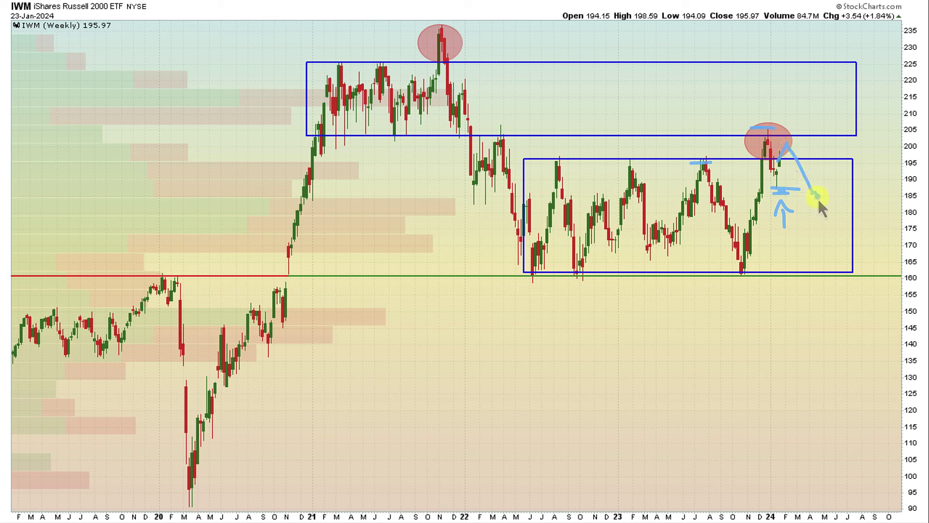
left_click_drag(818, 198, 822, 202)
mouse_move(762, 126)
left_mouse_down()
mouse_move(771, 117)
mouse_move(787, 146)
left_mouse_up()
key("Escape")
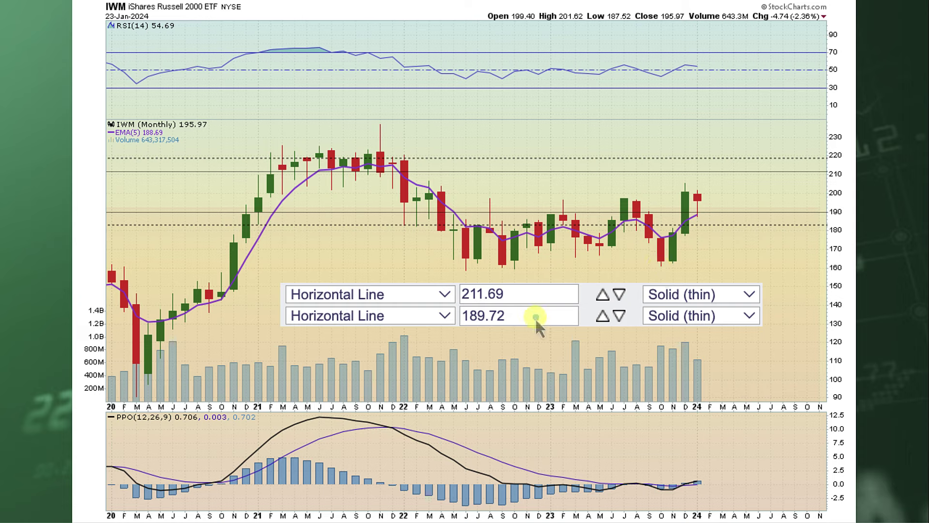
- Circle the 189.72 horizontal line value and the low of the January 2024 candle on the monthly IWM chart
mouse_move(520, 307)
left_mouse_down()
mouse_move(456, 329)
mouse_move(513, 320)
left_mouse_up()
mouse_move(699, 213)
left_mouse_down()
mouse_move(693, 223)
mouse_move(701, 221)
left_mouse_up()
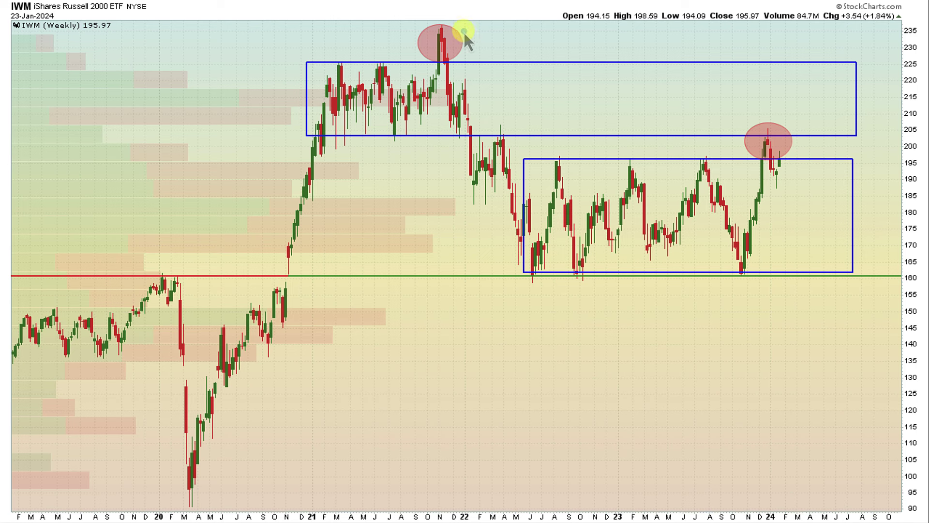
- Circle the two red-shaded peaks on the weekly IWM chart, and clear the markup
left_click_drag(463, 31, 461, 57)
left_click_drag(729, 126, 799, 156)
key("Escape")
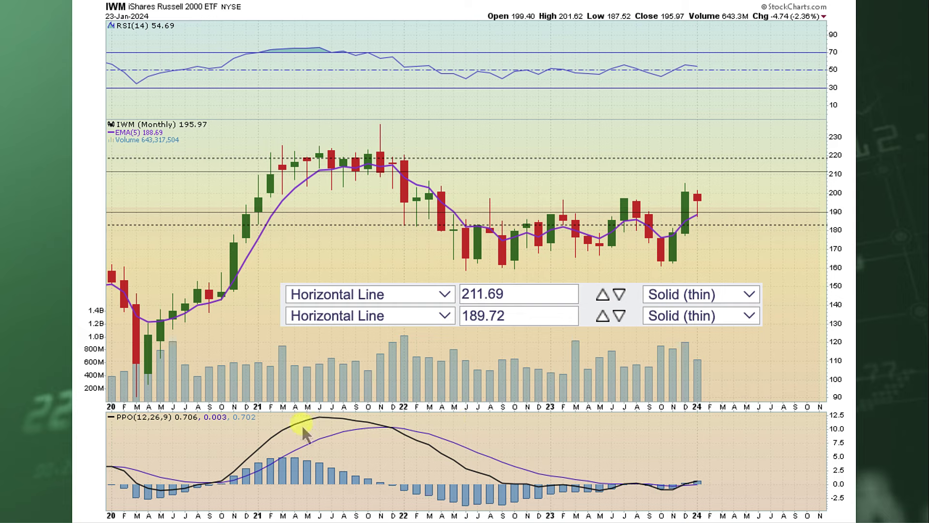
- On the monthly IWM chart, circle the 2021 and latest highs, trace the falling and rising PPO lines, circle the 0.0 level, and clear the markup
mouse_move(366, 130)
left_mouse_down()
mouse_move(385, 155)
mouse_move(397, 127)
left_mouse_up()
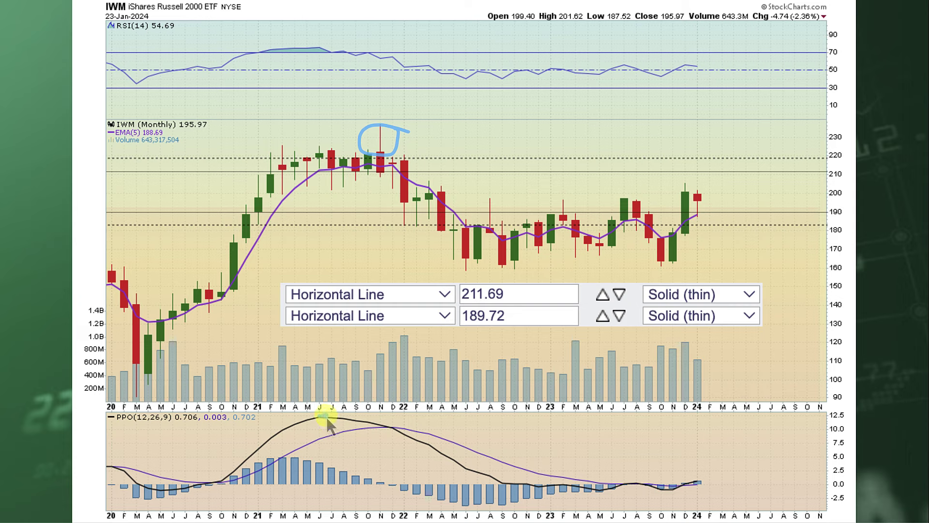
left_click_drag(339, 419, 341, 421)
left_click_drag(700, 188, 697, 201)
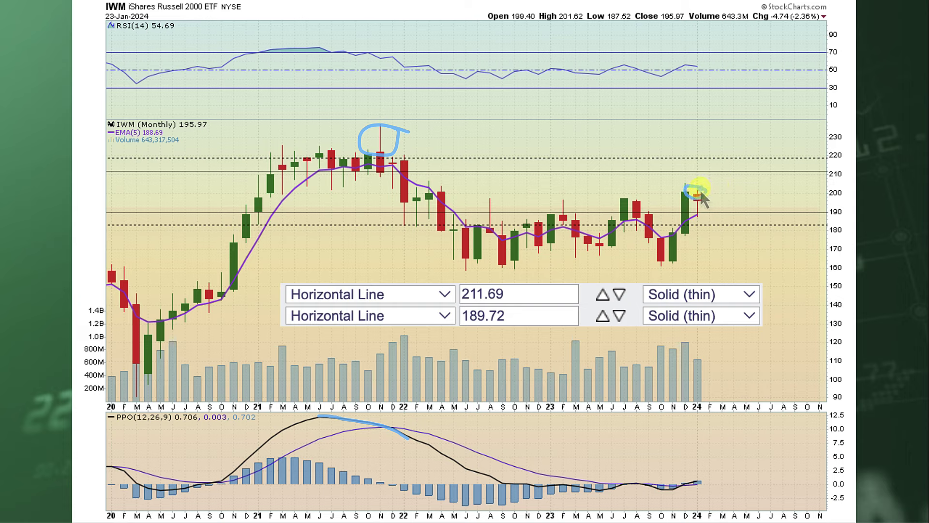
left_click_drag(542, 496, 608, 497)
left_click_drag(699, 489, 714, 487)
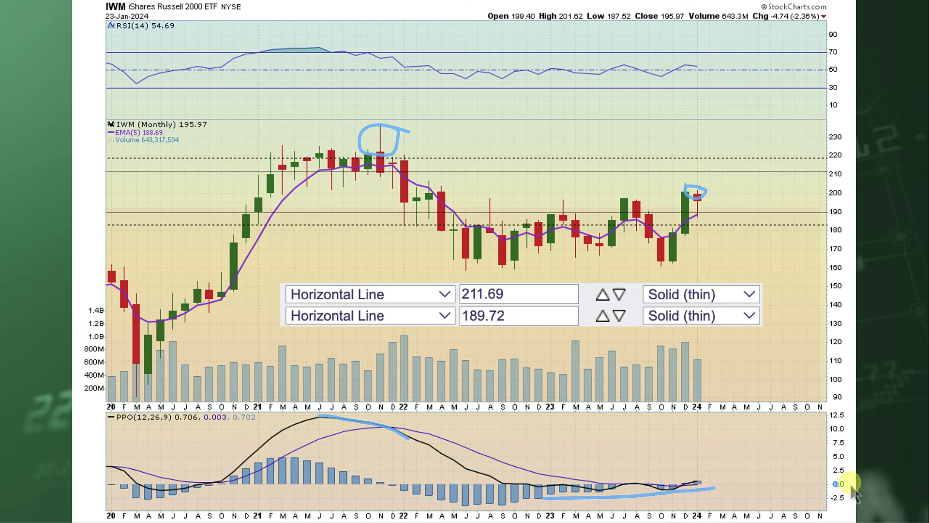
mouse_move(820, 477)
left_mouse_down()
mouse_move(863, 480)
mouse_move(816, 474)
left_mouse_up()
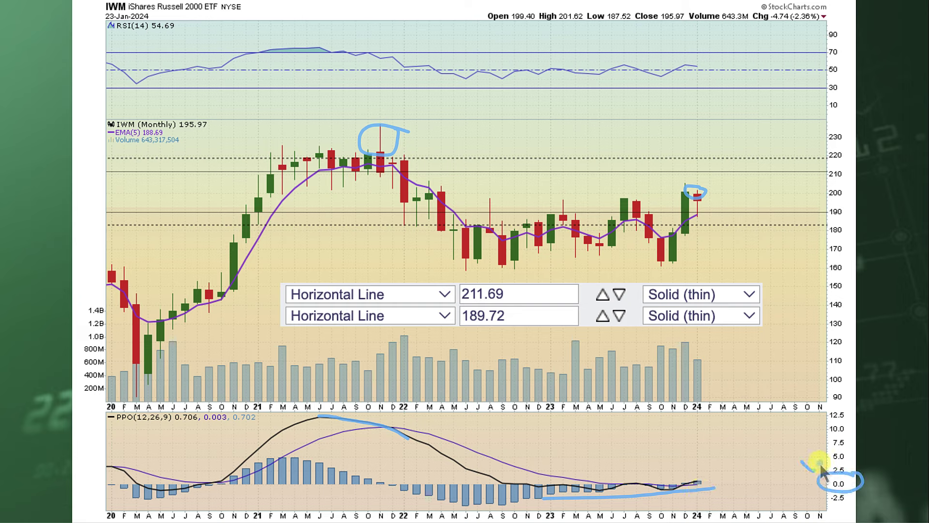
key("Escape")
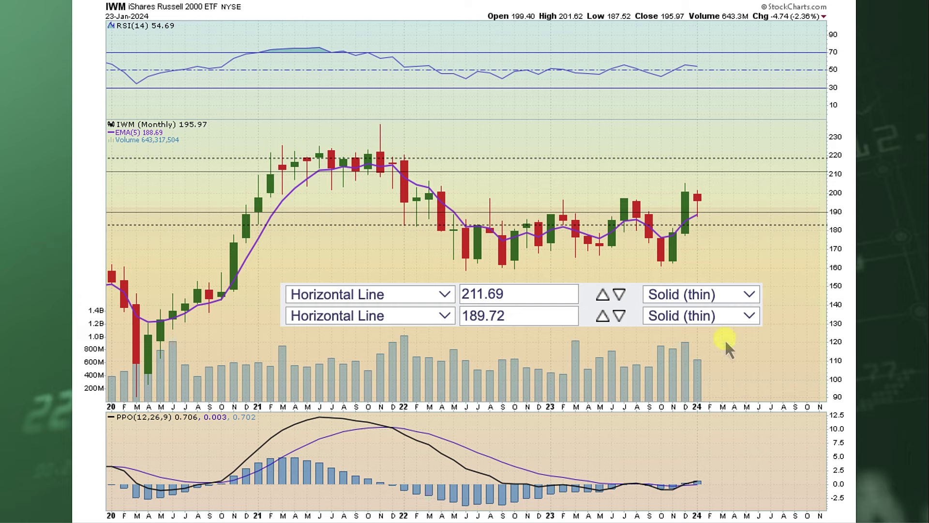
- On the monthly IWM chart, mark the December 2023 and January 2024 candles and the 200 and 220 price levels
left_click_drag(697, 218, 720, 223)
key("Escape")
mouse_move(740, 177)
left_mouse_down()
mouse_move(686, 180)
mouse_move(696, 231)
mouse_move(689, 189)
mouse_move(716, 213)
left_mouse_up()
left_click_drag(680, 242, 691, 185)
left_click_drag(685, 192, 700, 196)
mouse_move(838, 187)
left_mouse_down()
mouse_move(821, 201)
mouse_move(823, 183)
left_mouse_up()
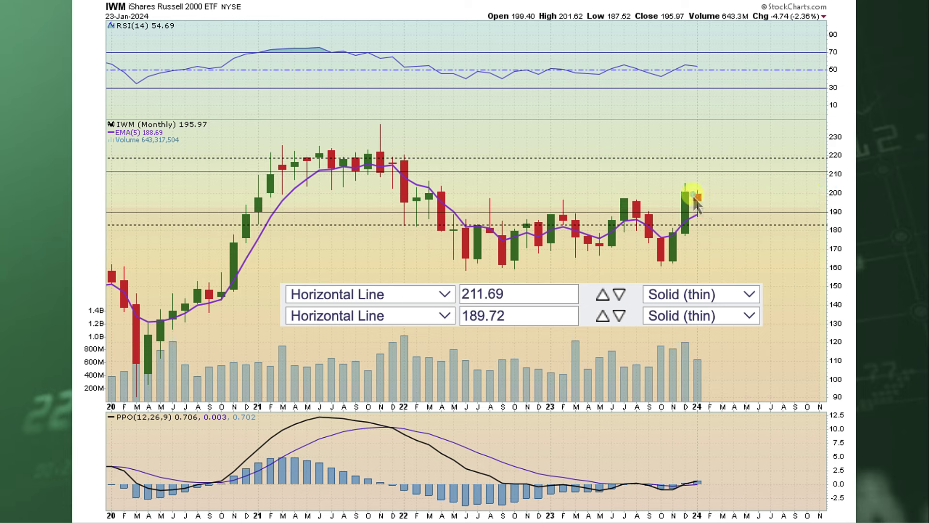
mouse_move(698, 193)
left_mouse_down()
mouse_move(721, 194)
mouse_move(670, 188)
mouse_move(714, 194)
left_mouse_up()
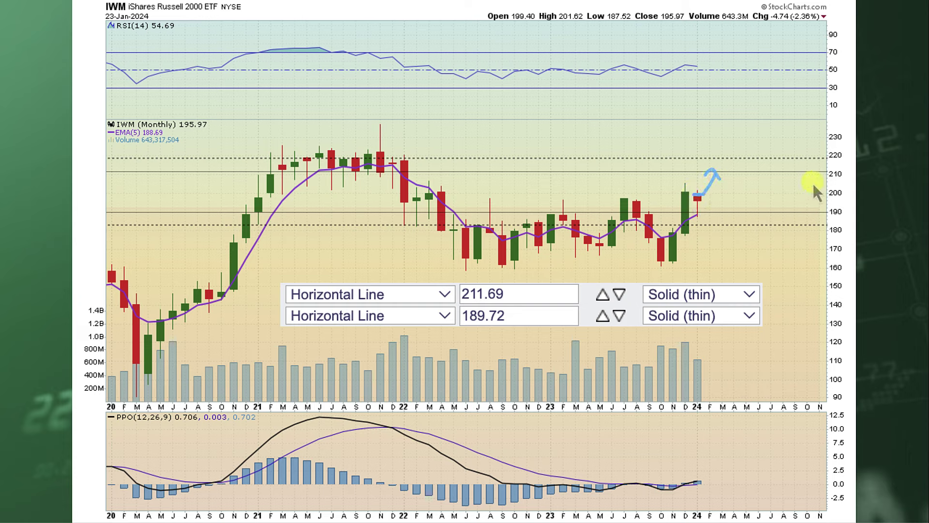
left_click_drag(809, 155, 842, 156)
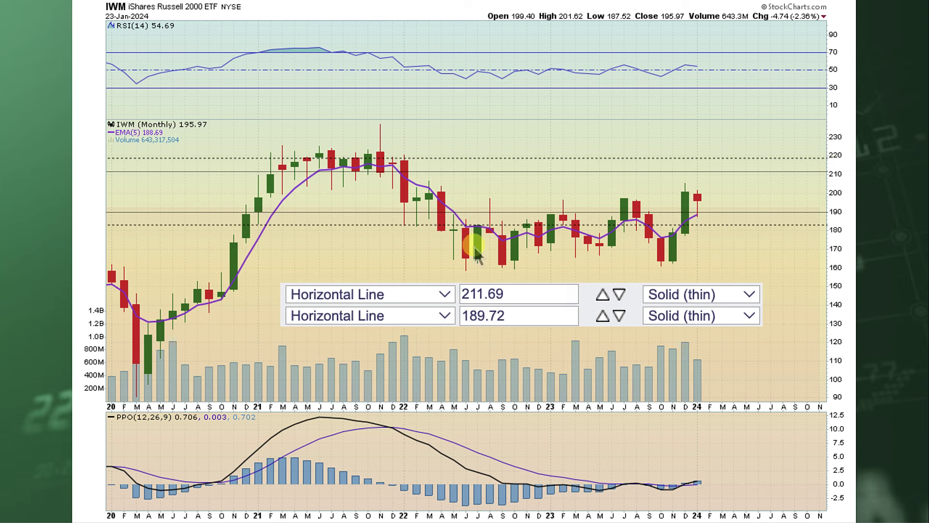
- Mark the 2021 peak area on the weekly IWM chart, and advance past the Bookmap title slide to the /ESH24 heatmap
key("Right")
mouse_move(450, 80)
left_mouse_down()
mouse_move(348, 91)
mouse_move(429, 110)
left_mouse_up()
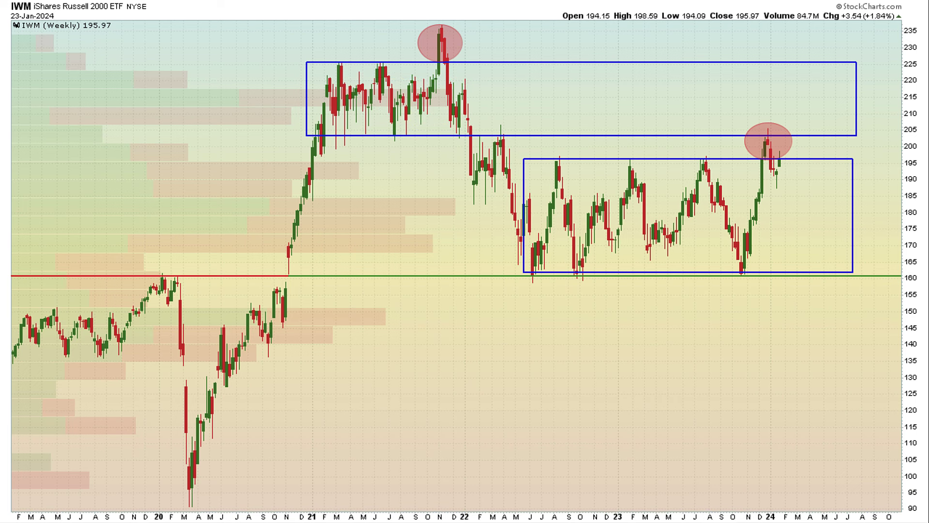
key("Right")
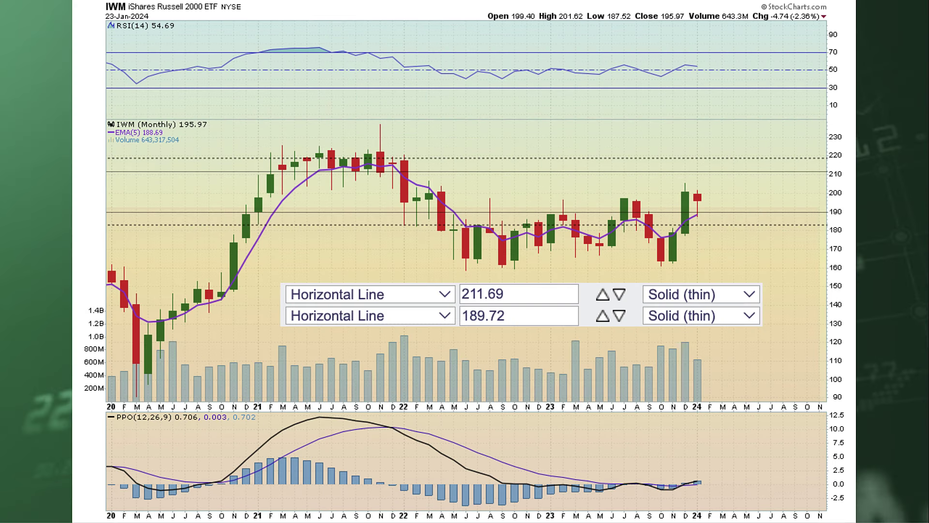
key("Right")
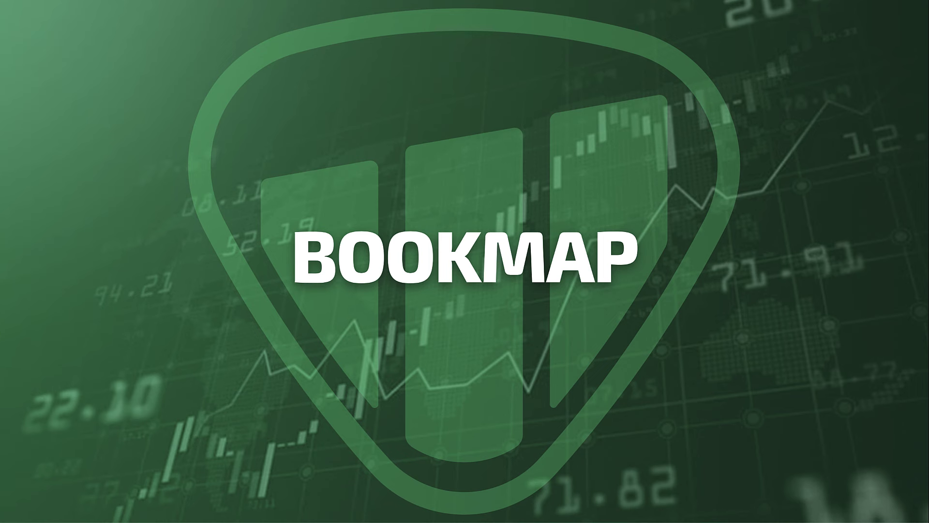
key("Page_Down")
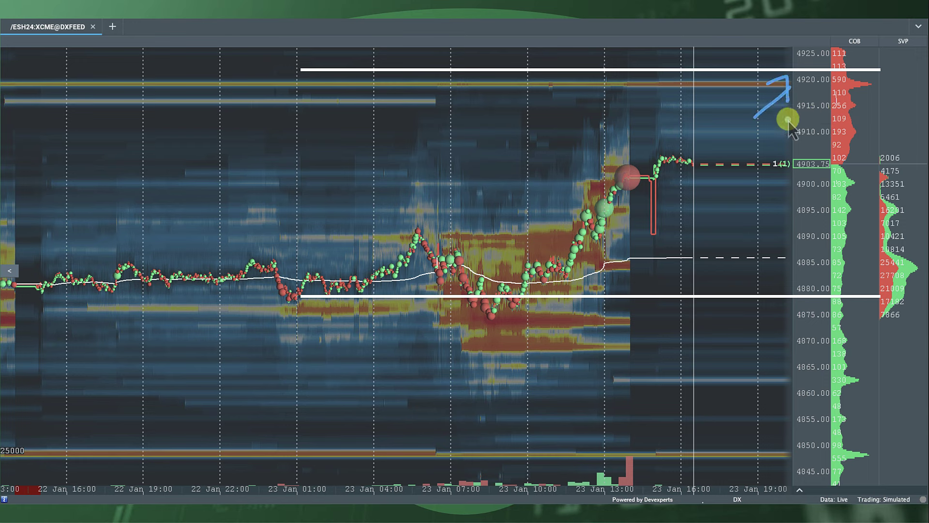
- Circle the 590 order-book value near 4920, mark the liquidity near 4850, re-circle the 4920 level, and clear the markup
left_click_drag(864, 73, 852, 66)
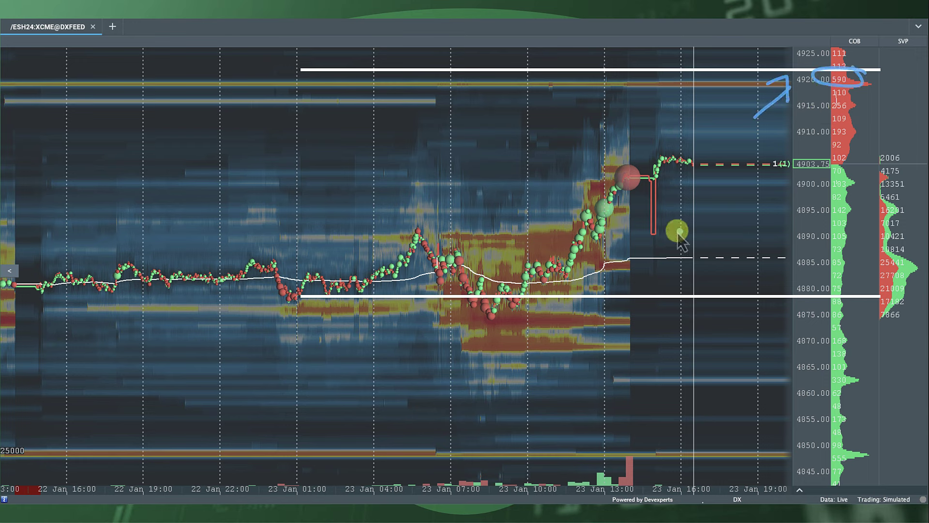
mouse_move(898, 442)
left_mouse_down()
mouse_move(819, 430)
mouse_move(927, 482)
mouse_move(799, 424)
left_mouse_up()
key("Escape")
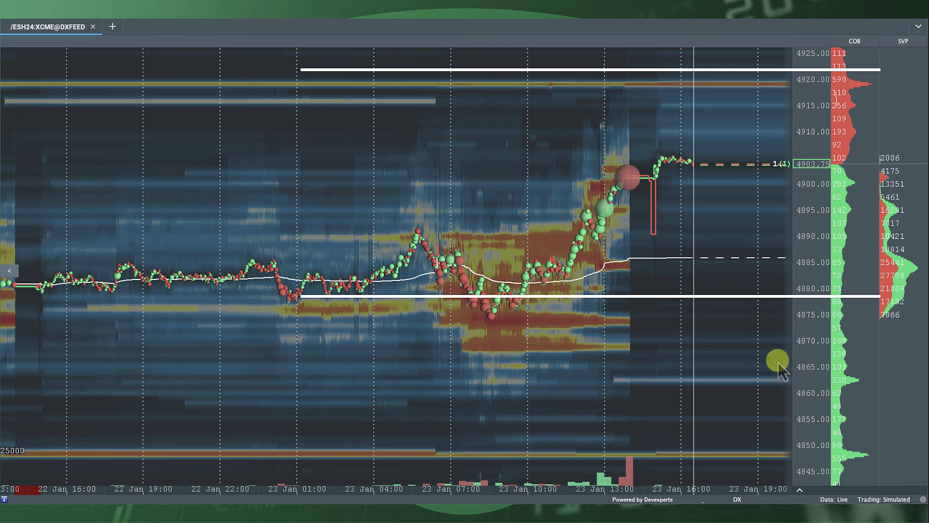
left_click_drag(784, 59, 854, 70)
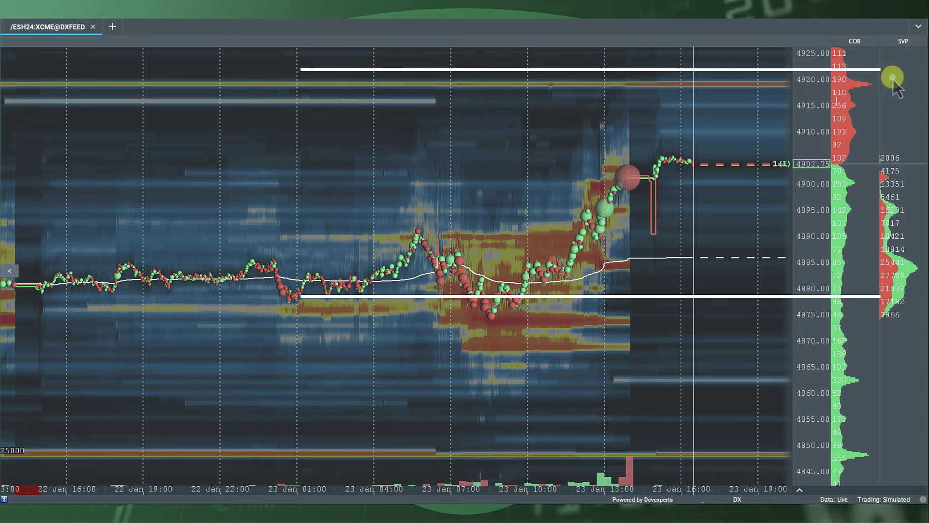
mouse_move(835, 78)
left_mouse_down()
mouse_move(757, 82)
mouse_move(844, 75)
left_mouse_up()
key("Escape")
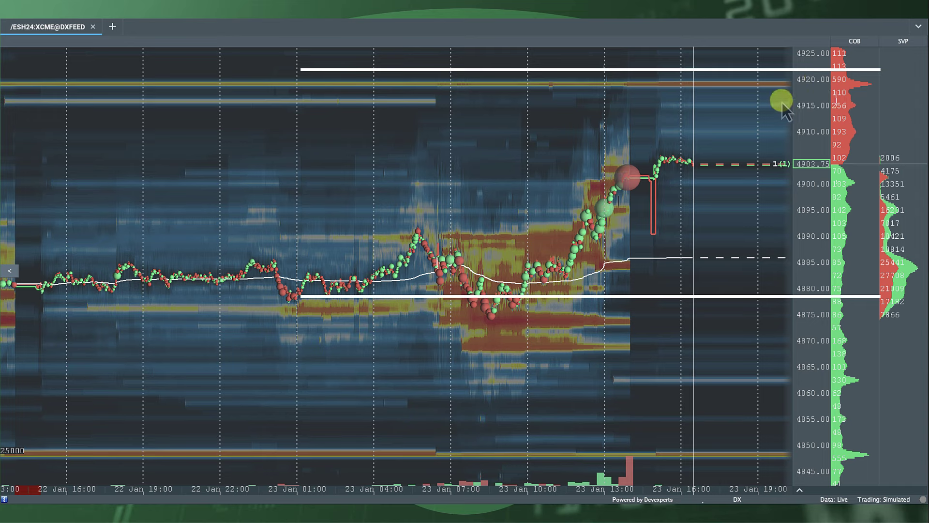
- Point an arrow at the order-book spike near 4920, circle that level, and mark the volume profile bulge near 4885
left_click_drag(895, 55, 870, 71)
mouse_move(872, 59)
left_mouse_down()
mouse_move(875, 74)
mouse_move(868, 71)
left_mouse_up()
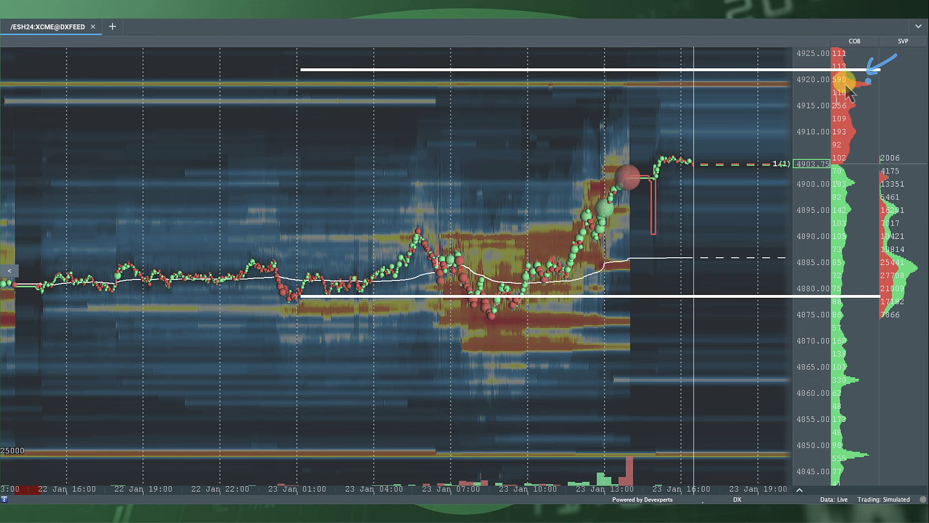
mouse_move(800, 82)
left_mouse_down()
mouse_move(808, 73)
mouse_move(792, 77)
mouse_move(797, 88)
mouse_move(799, 74)
mouse_move(873, 73)
left_mouse_up()
key("Escape")
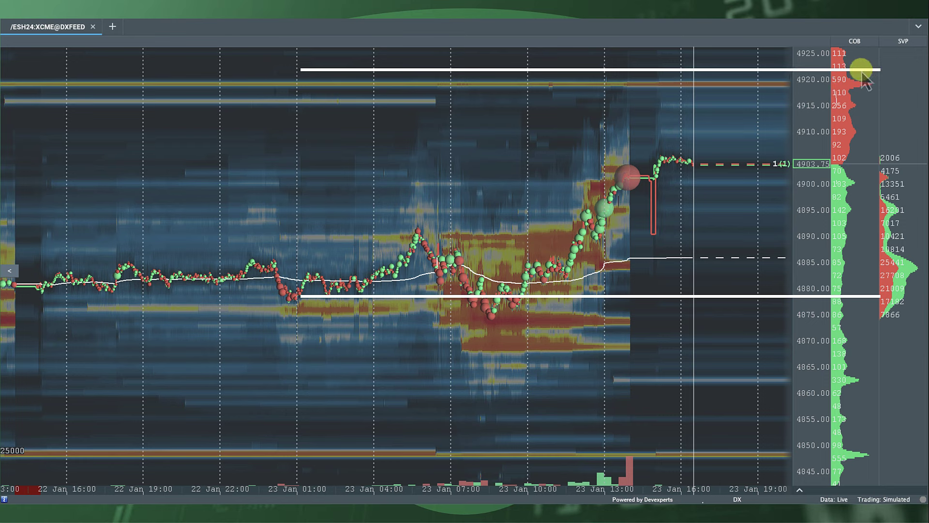
mouse_move(873, 80)
left_mouse_down()
mouse_move(821, 66)
mouse_move(864, 62)
left_mouse_up()
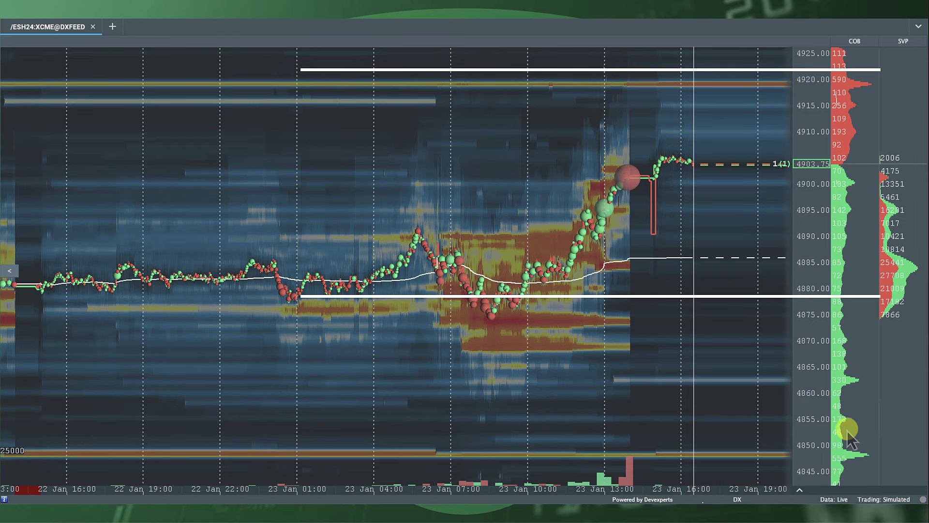
mouse_move(910, 291)
left_mouse_down()
mouse_move(810, 273)
mouse_move(878, 270)
left_mouse_up()
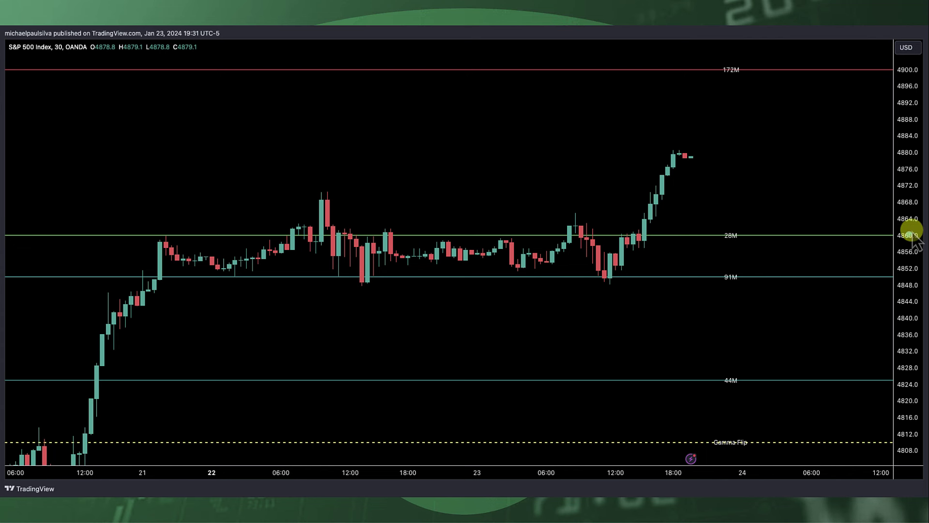
- On the 30-minute S&P 500 chart, circle 4860, mark the index name, sketch an upward arrow toward the circled 172M line, and clear the markup
mouse_move(885, 224)
left_mouse_down()
mouse_move(896, 242)
mouse_move(913, 227)
left_mouse_up()
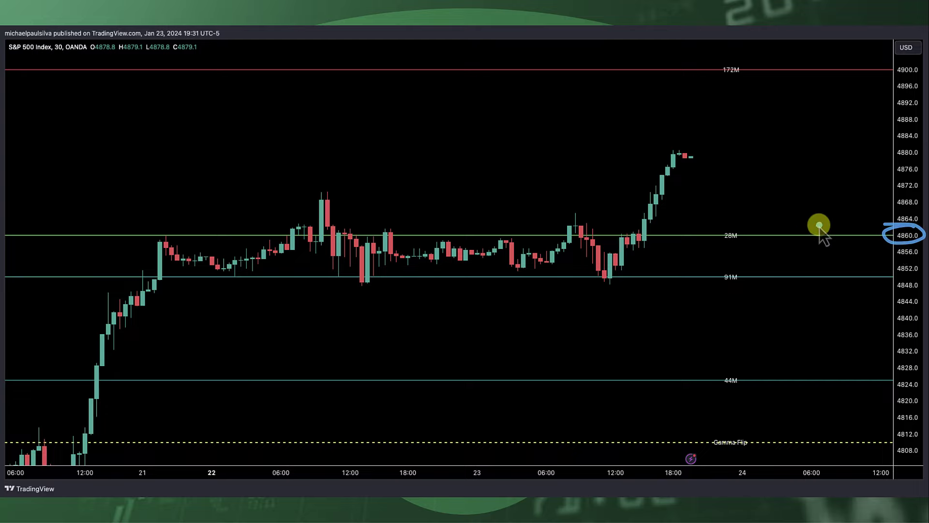
mouse_move(6, 55)
left_mouse_down()
mouse_move(91, 56)
mouse_move(69, 37)
mouse_move(61, 53)
left_mouse_up()
key("Escape")
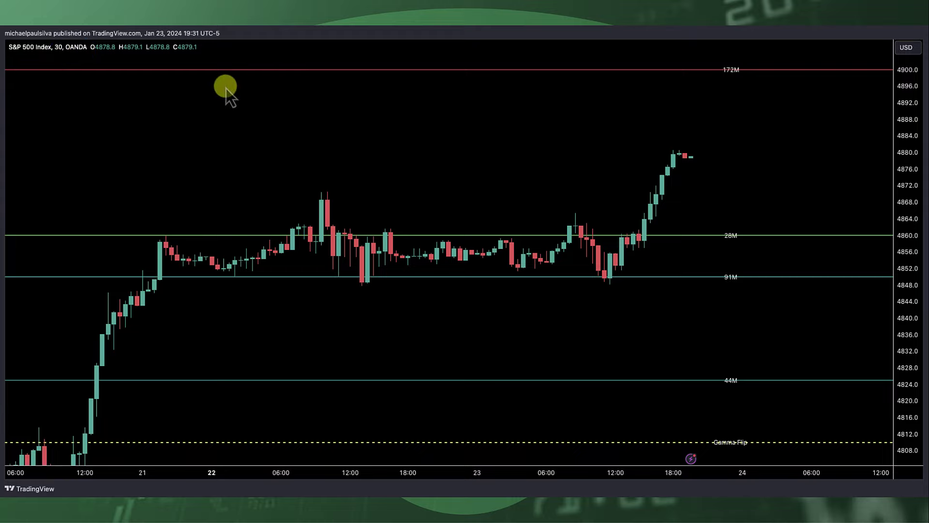
mouse_move(730, 163)
left_mouse_down()
mouse_move(773, 139)
mouse_move(796, 87)
mouse_move(811, 99)
mouse_move(804, 83)
mouse_move(707, 68)
mouse_move(738, 52)
left_mouse_up()
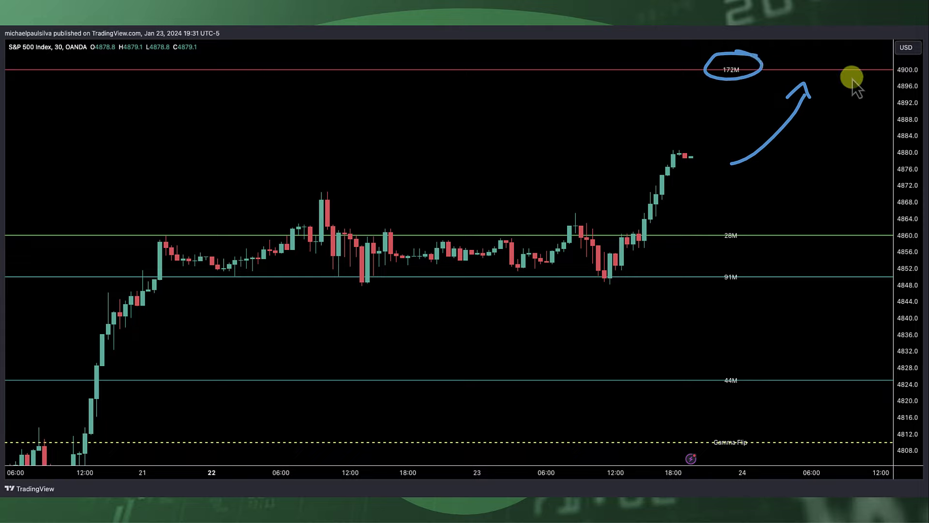
key("Escape")
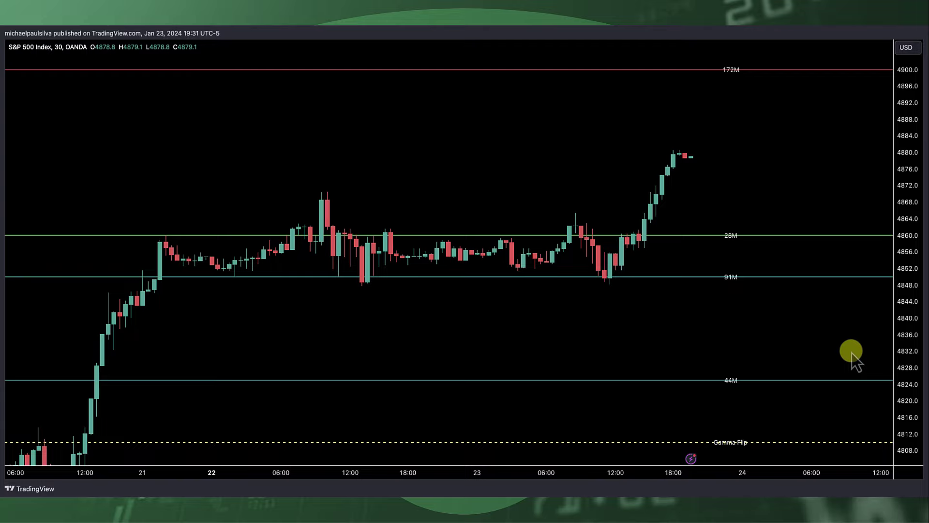
- Mark the area between the 4900 line and the latest candle, and circle the 4860 price and the 172M label
mouse_move(854, 55)
left_mouse_down()
mouse_move(684, 58)
mouse_move(801, 46)
mouse_move(693, 143)
left_mouse_up()
left_click_drag(916, 221, 892, 225)
left_click_drag(789, 61, 734, 66)
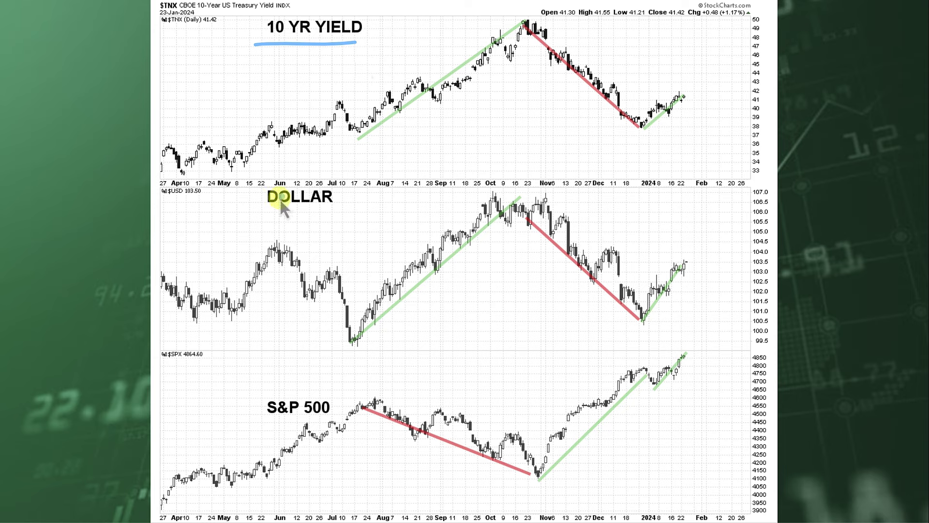
- Underline the DOLLAR label, draw a vertical line at June 2023, and circle the July to October rises in the 10-year yield and dollar
left_click_drag(263, 206, 331, 207)
left_click_drag(307, 62, 312, 174)
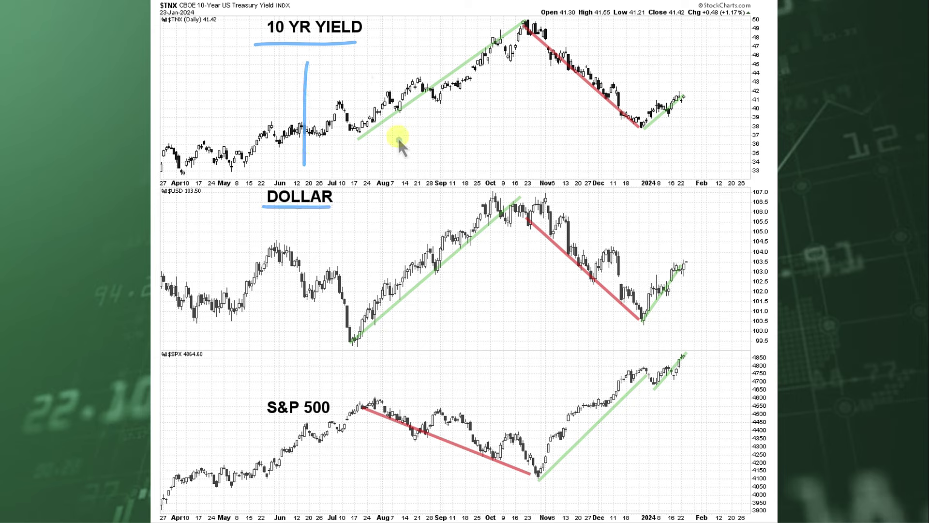
left_click_drag(500, 35, 444, 32)
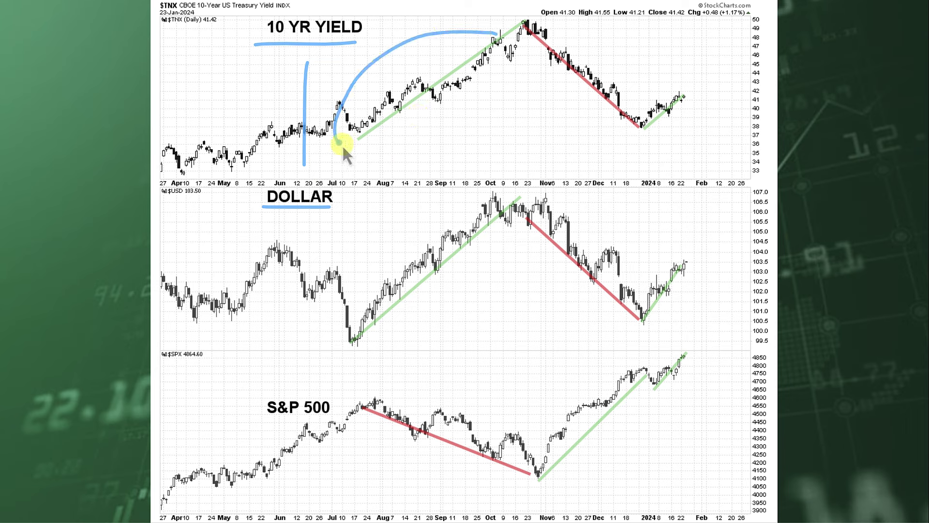
mouse_move(341, 144)
left_mouse_down()
mouse_move(503, 29)
mouse_move(455, 32)
left_mouse_up()
mouse_move(460, 181)
left_mouse_down()
mouse_move(503, 203)
mouse_move(426, 189)
left_mouse_up()
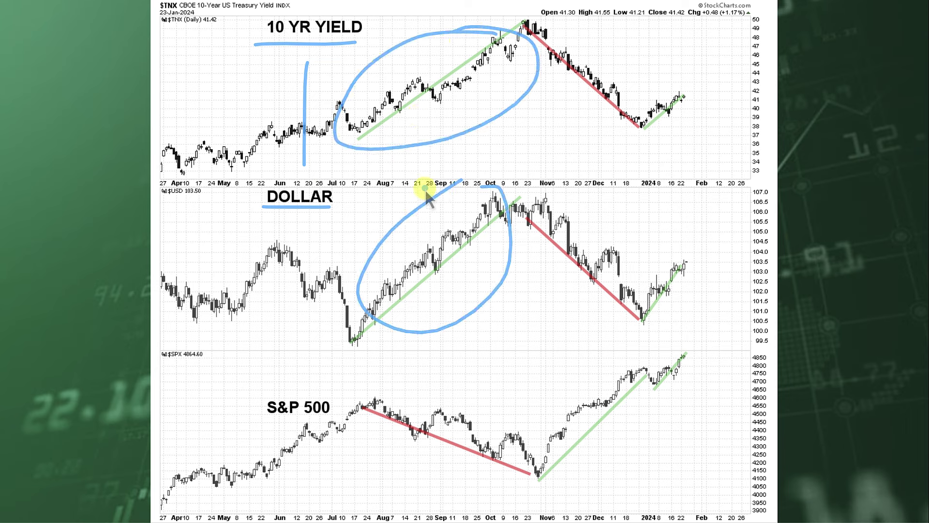
- Circle the S&P 500 label, trace the index's July to October decline, and clear the markup
left_click_drag(299, 383, 232, 410)
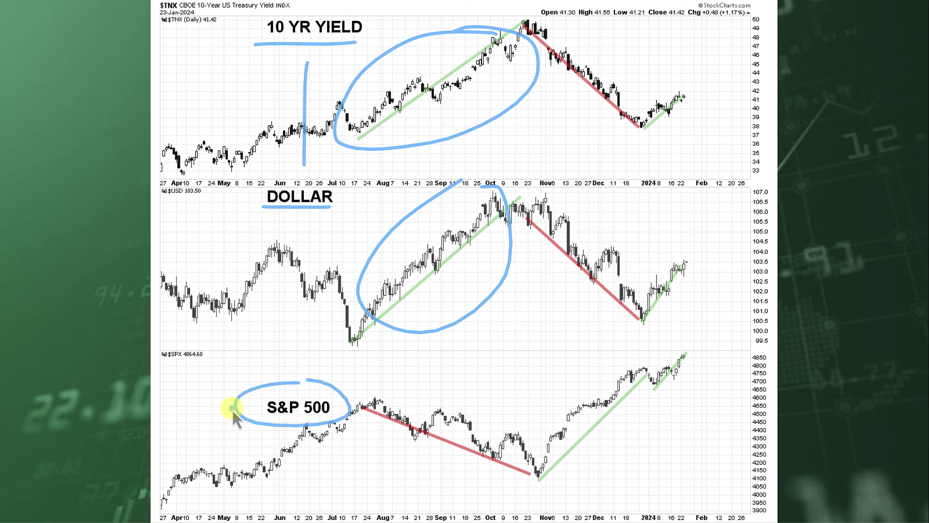
left_click_drag(365, 406, 526, 480)
key("e")
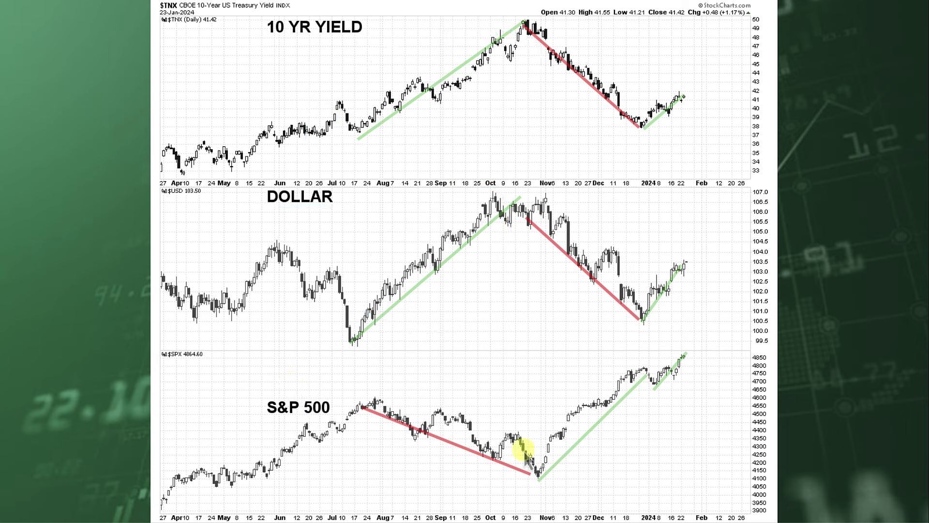
- Mark the November to December declines in the yield and dollar with the matching S&P 500 rise, and clear the markup
left_click_drag(602, 28, 589, 274)
mouse_move(591, 432)
left_mouse_down()
mouse_move(550, 433)
mouse_move(611, 363)
left_mouse_up()
key("e")
- Mark the January 2024 rises in the 10-year yield, the dollar and the S&P 500
mouse_move(698, 85)
left_mouse_down()
mouse_move(629, 93)
mouse_move(637, 125)
mouse_move(654, 140)
mouse_move(668, 80)
mouse_move(698, 86)
left_mouse_up()
key("Escape")
mouse_move(628, 299)
left_mouse_down()
mouse_move(643, 265)
mouse_move(634, 317)
mouse_move(680, 321)
mouse_move(698, 263)
left_mouse_up()
mouse_move(696, 351)
left_mouse_down()
mouse_move(655, 373)
mouse_move(696, 370)
left_mouse_up()
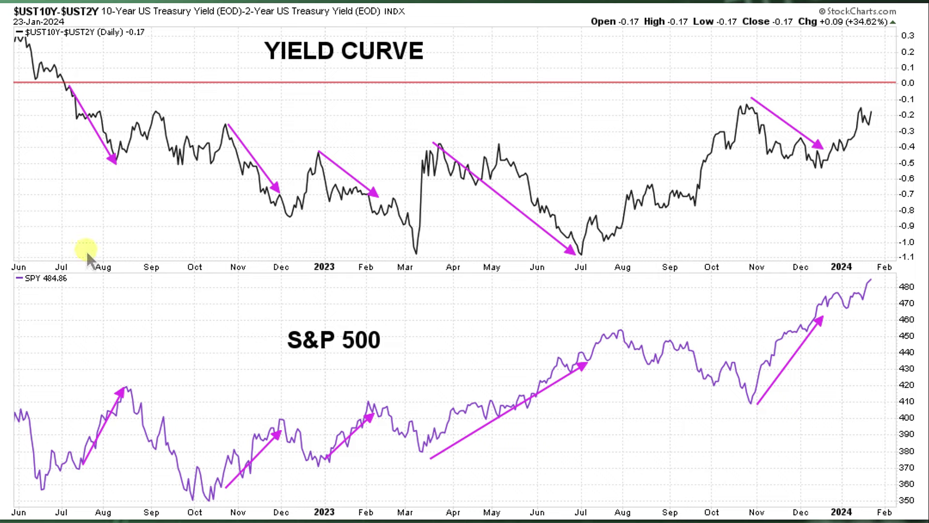
- Circle the YIELD CURVE title and the drop below 0.0, trace the summer 2022 decline, mark the S&P 500's rise, and clear the markup
mouse_move(418, 30)
left_mouse_down()
mouse_move(425, 37)
mouse_move(248, 33)
mouse_move(415, 42)
mouse_move(356, 33)
left_mouse_up()
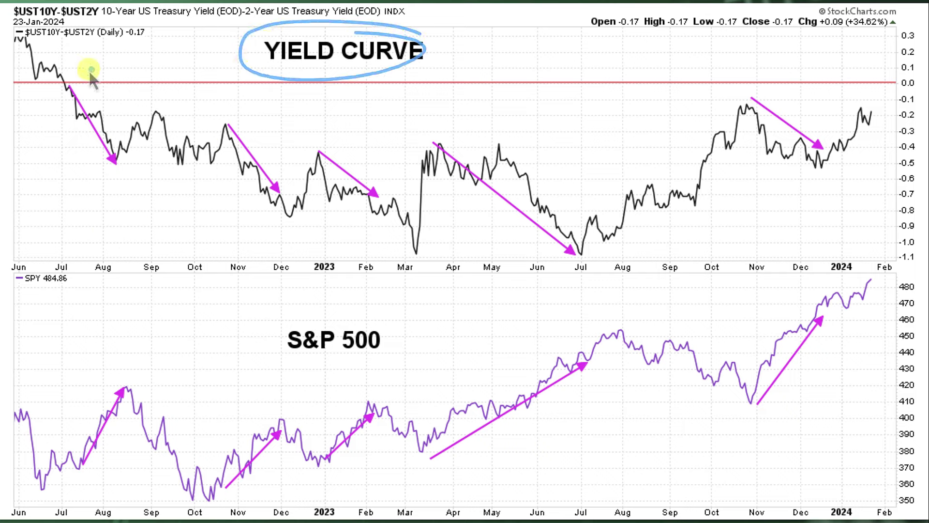
mouse_move(82, 70)
left_mouse_down()
mouse_move(73, 80)
mouse_move(115, 183)
left_mouse_up()
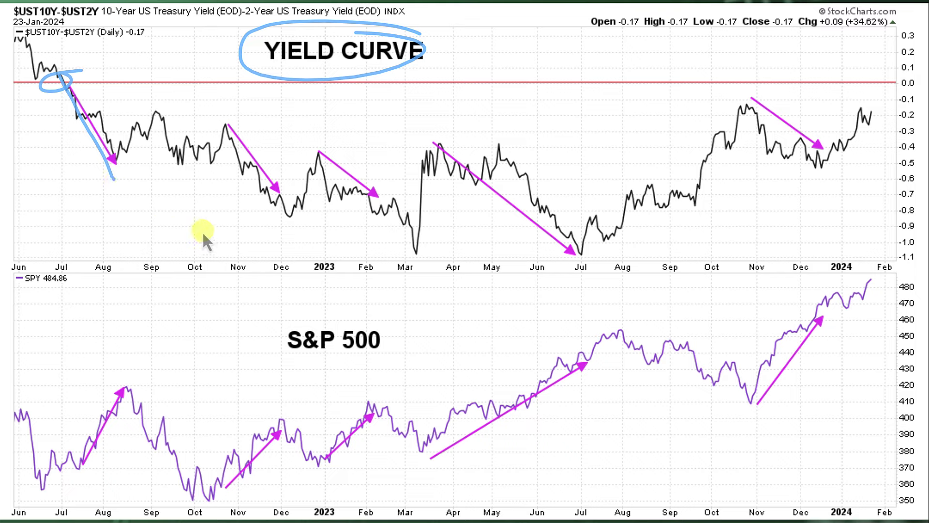
key("Escape")
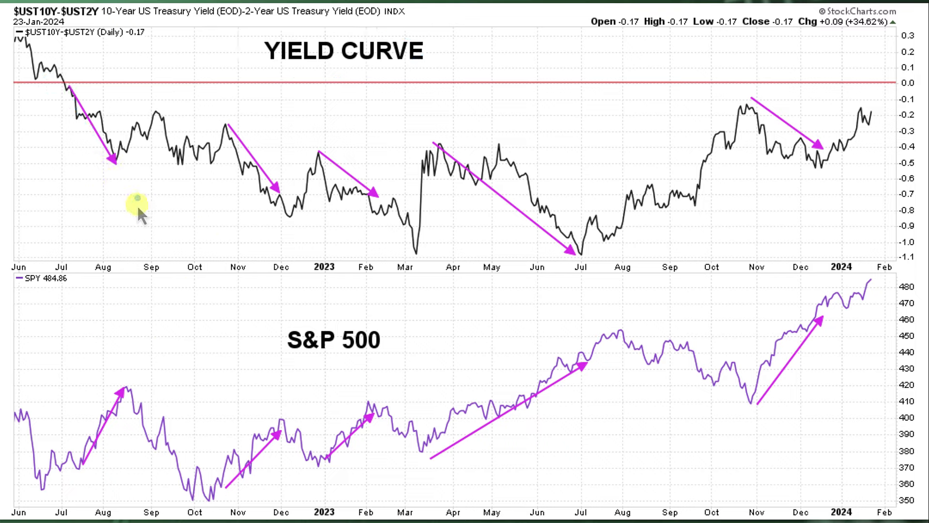
mouse_move(167, 367)
left_mouse_down()
mouse_move(71, 410)
mouse_move(60, 438)
mouse_move(116, 462)
mouse_move(129, 399)
left_mouse_up()
key("Escape")
- Trace the yield curve's three declines between October 2022 and July 2023 with the matching S&P 500 rises, and clear the markup
mouse_move(222, 121)
left_mouse_down()
mouse_move(242, 203)
mouse_move(288, 232)
left_mouse_up()
left_click_drag(230, 487, 288, 420)
left_click_drag(321, 180, 373, 256)
left_click_drag(316, 447, 356, 427)
left_click_drag(417, 193, 546, 268)
left_click_drag(488, 422, 581, 336)
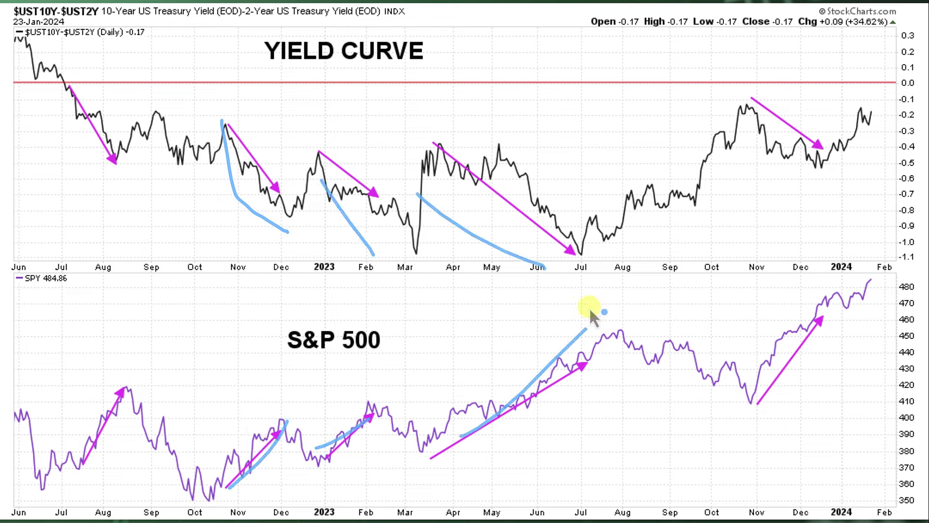
key("Escape")
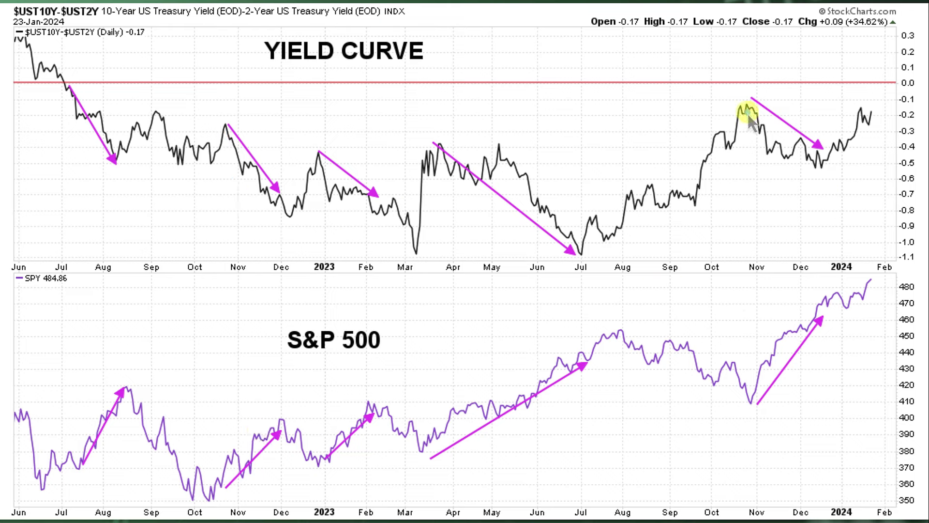
- Trace the yield curve's late 2023 decline and the matching S&P 500 rise, and clear the markup
left_click_drag(748, 113, 803, 142)
left_click_drag(770, 380, 835, 299)
key("Escape")
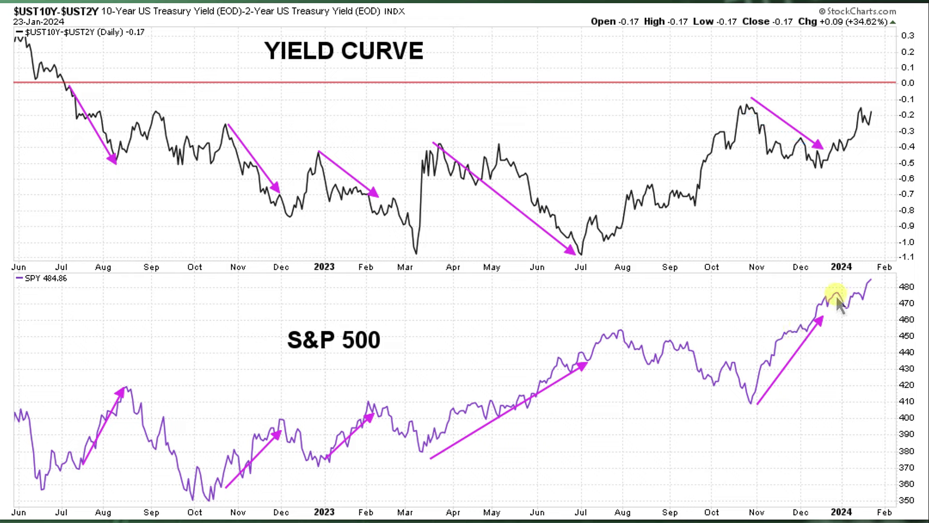
- Circle the yield curve's July to October 2023 rise and the S&P 500's decline over the same months, and clear the markup
mouse_move(733, 104)
left_mouse_down()
mouse_move(608, 173)
mouse_move(689, 236)
mouse_move(729, 119)
left_mouse_up()
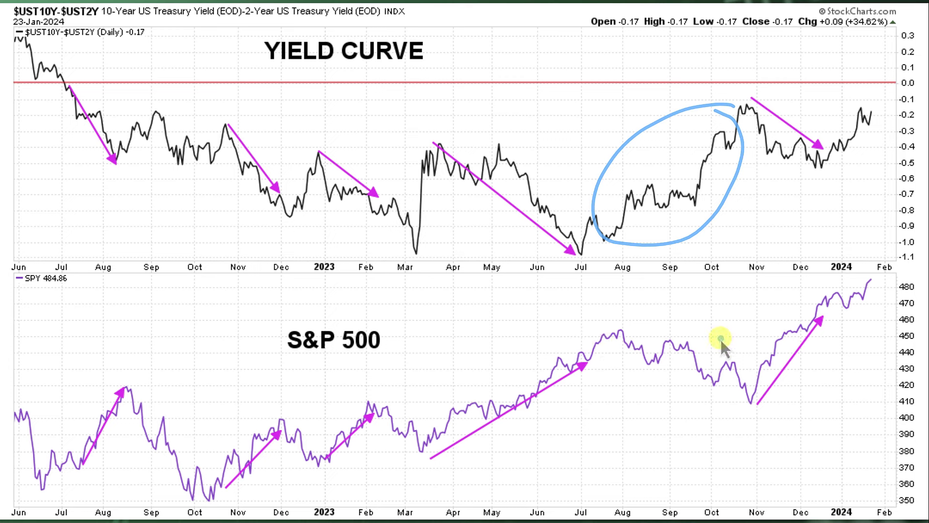
mouse_move(720, 337)
left_mouse_down()
mouse_move(599, 337)
mouse_move(739, 385)
left_mouse_up()
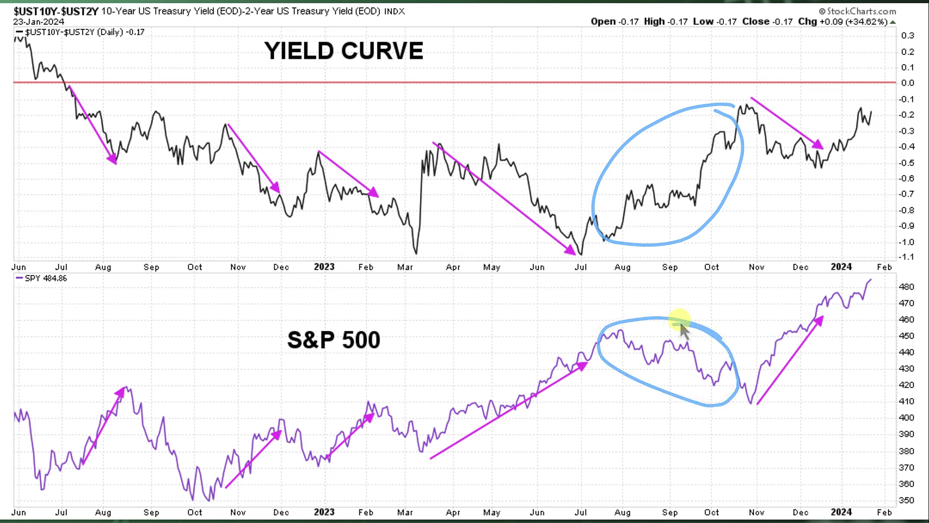
key("Escape")
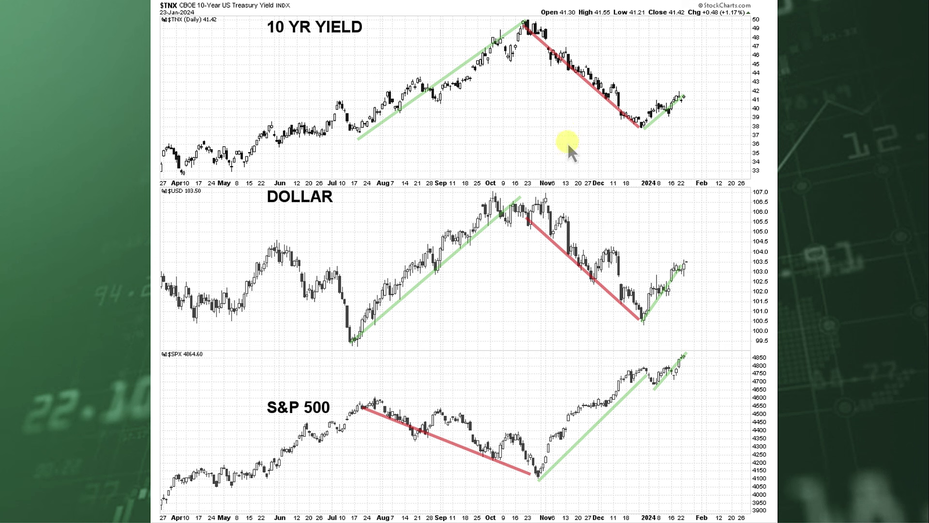
- Back on the 10-year yield slide, circle the July to October 2023 rises in the yield and the dollar, and clear the markup
left_click_drag(471, 37, 467, 50)
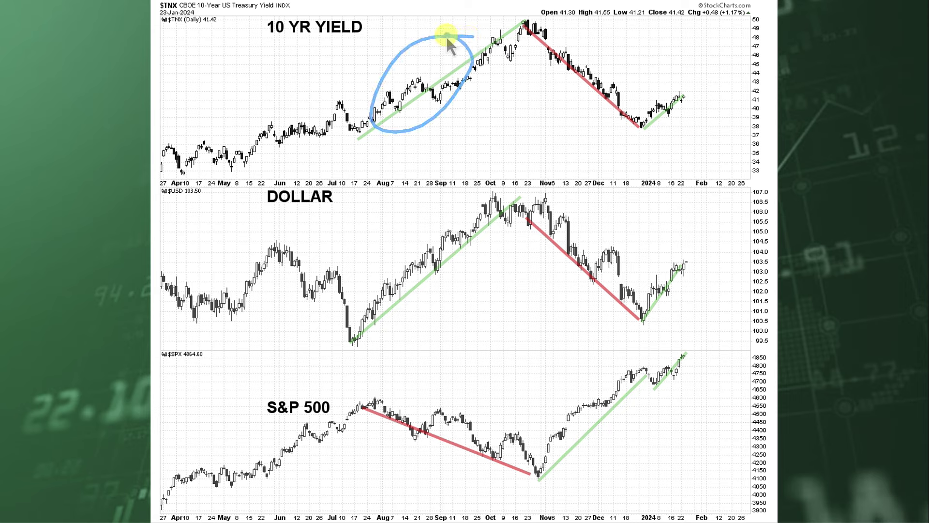
key("Escape")
left_click_drag(497, 30, 531, 29)
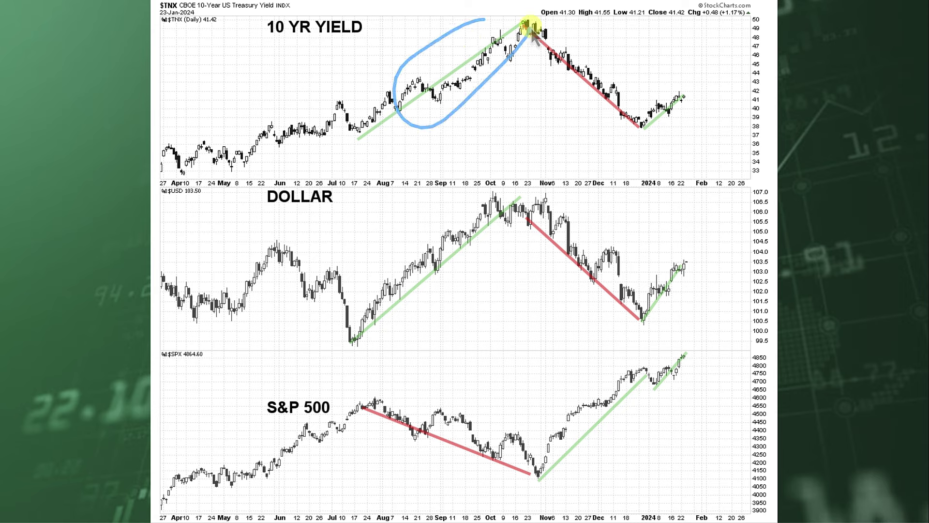
left_click_drag(497, 193, 446, 236)
key("Escape")
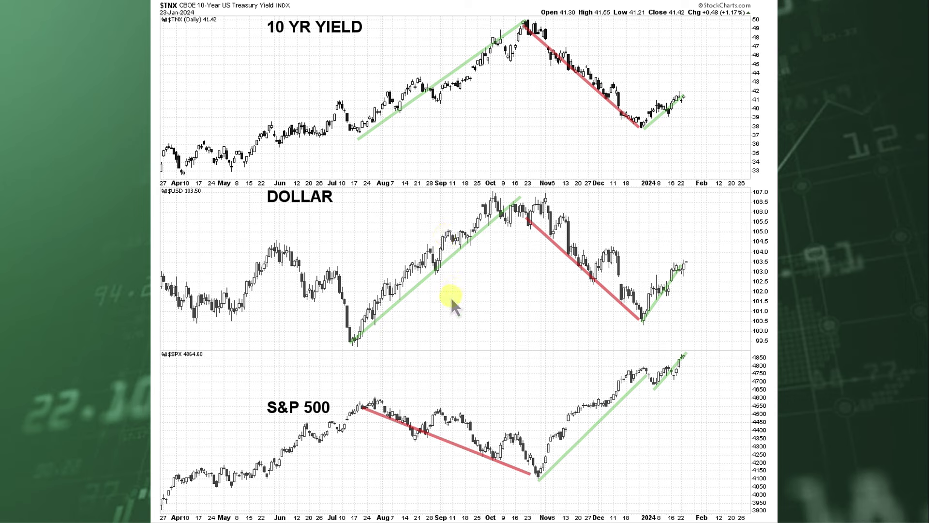
- Circle the S&P 500's July to October 2023 decline on the 10-year yield slide, clear the markup and advance to the yield curve slide
left_click_drag(522, 426, 525, 446)
key("Escape")
key("Right")
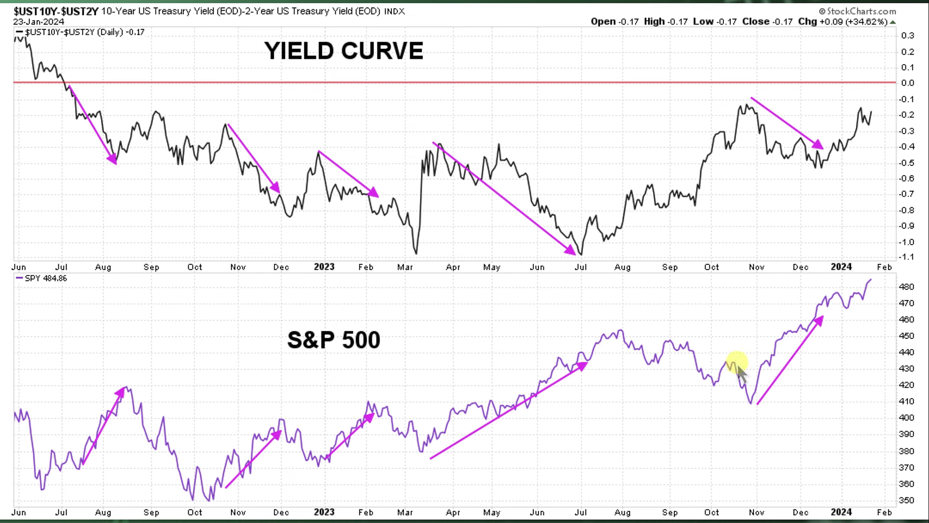
- Circle the S&P 500's August to October 2023 decline, trace the yield curve's rise over those months, and clear the markup
mouse_move(744, 354)
left_mouse_down()
mouse_move(598, 327)
mouse_move(727, 405)
mouse_move(633, 337)
mouse_move(745, 392)
mouse_move(729, 362)
left_mouse_up()
left_click_drag(592, 249, 715, 188)
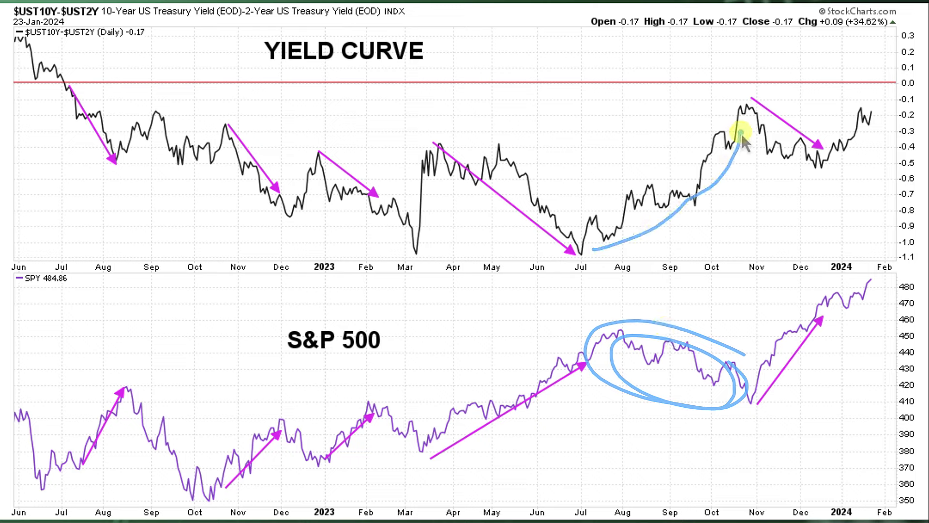
key("Escape")
- Trace the yield curve's decline and rebound since October 2023 with the S&P 500's rise, clear the markup, and mark the yield curve label
left_click_drag(743, 106, 813, 164)
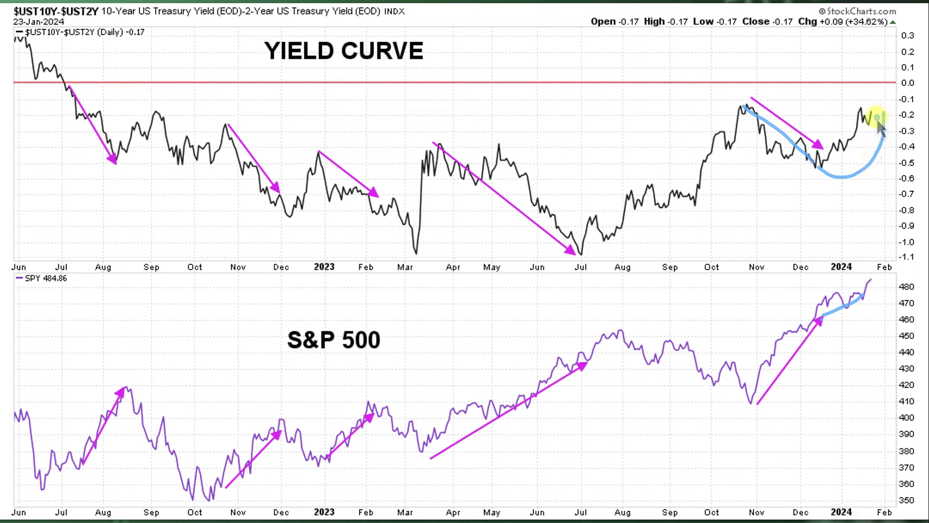
left_click_drag(876, 118, 889, 119)
key("e")
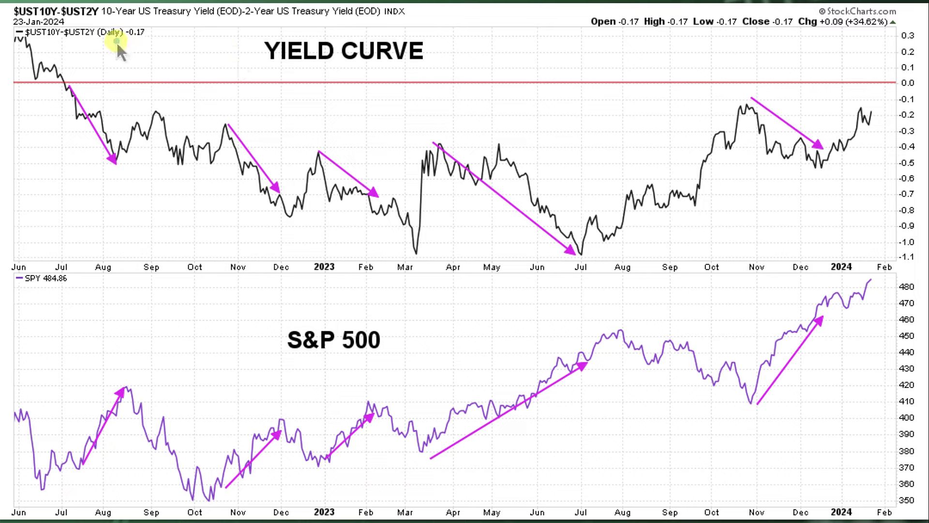
left_click_drag(153, 28, 121, 39)
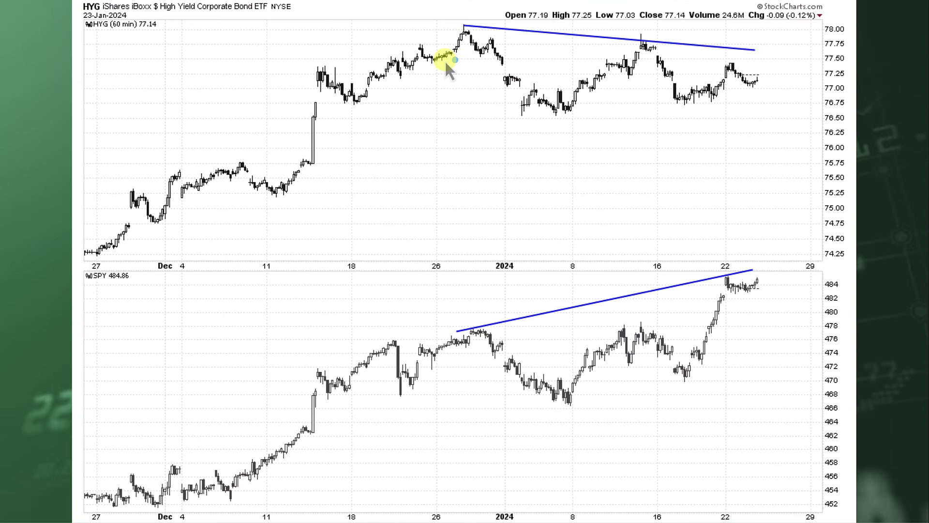
- On the HYG high-yield bond slide, mark the HYG label and points along the HYG and SPY price charts
mouse_move(153, 21)
left_mouse_down()
mouse_move(77, 34)
mouse_move(111, 36)
left_mouse_up()
left_click_drag(129, 246, 143, 257)
mouse_move(245, 237)
left_mouse_down()
mouse_move(245, 107)
mouse_move(268, 144)
left_mouse_up()
left_click_drag(132, 257, 153, 281)
left_click_drag(455, 336, 677, 299)
mouse_move(789, 55)
left_mouse_down()
mouse_move(489, 4)
mouse_move(762, 125)
left_mouse_up()
mouse_move(214, 57)
left_mouse_down()
mouse_move(100, 69)
mouse_move(124, 135)
left_mouse_up()
- Trace HYG's lower highs and SPY's higher highs since late December, circle both divergence areas, and clear the markup
left_click_drag(474, 35, 703, 53)
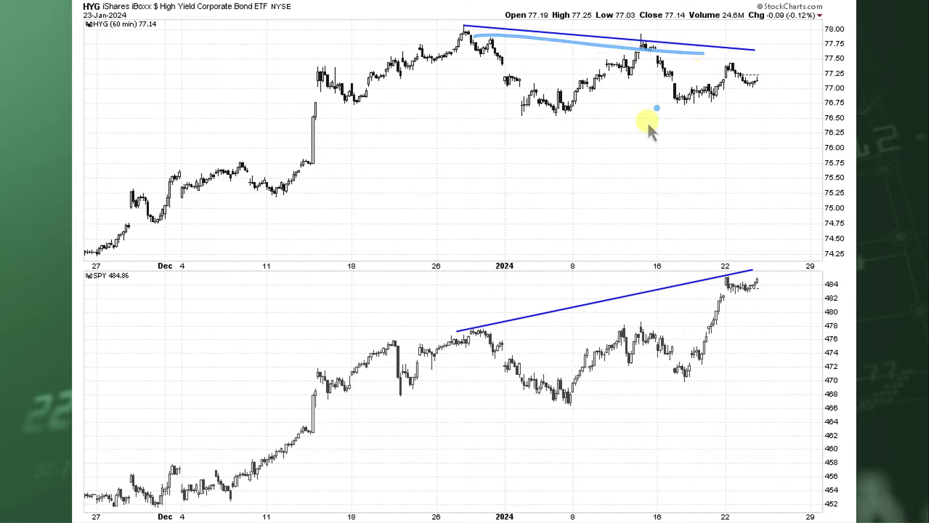
left_click_drag(431, 352, 742, 288)
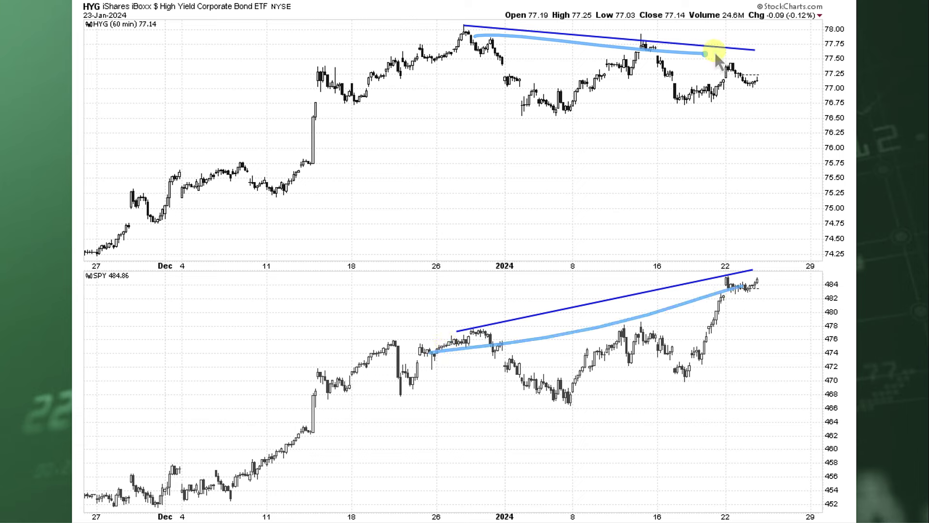
mouse_move(720, 28)
left_mouse_down()
mouse_move(510, 118)
mouse_move(530, 42)
left_mouse_up()
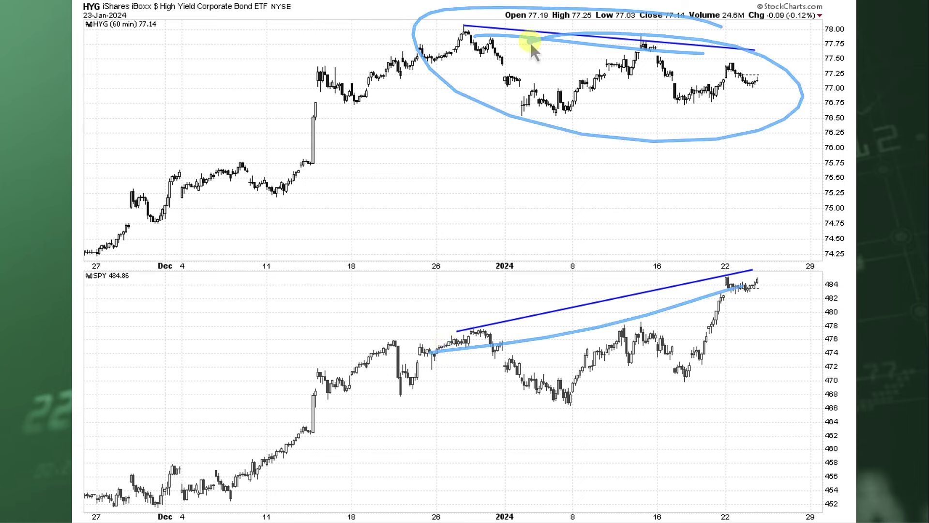
mouse_move(735, 271)
left_mouse_down()
mouse_move(487, 304)
mouse_move(648, 262)
left_mouse_up()
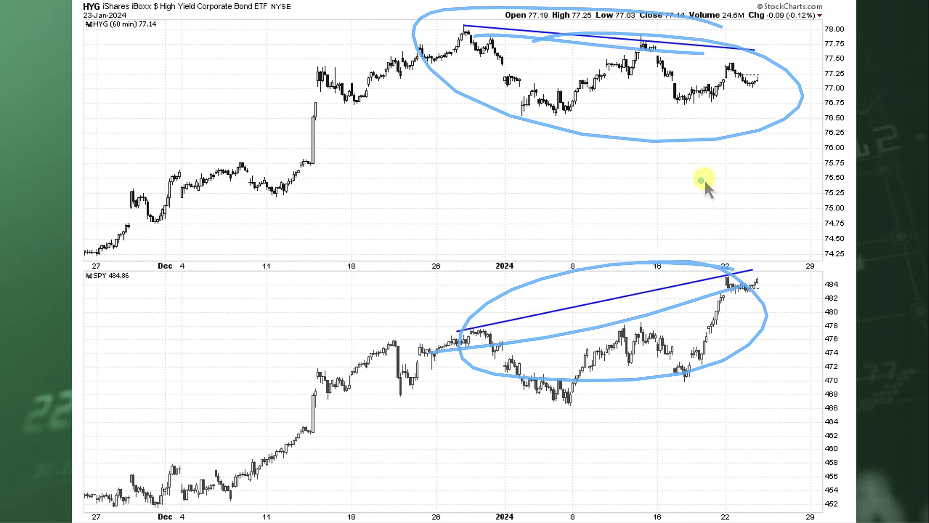
mouse_move(742, 254)
left_mouse_down()
mouse_move(638, 248)
mouse_move(649, 269)
left_mouse_up()
key("Escape")
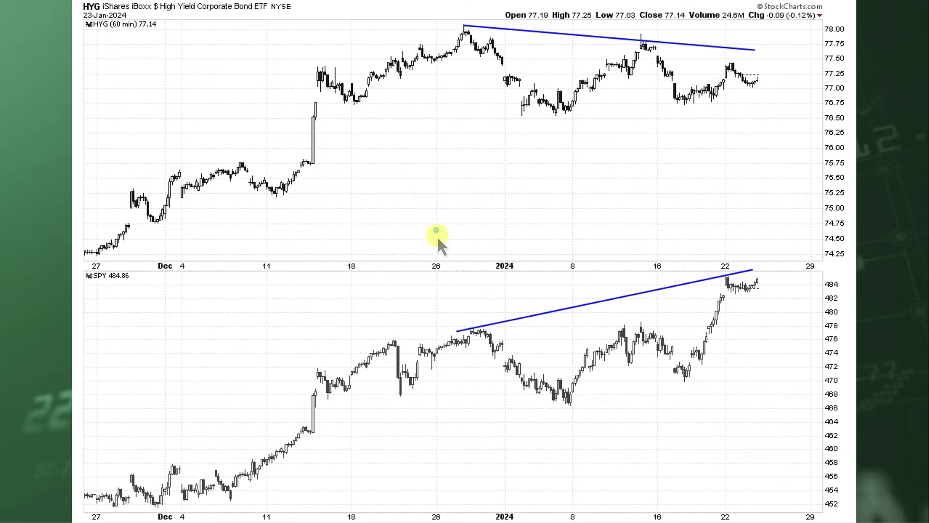
- Sketch a bullish divergence with a higher low under HYG and a lower low over SPY, mark both lows, and clear the markup
left_click_drag(437, 255, 489, 163)
left_click_drag(552, 217, 600, 133)
left_click_drag(542, 236, 581, 234)
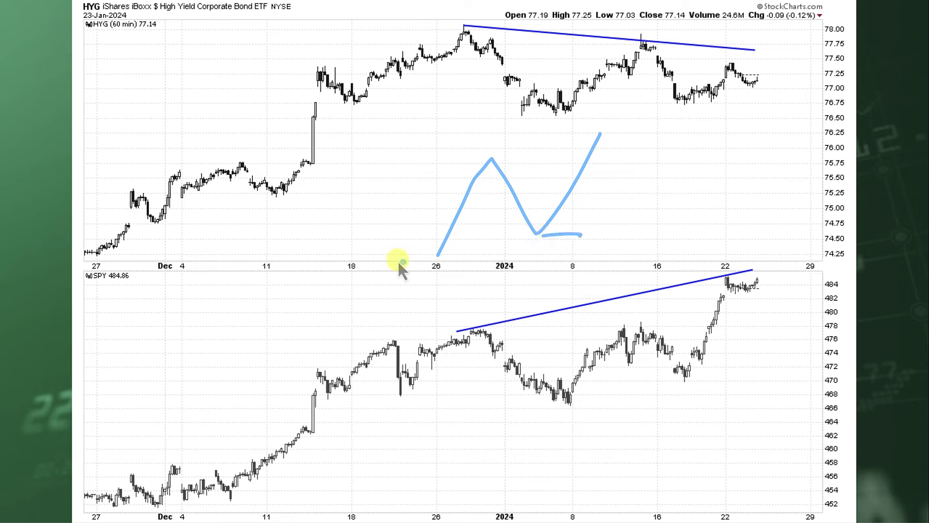
left_click_drag(398, 260, 461, 261)
mouse_move(446, 345)
left_mouse_down()
mouse_move(523, 295)
mouse_move(574, 428)
mouse_move(615, 434)
left_mouse_up()
left_click_drag(416, 346, 462, 350)
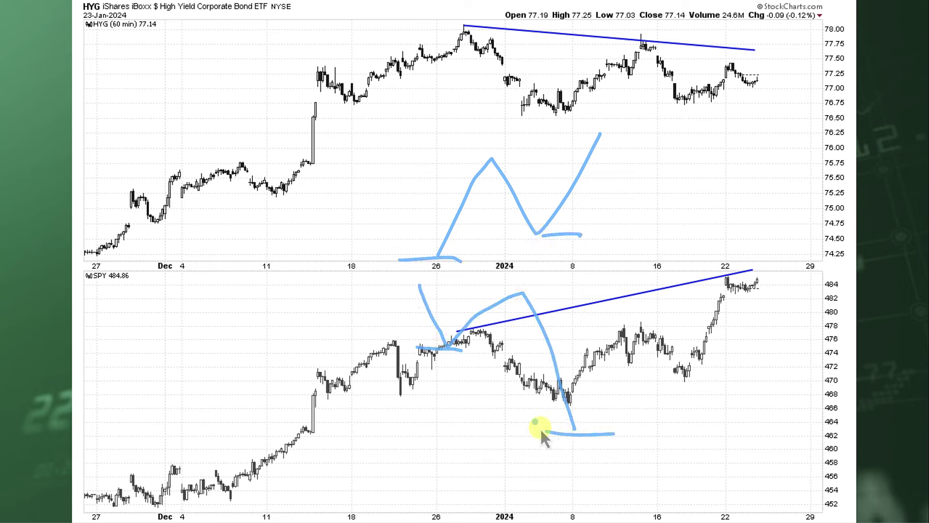
left_click_drag(571, 416, 608, 429)
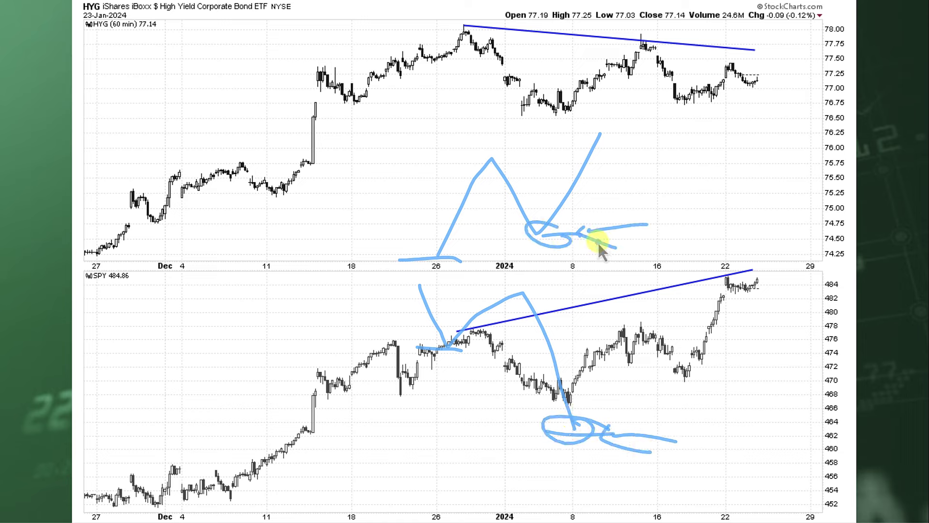
left_click_drag(536, 243, 620, 137)
key("Escape")
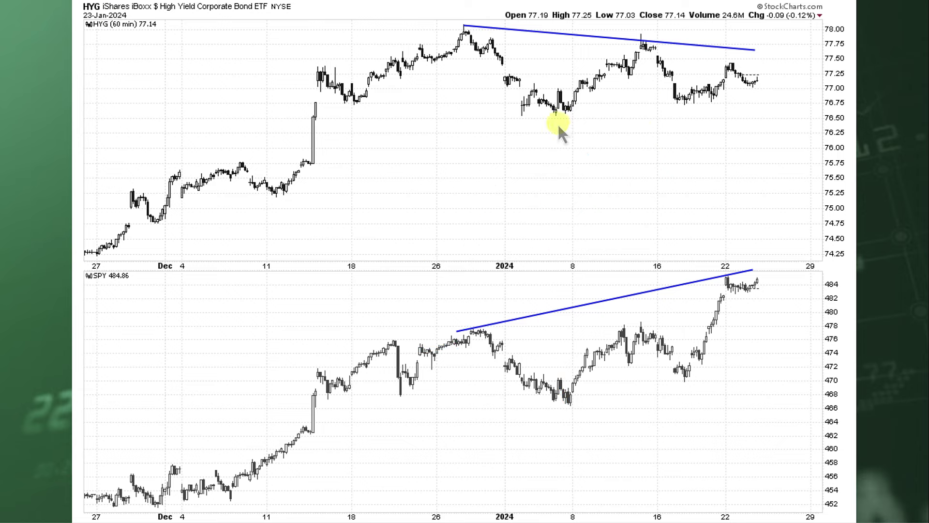
- Draw a rising support line under HYG's January lows, mark its late December and mid-January peaks, and circle the range between the trendlines
left_click(70, 10)
left_click_drag(499, 120, 757, 96)
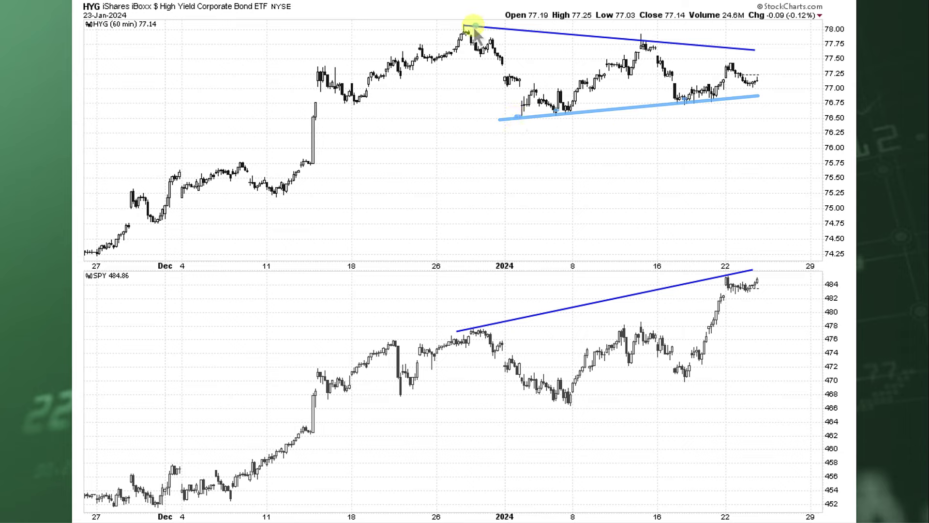
left_click_drag(467, 23, 465, 30)
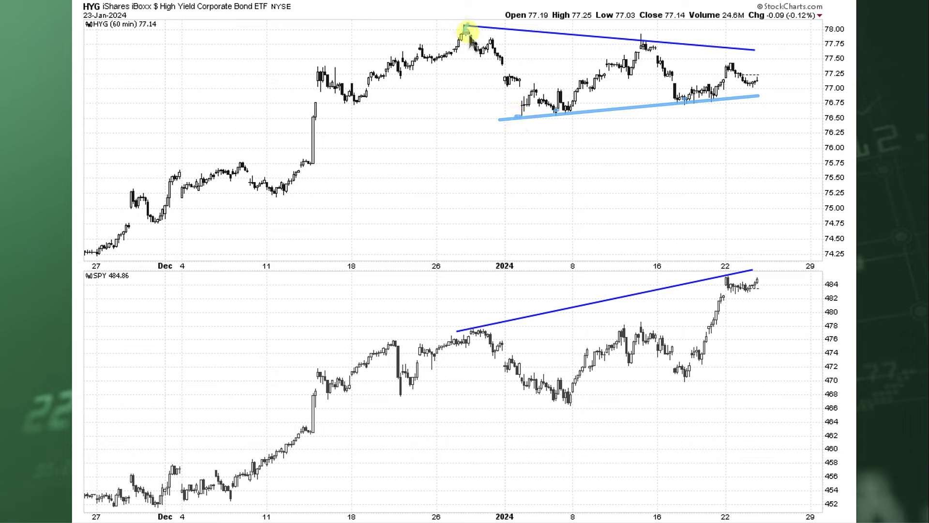
left_click(648, 39)
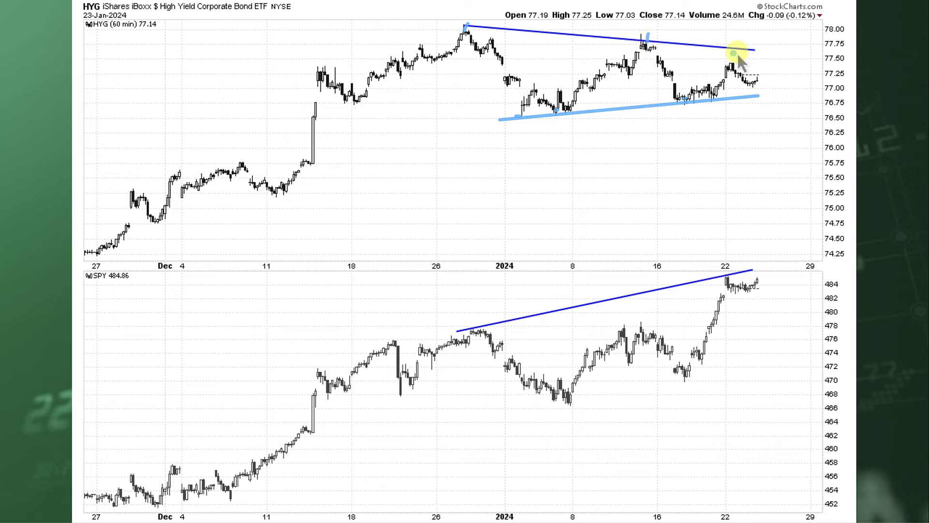
mouse_move(771, 41)
left_mouse_down()
mouse_move(571, 13)
mouse_move(468, 79)
mouse_move(757, 51)
left_mouse_up()
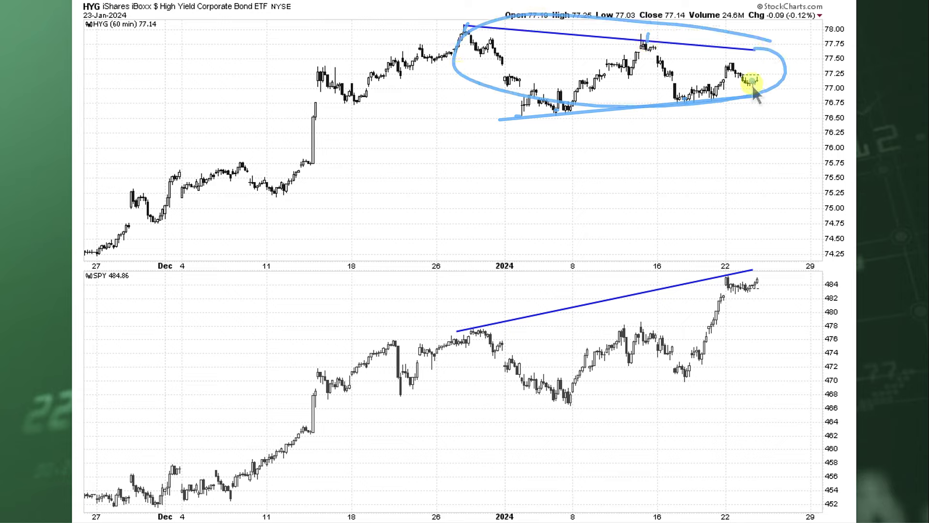
- Mark HYG's latest price, its prior rise and a possible drop, mark SPY's latest price, and clear the markup
left_click_drag(753, 82, 760, 77)
mouse_move(147, 214)
left_mouse_down()
mouse_move(224, 173)
mouse_move(407, 38)
left_mouse_up()
left_click_drag(753, 82, 782, 134)
mouse_move(779, 277)
left_mouse_down()
mouse_move(698, 274)
mouse_move(759, 292)
left_mouse_up()
key("Escape")
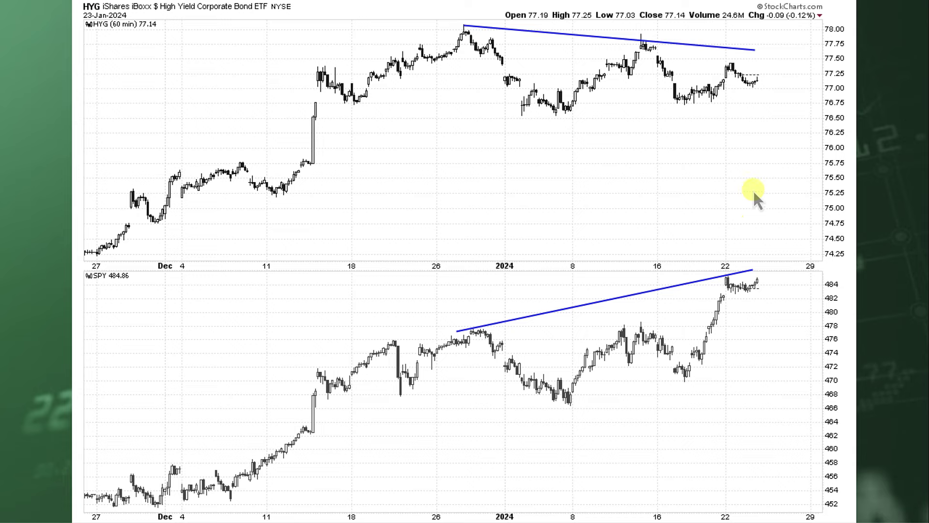
- Sketch a possible HYG move above its falling trendline followed by a pullback, mark the mid-January peak, and clear the markup
left_click_drag(755, 62, 758, 49)
left_click_drag(629, 39, 675, 43)
left_click_drag(770, 46, 801, 65)
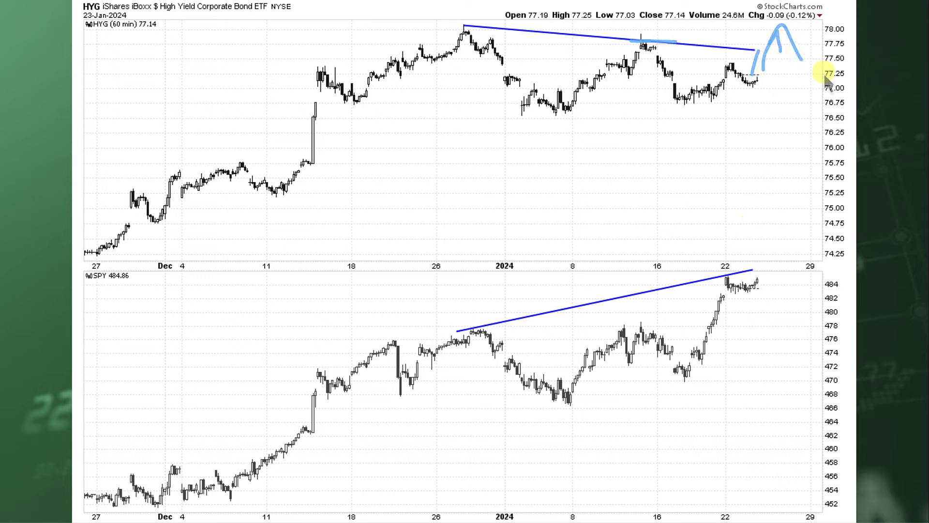
key("Escape")
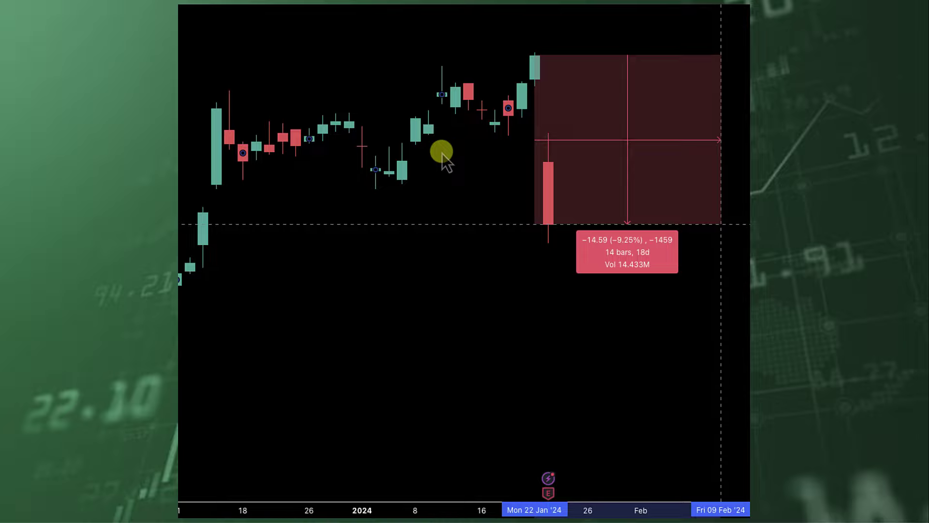
- On the dark candlestick slide, mark the latest gap-down red candle and the measured price drop
mouse_move(601, 133)
left_mouse_down()
mouse_move(484, 270)
mouse_move(547, 111)
left_mouse_up()
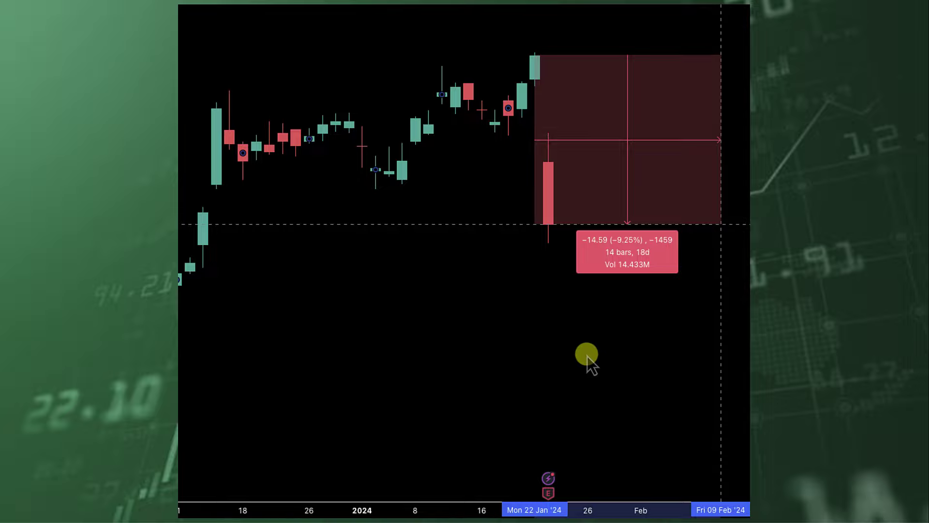
mouse_move(667, 300)
left_mouse_down()
mouse_move(603, 297)
mouse_move(623, 207)
left_mouse_up()
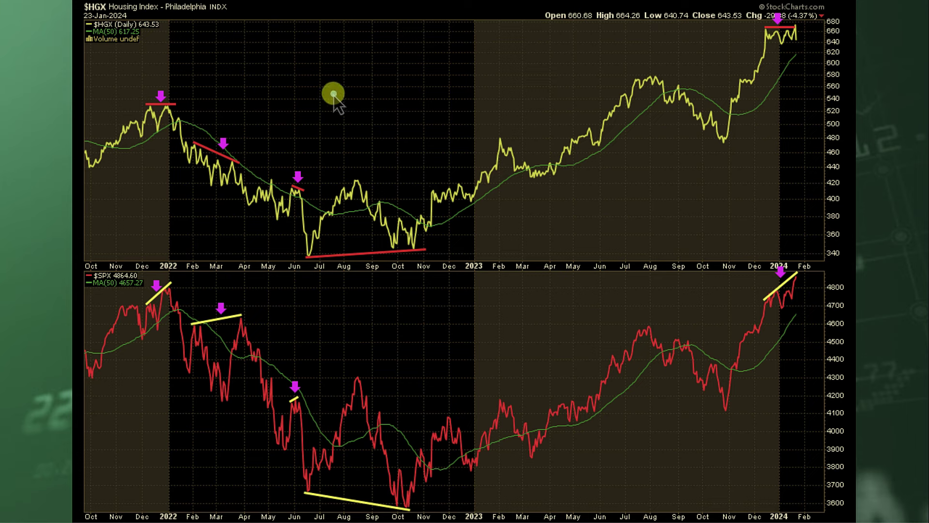
- On the Philadelphia Housing Index slide, mark the housing index chart and the S&P 500 chart, and clear the markup
mouse_move(328, 63)
left_mouse_down()
mouse_move(311, 89)
mouse_move(318, 77)
mouse_move(599, 124)
mouse_move(550, 137)
mouse_move(564, 117)
left_mouse_up()
mouse_move(281, 313)
left_mouse_down()
mouse_move(661, 211)
mouse_move(616, 224)
left_mouse_up()
key("Escape")
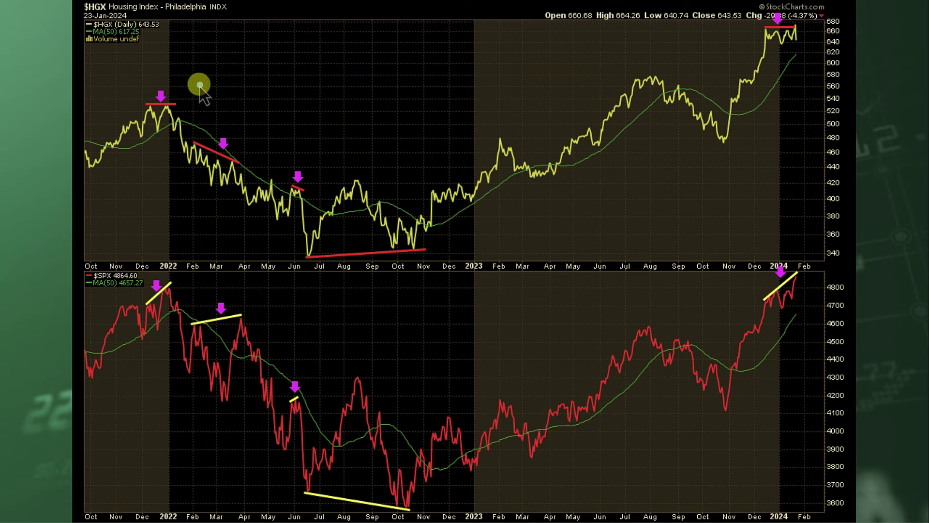
- Circle the early 2022 divergences on the housing and S&P 500 charts, trace the S&P 500's decline to June 2022, and clear the markup
mouse_move(200, 85)
left_mouse_down()
mouse_move(197, 93)
mouse_move(177, 90)
left_mouse_up()
mouse_move(159, 262)
left_mouse_down()
mouse_move(138, 312)
mouse_move(160, 264)
left_mouse_up()
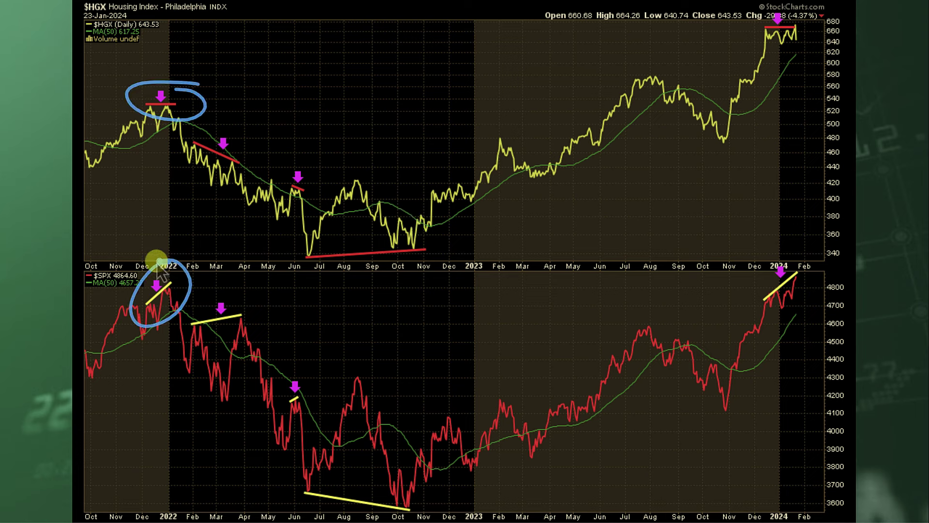
mouse_move(235, 130)
left_mouse_down()
mouse_move(239, 174)
mouse_move(237, 129)
left_mouse_up()
mouse_move(248, 305)
left_mouse_down()
mouse_move(274, 320)
mouse_move(246, 305)
left_mouse_up()
key("e")
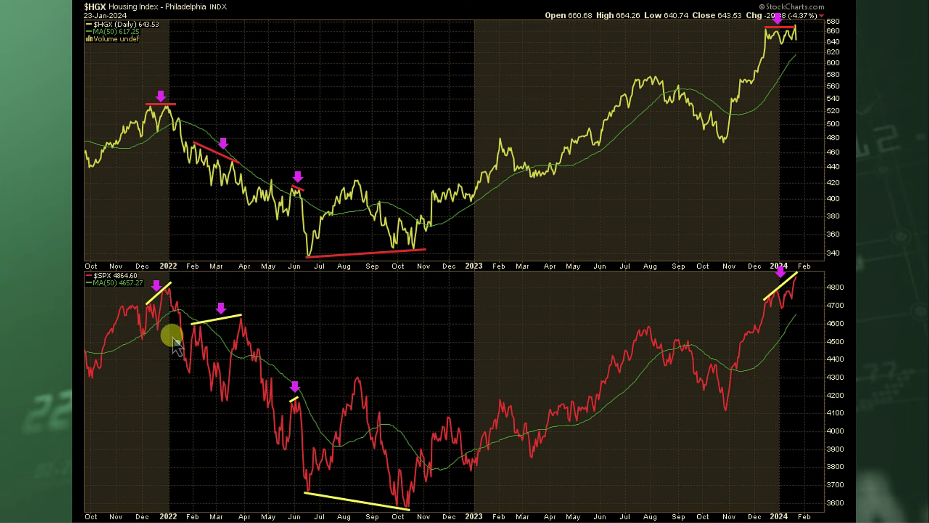
mouse_move(180, 292)
left_mouse_down()
mouse_move(290, 418)
mouse_move(318, 484)
left_mouse_up()
key("e")
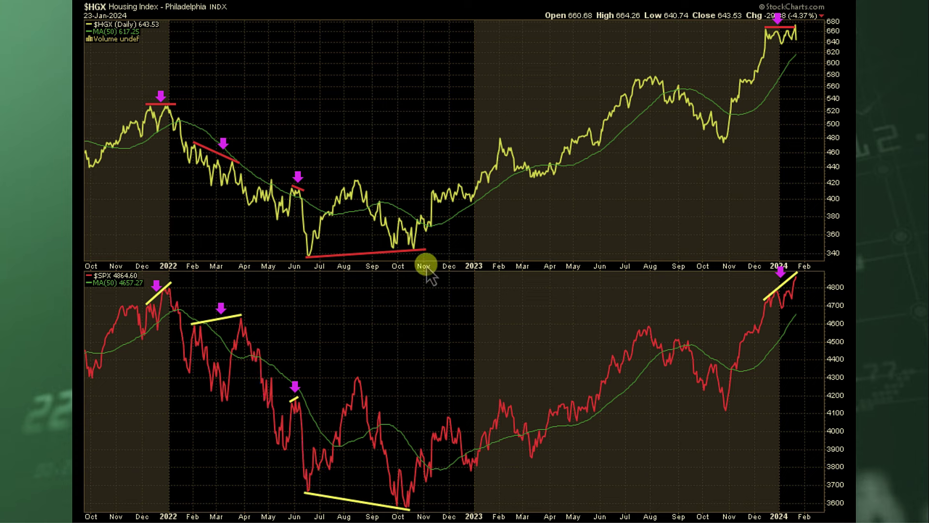
- Circle the October 2022 lows on the housing and S&P 500 charts, point arrows at them, and clear the markup
mouse_move(465, 349)
left_mouse_down()
mouse_move(431, 267)
mouse_move(443, 280)
left_mouse_up()
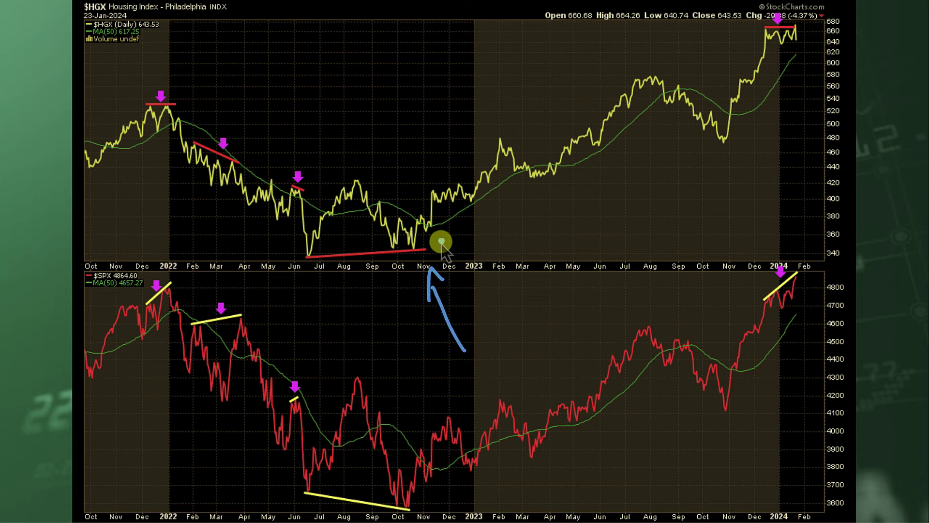
mouse_move(439, 242)
left_mouse_down()
mouse_move(394, 247)
mouse_move(427, 227)
left_mouse_up()
mouse_move(414, 486)
left_mouse_down()
mouse_move(399, 494)
mouse_move(420, 492)
left_mouse_up()
mouse_move(512, 481)
left_mouse_down()
mouse_move(456, 496)
mouse_move(485, 504)
left_mouse_up()
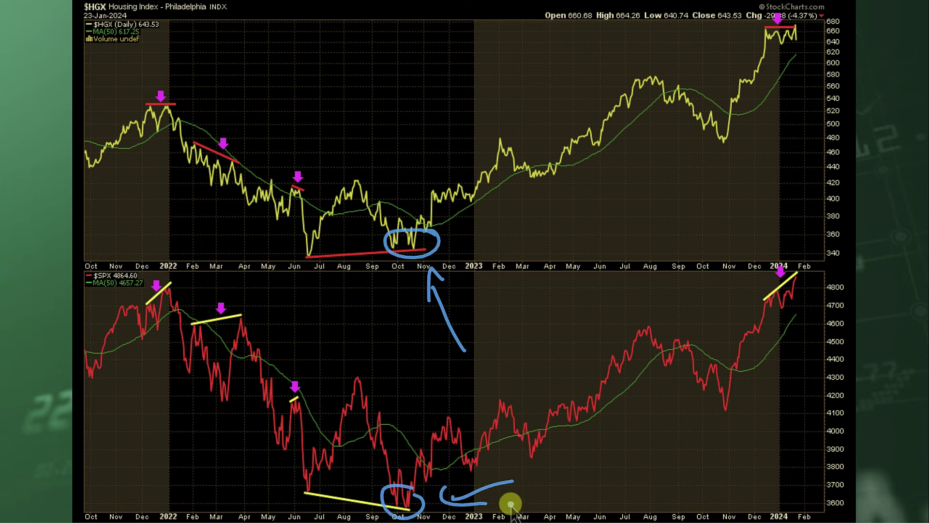
key("Escape")
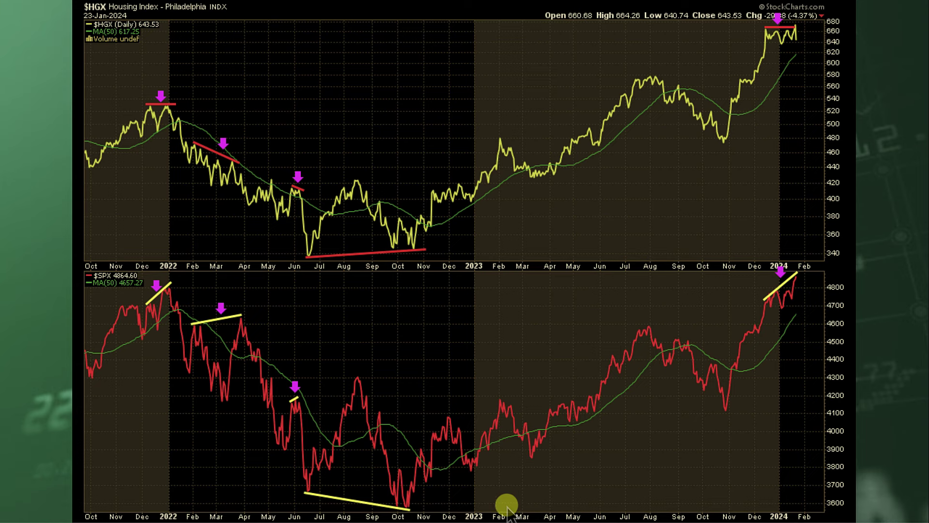
mouse_move(443, 333)
left_mouse_down()
mouse_move(409, 259)
mouse_move(429, 279)
left_mouse_up()
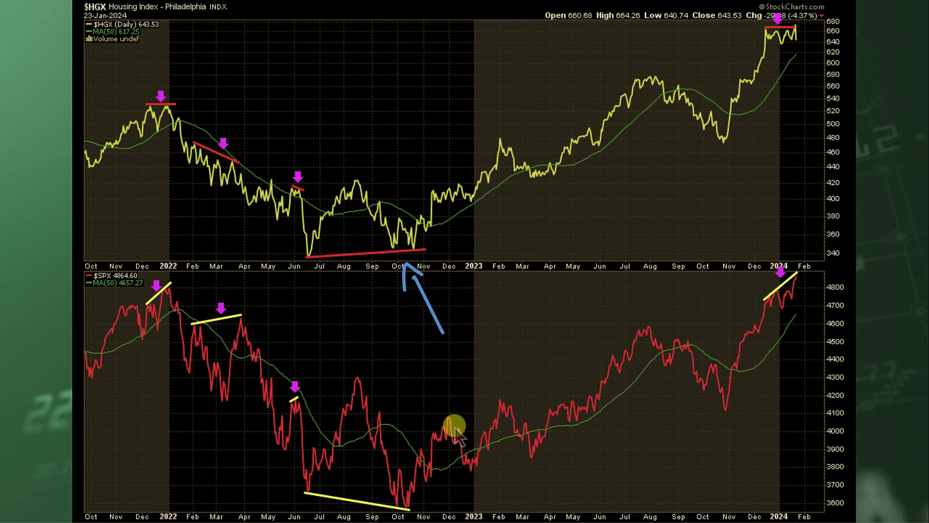
key("Escape")
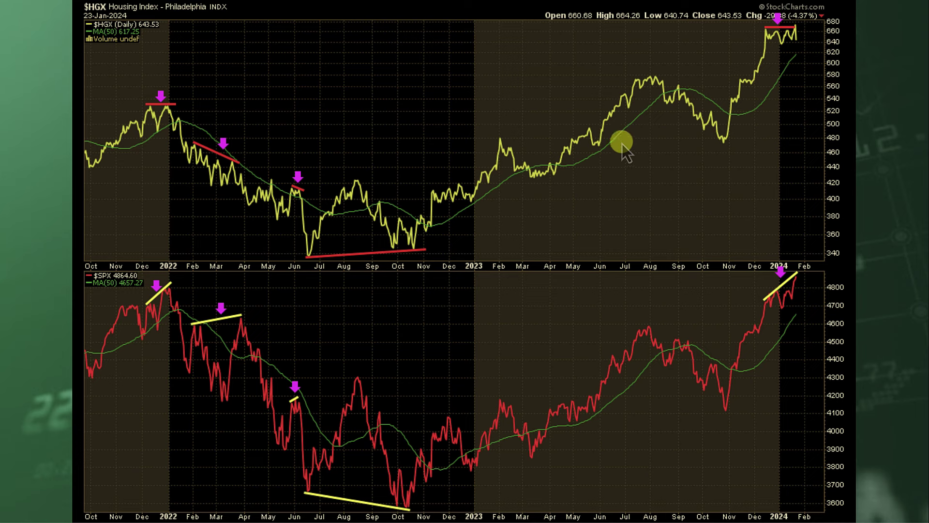
- Circle the housing index's flat highs and the S&P 500's higher highs from December 2023 to January 2024
mouse_move(807, 34)
left_mouse_down()
mouse_move(782, 13)
mouse_move(757, 46)
mouse_move(813, 19)
mouse_move(798, 22)
left_mouse_up()
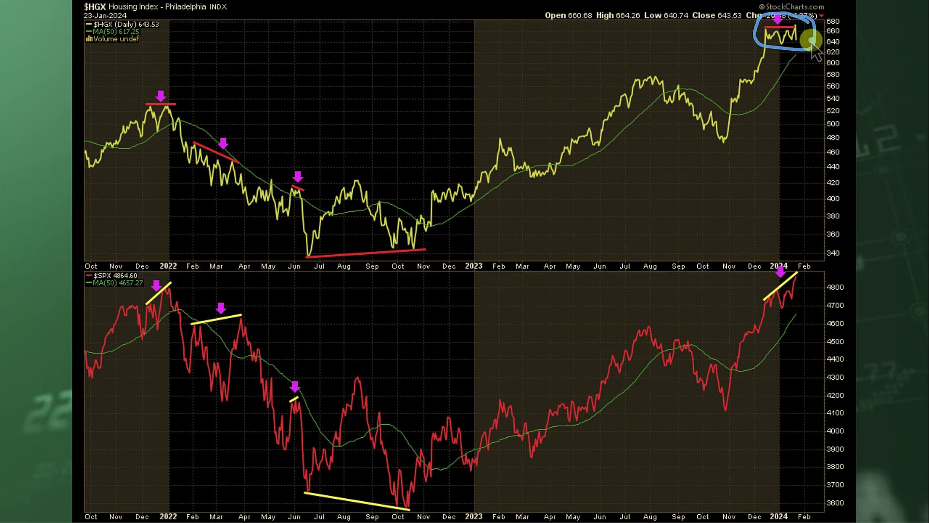
key("Escape")
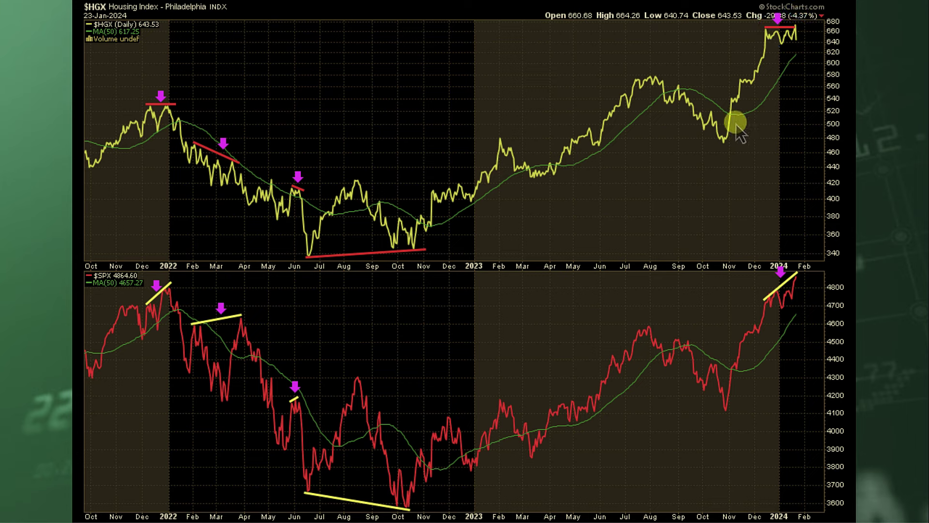
left_click_drag(735, 123, 789, 30)
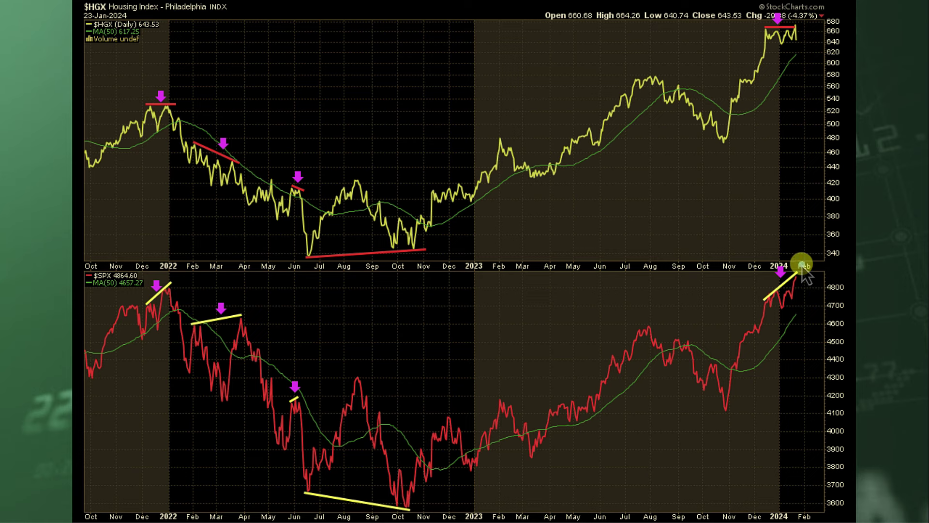
mouse_move(802, 266)
left_mouse_down()
mouse_move(779, 318)
mouse_move(774, 261)
left_mouse_up()
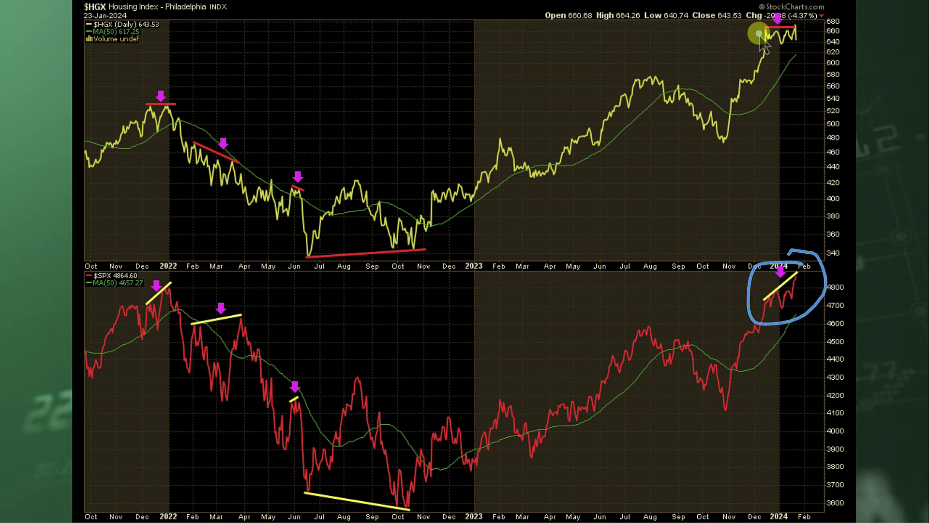
- Circle the housing index's and the S&P 500's latest highs around January 2024, and clear the markup
mouse_move(759, 34)
left_mouse_down()
mouse_move(803, 36)
mouse_move(808, 89)
left_mouse_up()
key("e")
key("e")
left_click_drag(811, 274, 750, 291)
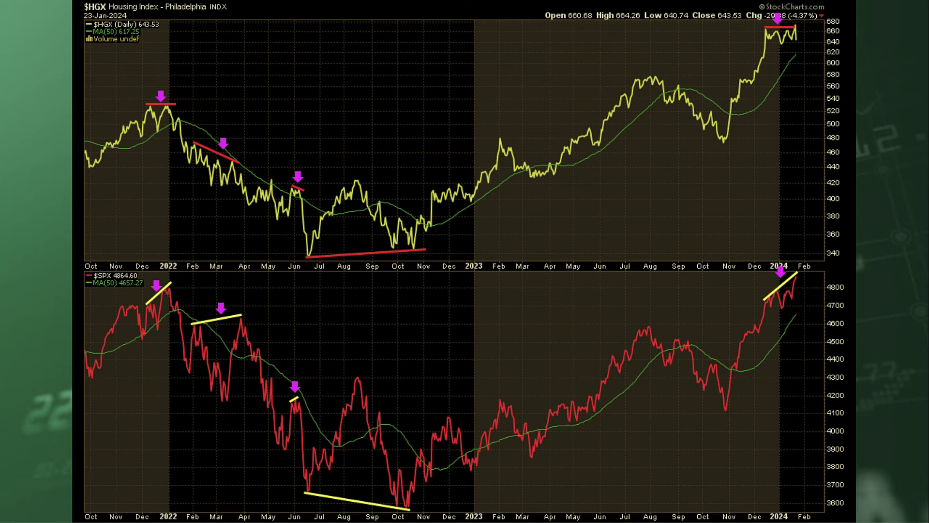
- Show the Value Line Geometric Index slide and mark its title, its lower January 2024 high and the S&P 500's higher high
key("Right")
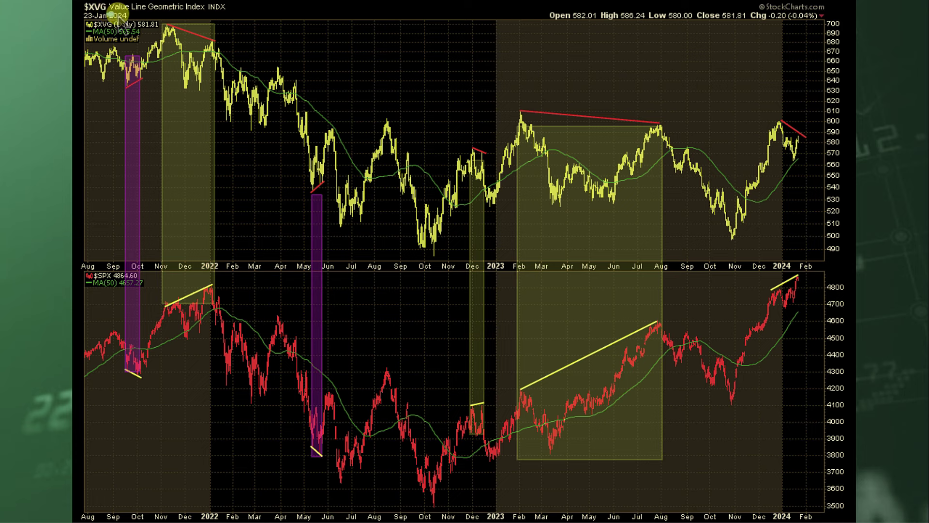
left_click_drag(105, 15, 273, 18)
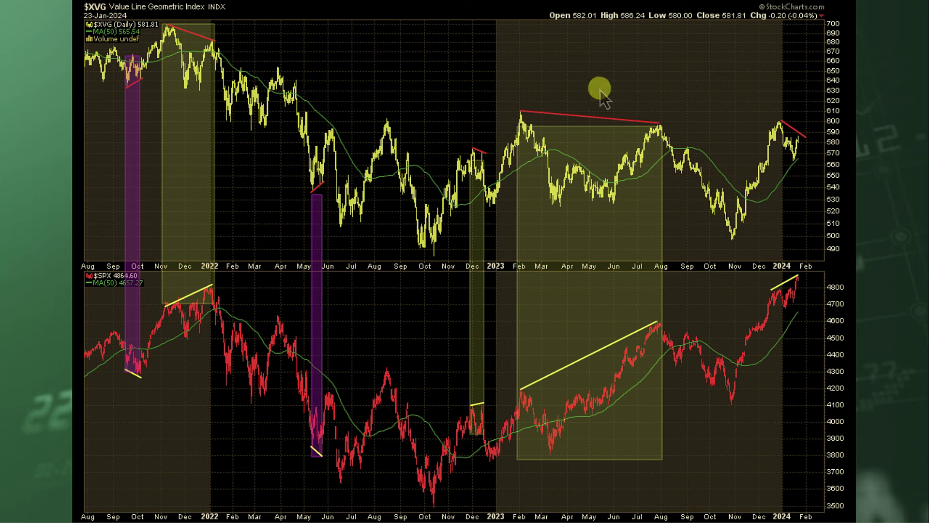
mouse_move(837, 116)
left_mouse_down()
mouse_move(775, 104)
mouse_move(813, 129)
mouse_move(806, 119)
left_mouse_up()
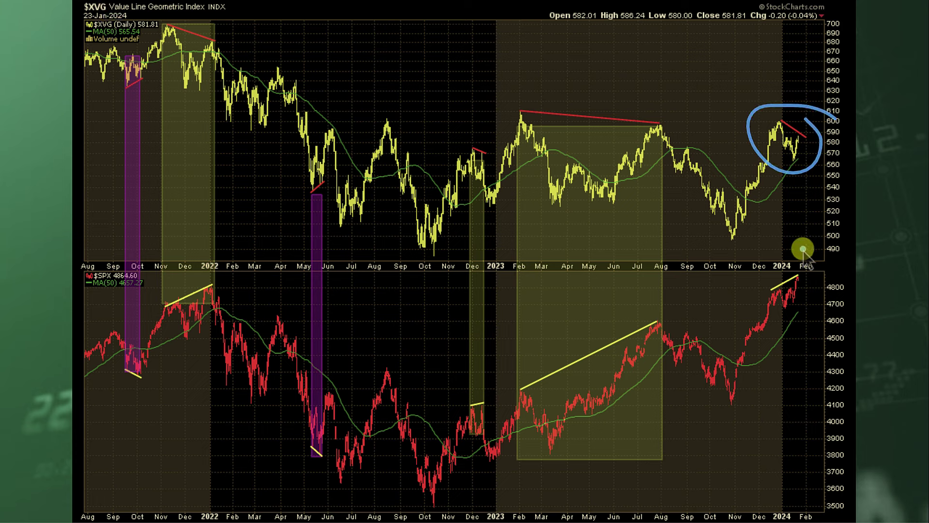
left_click_drag(803, 248, 796, 279)
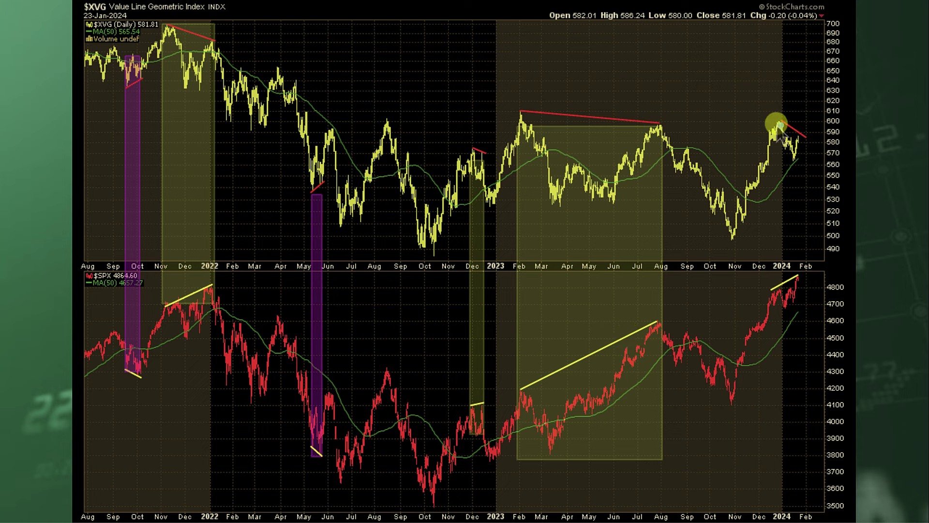
mouse_move(769, 124)
left_mouse_down()
mouse_move(792, 123)
mouse_move(779, 120)
left_mouse_up()
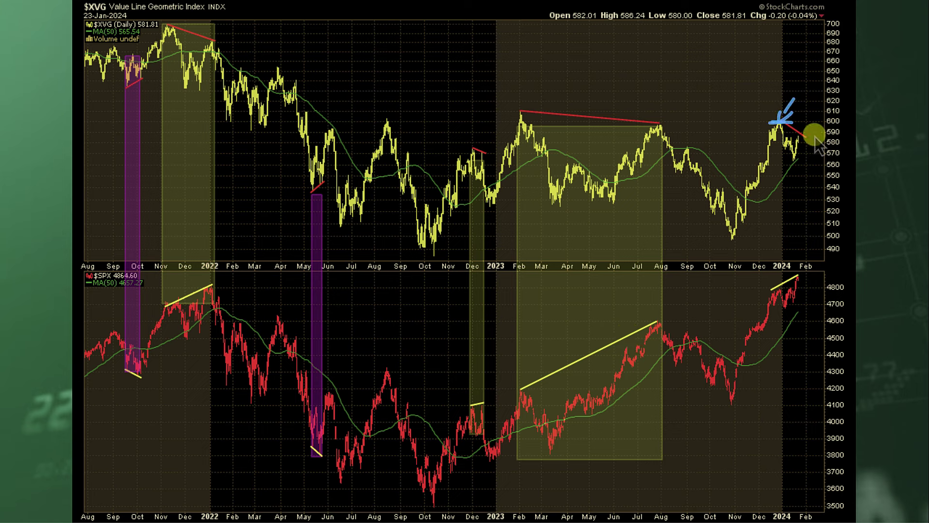
left_click_drag(817, 267, 797, 317)
- Show the Dow Jones Composite Average slide, mark the composite, industrials and utilities panels, and clear the markup
key("Right")
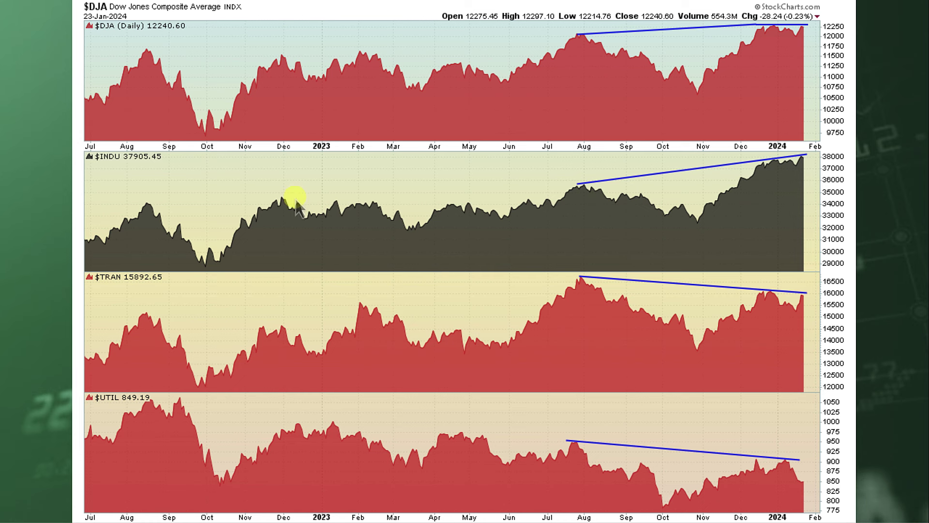
mouse_move(71, 37)
left_mouse_down()
mouse_move(214, 40)
mouse_move(151, 17)
mouse_move(68, 35)
left_mouse_up()
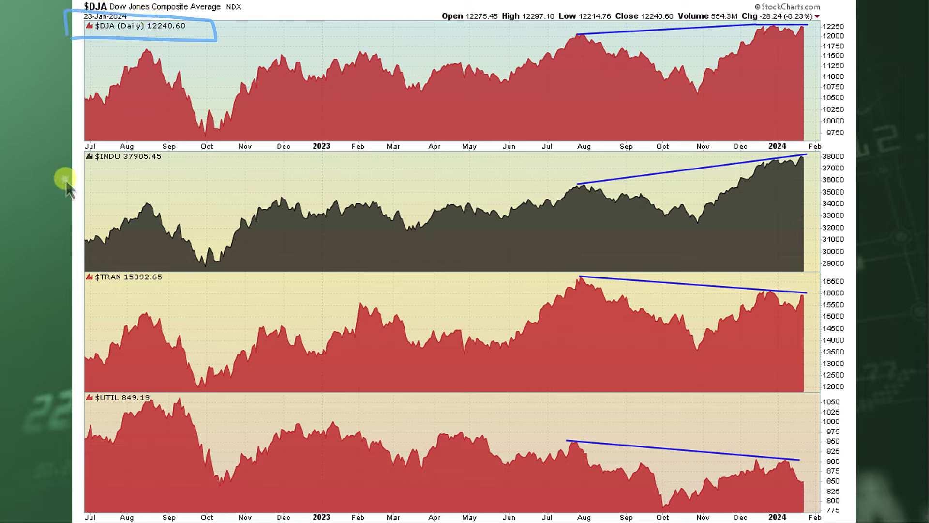
mouse_move(30, 203)
left_mouse_down()
mouse_move(59, 175)
mouse_move(64, 190)
left_mouse_up()
mouse_move(24, 426)
left_mouse_down()
mouse_move(58, 417)
mouse_move(49, 430)
left_mouse_up()
key("Escape")
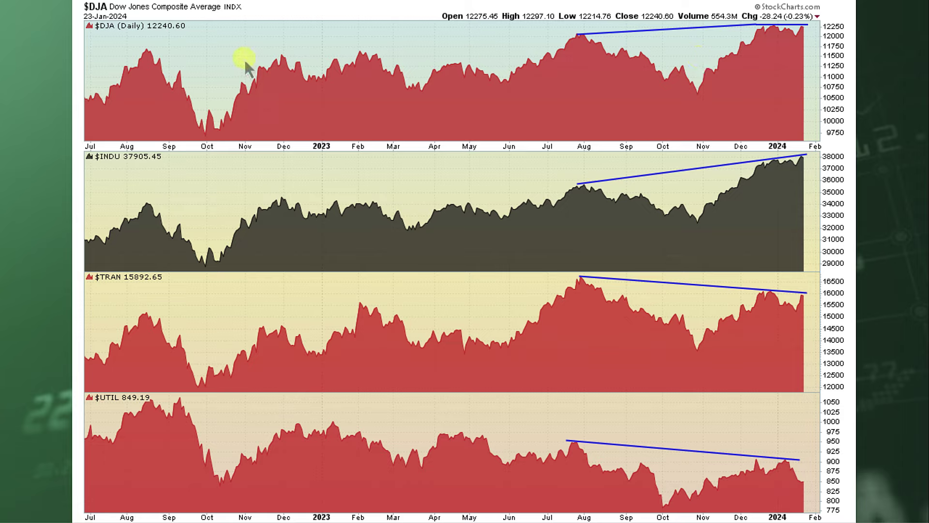
- Trace the trendlines between the summer 2023 and latest highs on the industrials, transports and utilities, mark the composite's label, and clear the markup
mouse_move(154, 144)
left_mouse_down()
mouse_move(83, 148)
mouse_move(153, 154)
left_mouse_up()
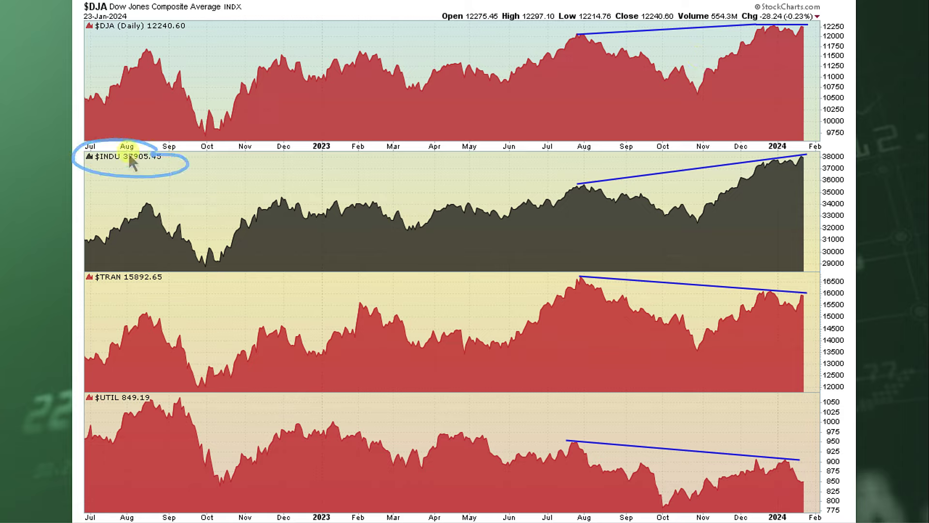
mouse_move(587, 182)
left_mouse_down()
mouse_move(560, 191)
mouse_move(564, 179)
mouse_move(670, 177)
mouse_move(803, 154)
left_mouse_up()
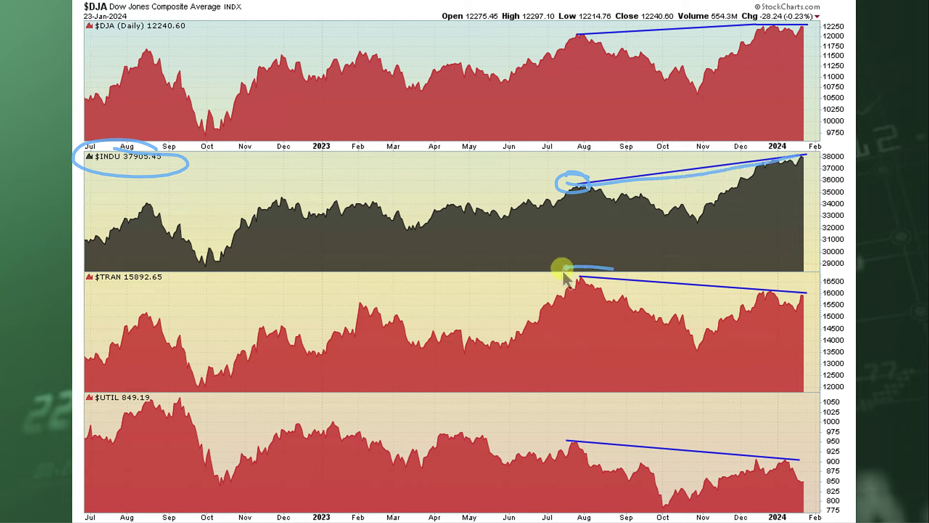
mouse_move(560, 265)
left_mouse_down()
mouse_move(591, 281)
mouse_move(794, 298)
left_mouse_up()
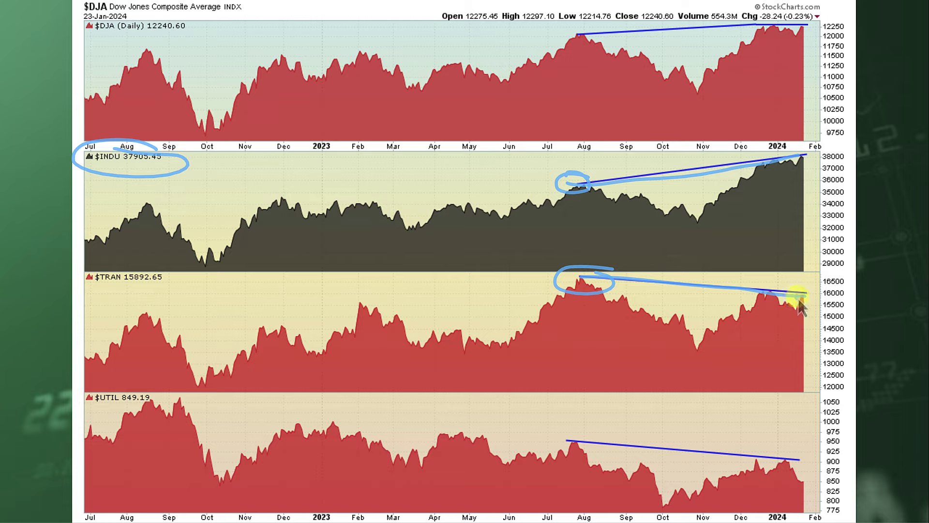
left_click_drag(599, 447, 799, 466)
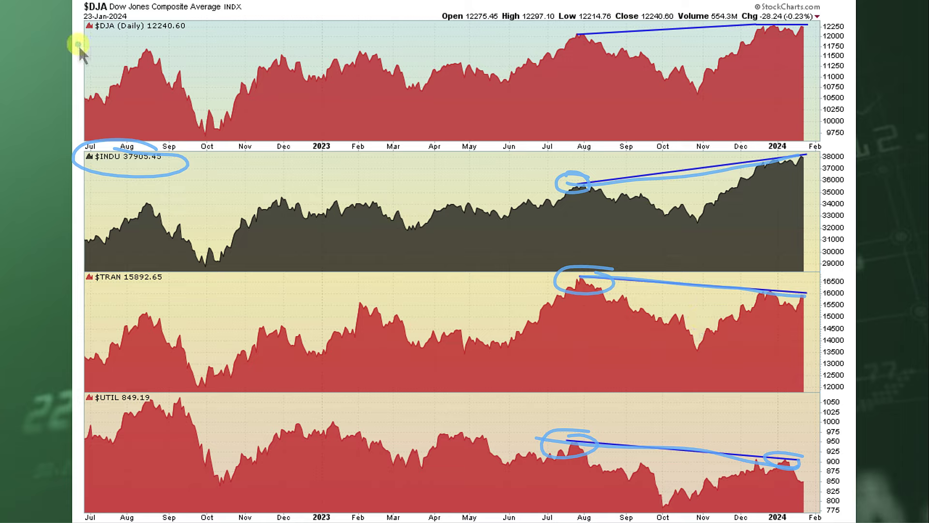
mouse_move(78, 44)
left_mouse_down()
mouse_move(145, 20)
mouse_move(75, 22)
mouse_move(77, 46)
left_mouse_up()
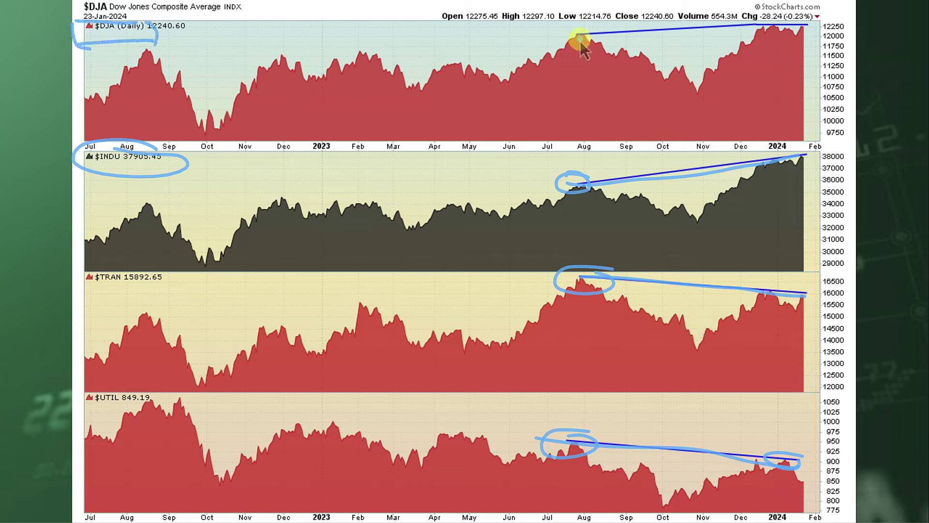
key("Escape")
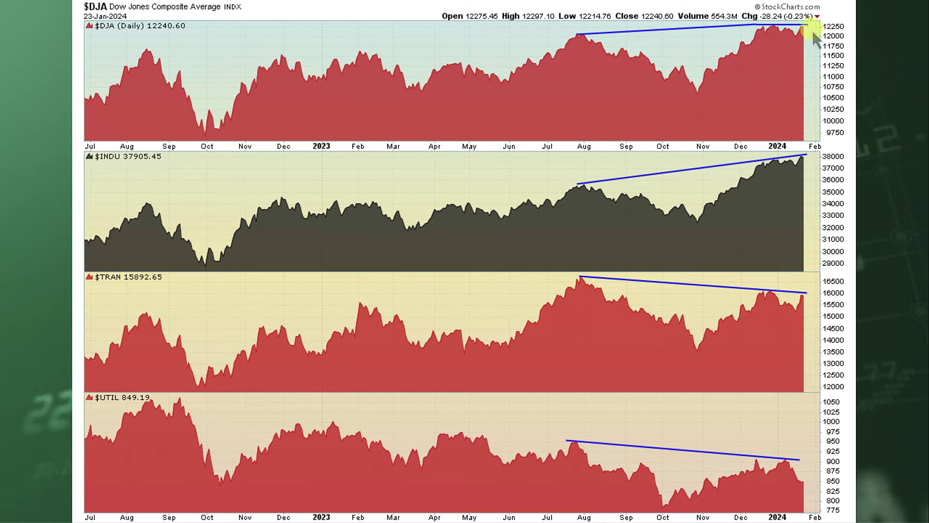
- Circle the latest highs on the Dow composite and industrials charts, mark the industrials' label, and clear the markup
mouse_move(811, 25)
left_mouse_down()
mouse_move(743, 25)
mouse_move(773, 39)
mouse_move(817, 27)
mouse_move(745, 28)
mouse_move(815, 24)
mouse_move(766, 22)
left_mouse_up()
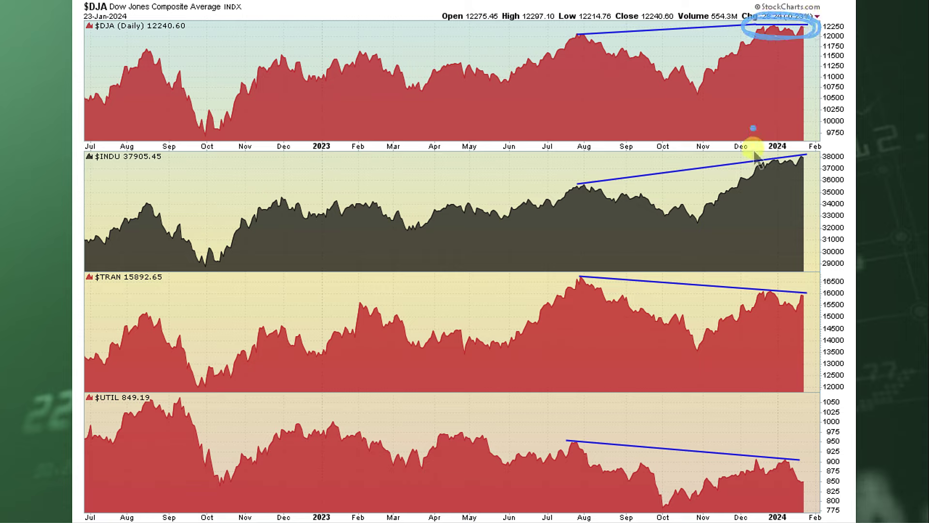
mouse_move(754, 151)
left_mouse_down()
mouse_move(818, 156)
mouse_move(747, 163)
mouse_move(818, 159)
mouse_move(755, 170)
mouse_move(800, 150)
mouse_move(776, 151)
left_mouse_up()
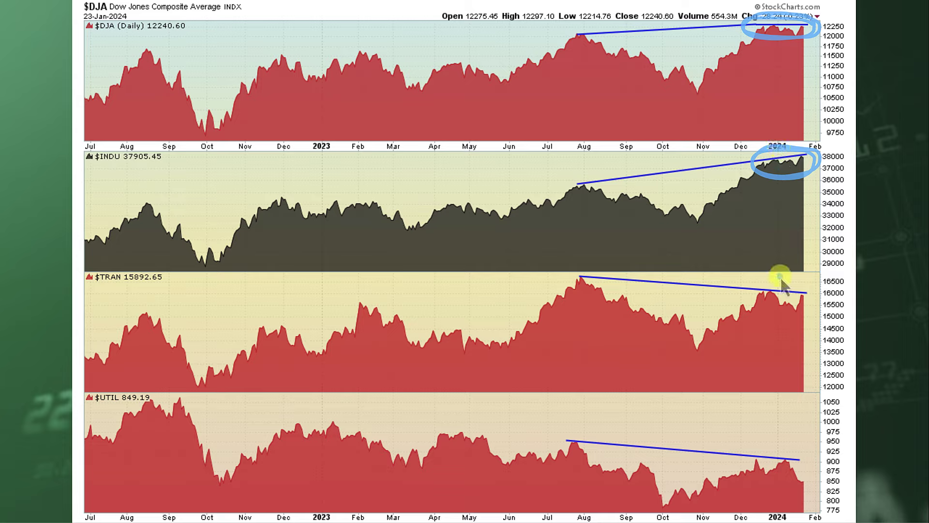
key("Escape")
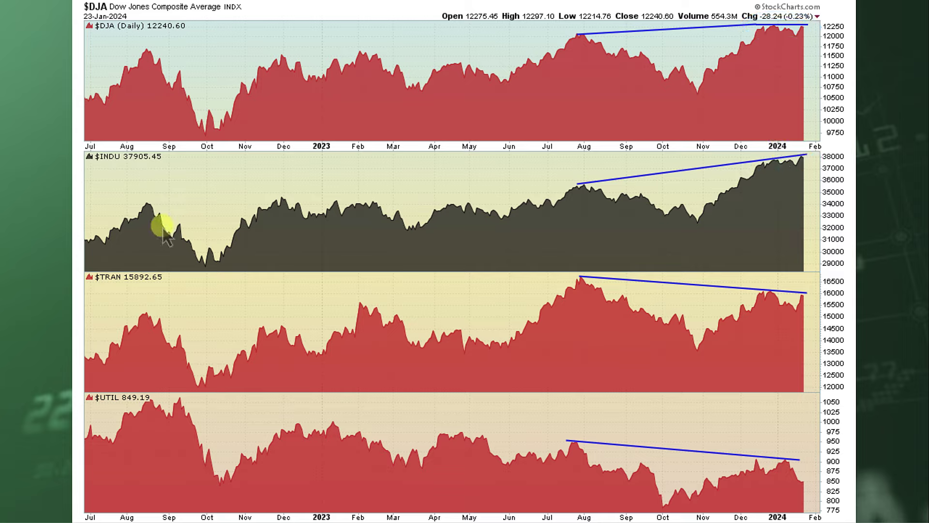
left_click_drag(47, 167, 50, 170)
key("Escape")
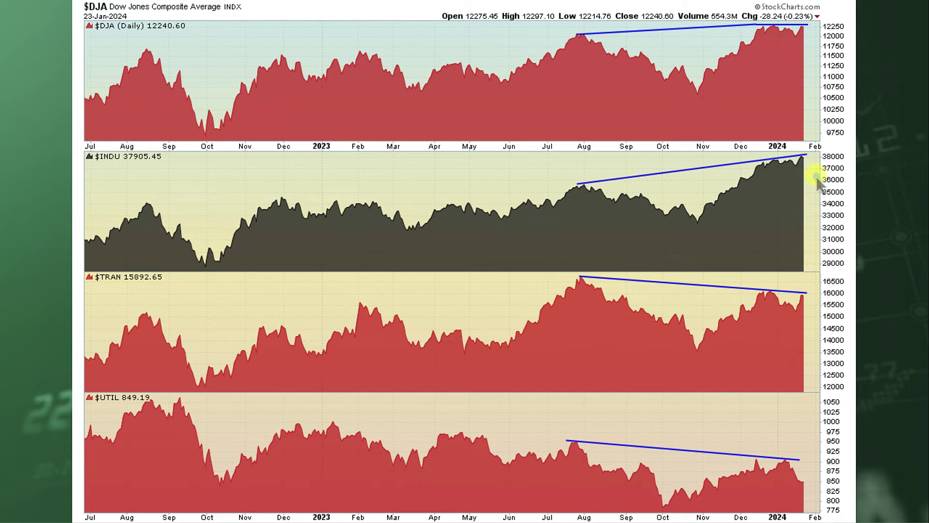
left_click_drag(818, 178, 798, 164)
key("Escape")
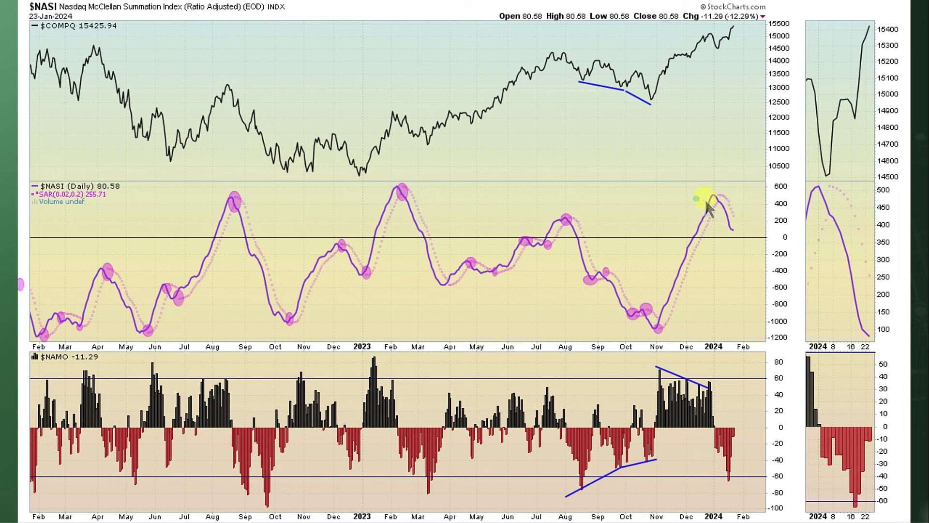
- On the Nasdaq Summation Index slide, circle the index's January peak, trace the Nasdaq's rebound, mark the enlarged index's latest reading, and clear the markup
mouse_move(728, 187)
left_mouse_down()
mouse_move(708, 205)
mouse_move(730, 186)
left_mouse_up()
left_click_drag(710, 41, 738, 23)
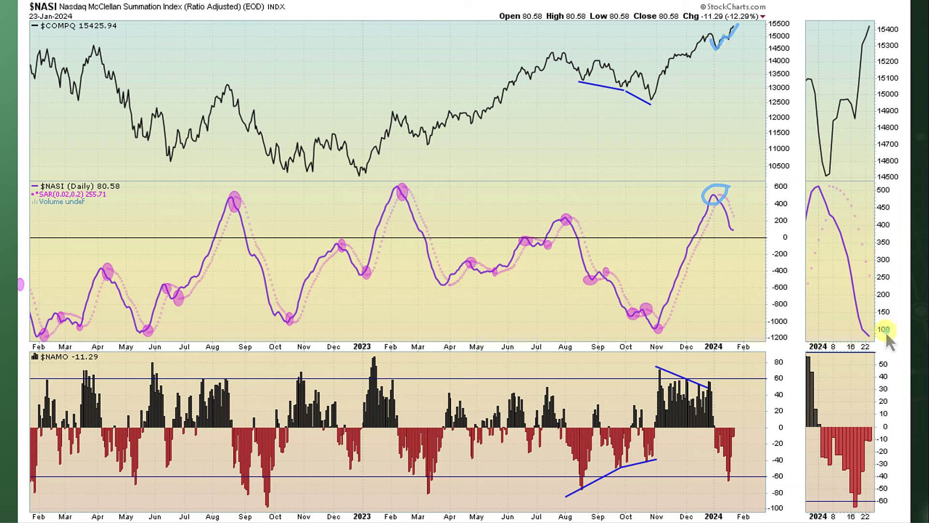
left_click_drag(863, 328, 871, 334)
key("Escape")
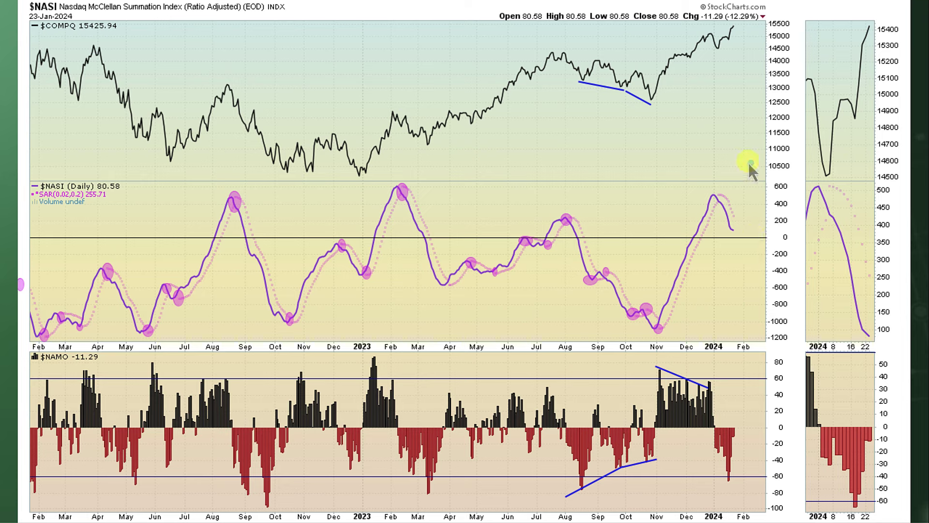
- Circle the Nasdaq Summation Index's rollover, draw an upward arrow by the Nasdaq, circle $NAMO's January 2024 negative bars, and clear the markup
left_click_drag(751, 163, 736, 150)
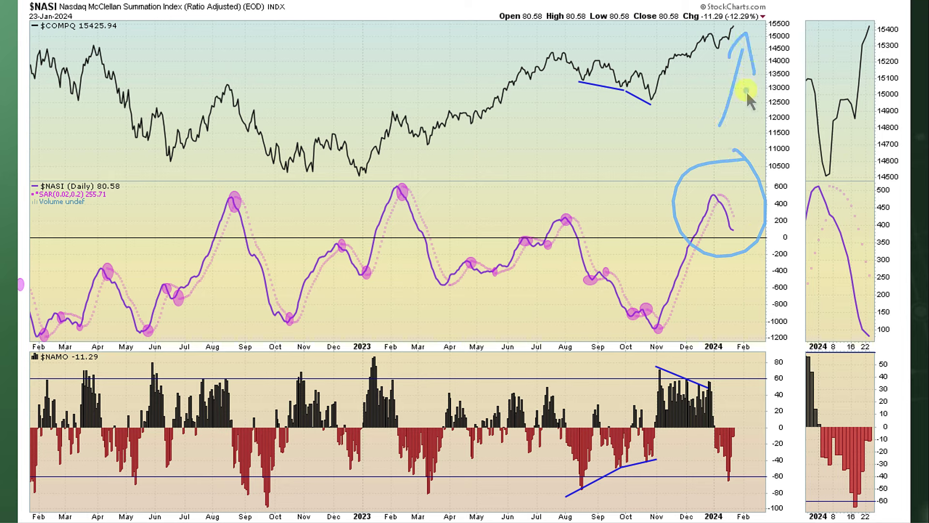
left_click_drag(698, 205, 748, 193)
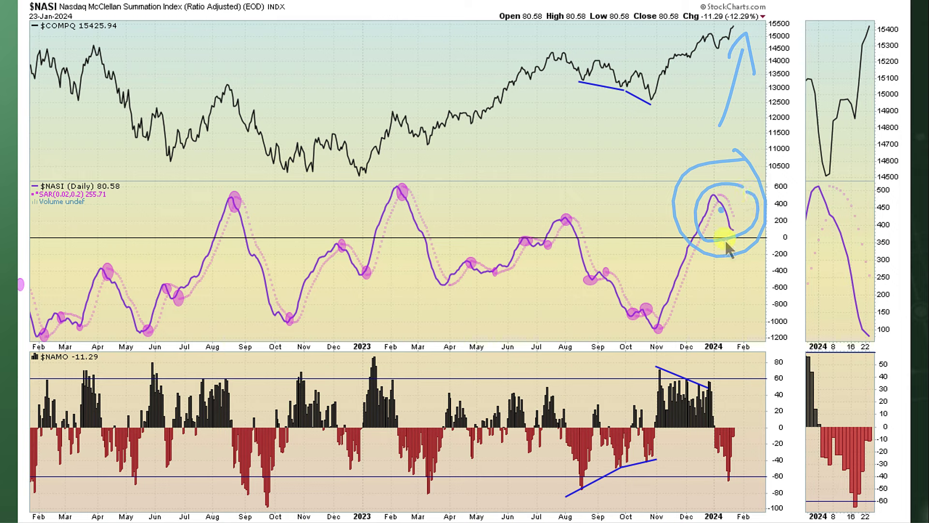
mouse_move(34, 362)
left_mouse_down()
mouse_move(70, 351)
mouse_move(55, 360)
left_mouse_up()
mouse_move(767, 423)
left_mouse_down()
mouse_move(685, 464)
mouse_move(758, 416)
left_mouse_up()
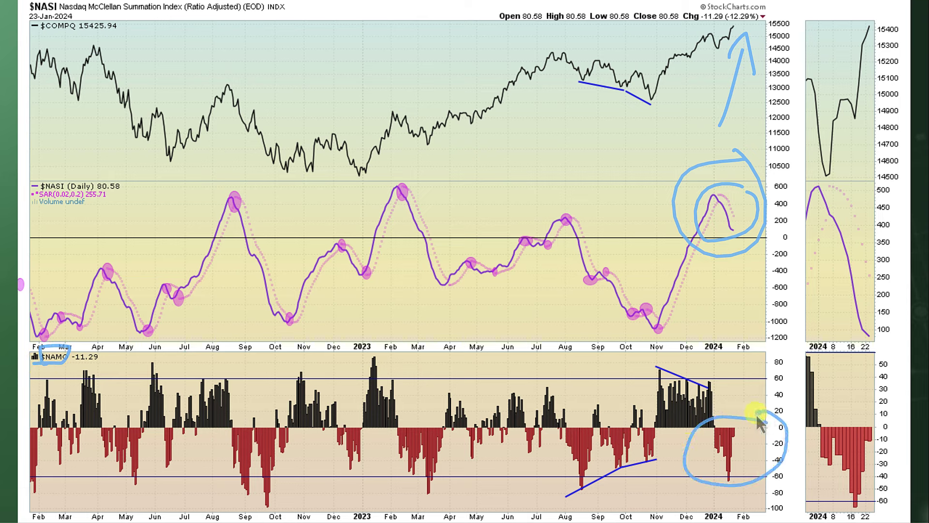
key("e")
- Circle $NAMO's January low near -60, draw a vertical line up to the Nasdaq price, and clear the markup
mouse_move(734, 482)
left_mouse_down()
mouse_move(716, 472)
mouse_move(724, 486)
mouse_move(745, 482)
left_mouse_up()
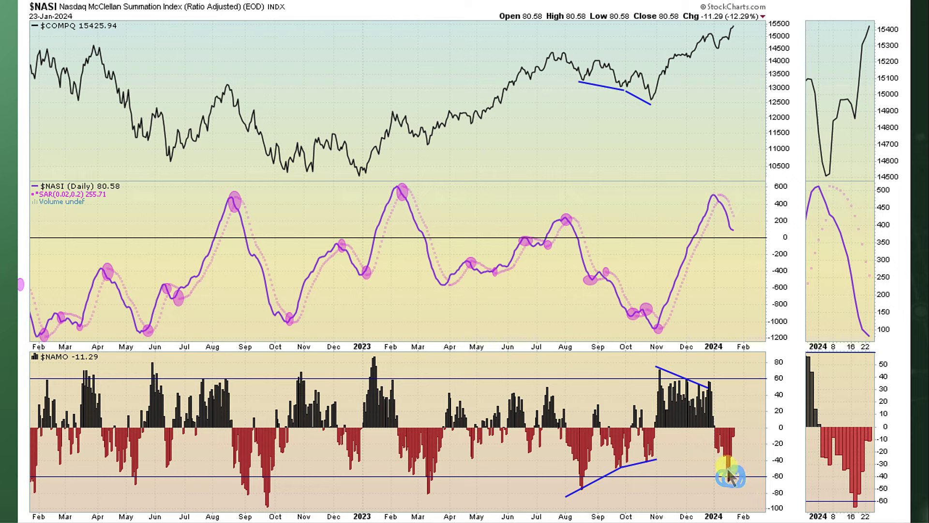
left_click_drag(728, 481, 725, 46)
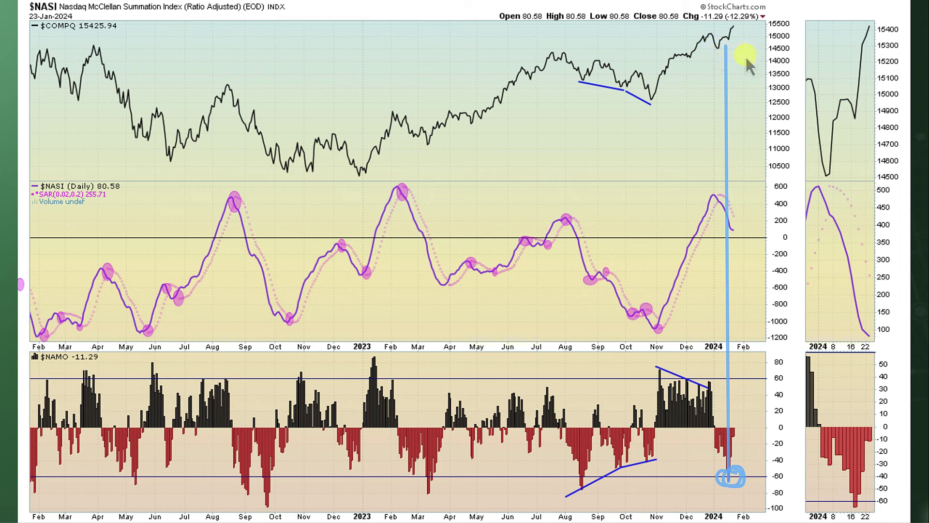
key("Escape")
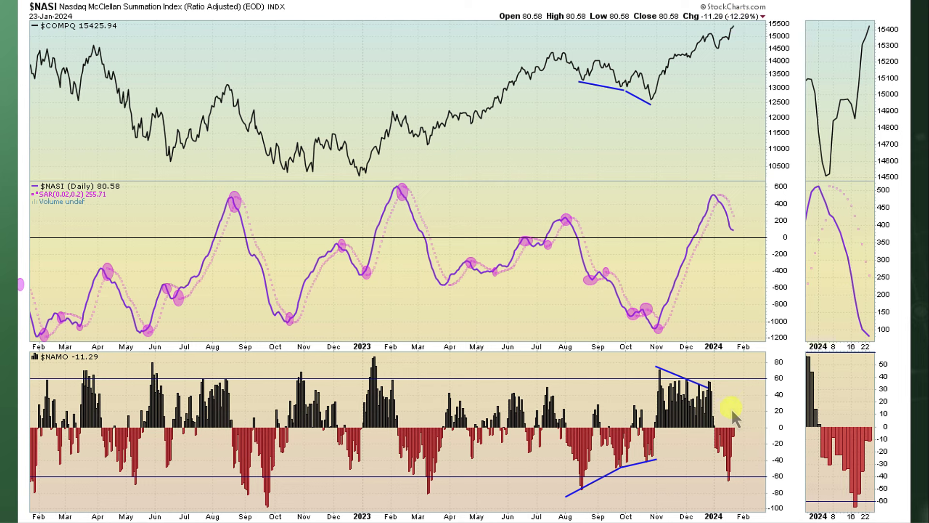
- Show the NYSE McClellan Summation Index slide, circle the index's January 2024 peak and rollover, and clear the markup
key("Right")
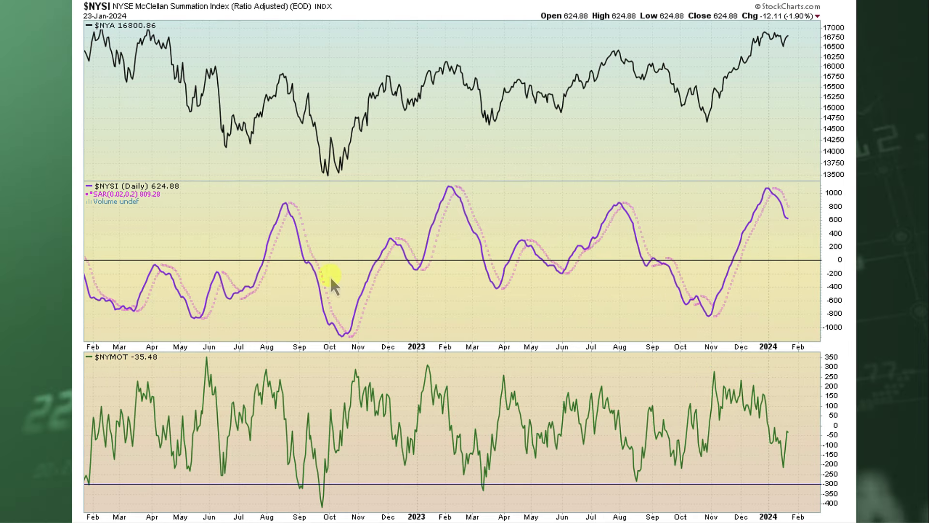
mouse_move(807, 191)
left_mouse_down()
mouse_move(763, 237)
mouse_move(793, 184)
left_mouse_up()
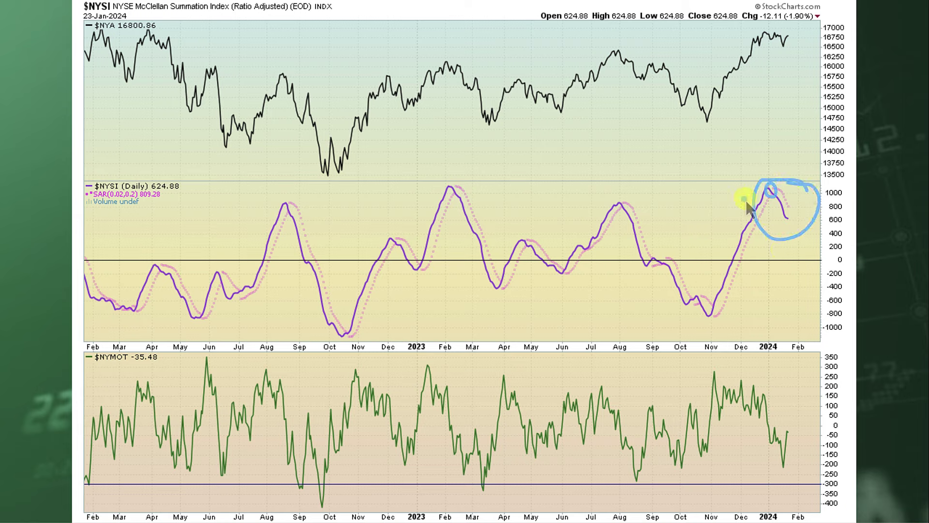
key("Escape")
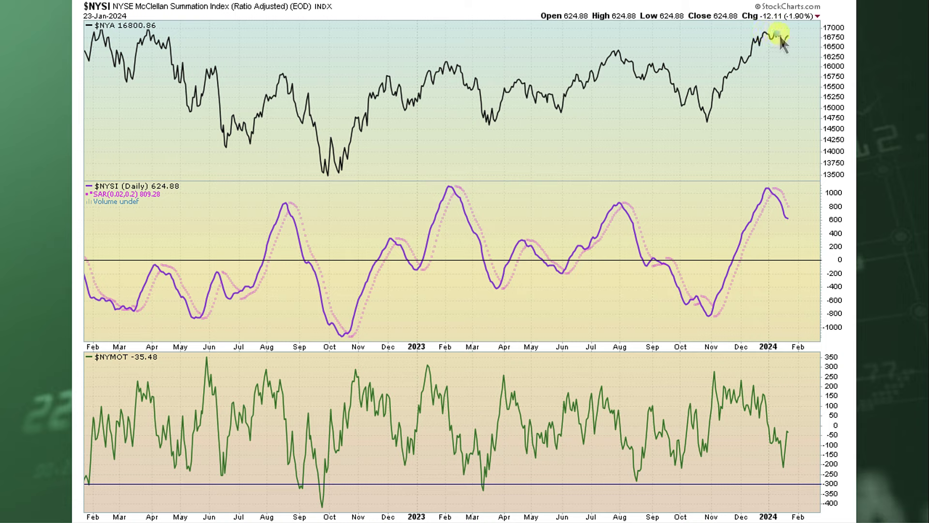
- Trace the NYSE's rise and flat top and $NYMOT's decline since November, circle $NYMOT's zero level, and clear the markup
left_click_drag(751, 33, 799, 33)
mouse_move(785, 35)
left_mouse_down()
mouse_move(792, 51)
mouse_move(784, 34)
left_mouse_up()
left_click_drag(759, 41, 788, 33)
left_click(797, 73)
left_click_drag(720, 372, 763, 391)
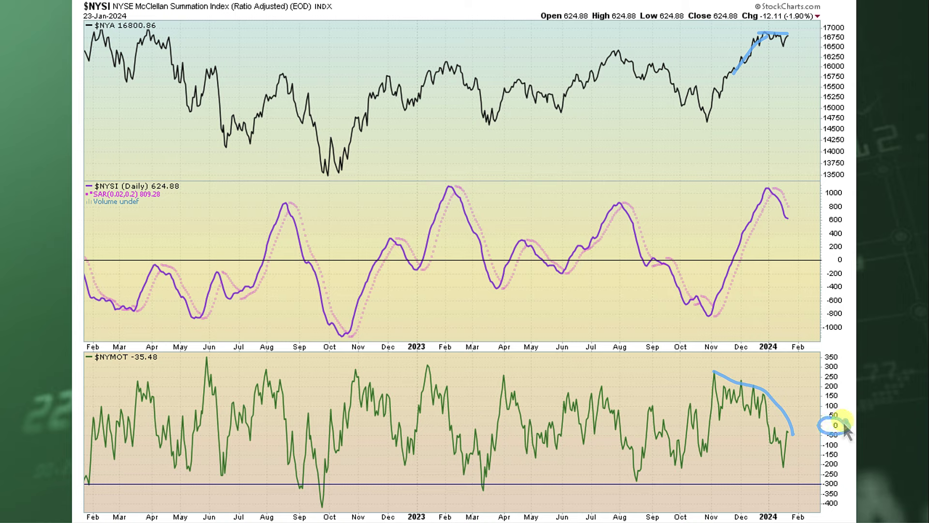
key("Escape")
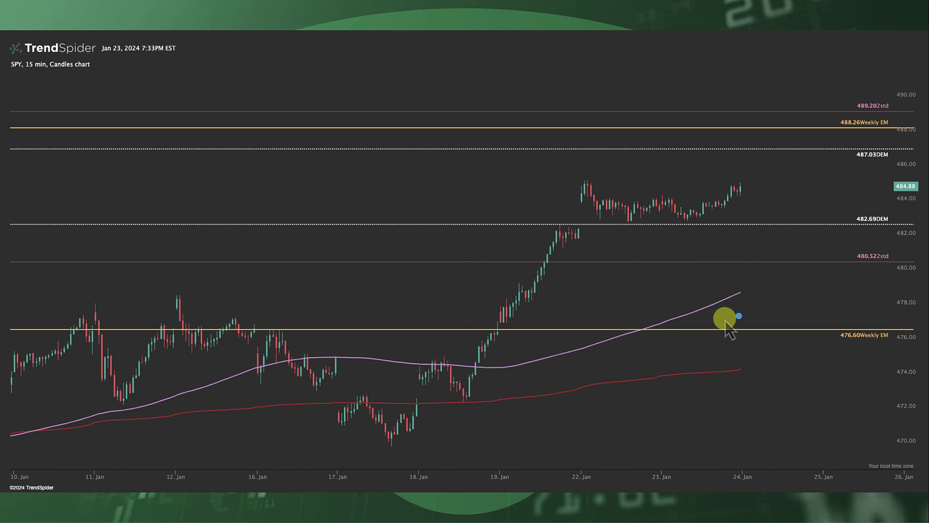
- On the SPY 15-minute chart, draw an arrow along the rising moving average, circle the January 23 candles, sketch a rollover path, and clear the markup
mouse_move(523, 369)
left_mouse_down()
mouse_move(624, 344)
mouse_move(802, 269)
left_mouse_up()
mouse_move(753, 281)
left_mouse_down()
mouse_move(800, 253)
mouse_move(804, 290)
left_mouse_up()
left_click_drag(741, 167, 637, 201)
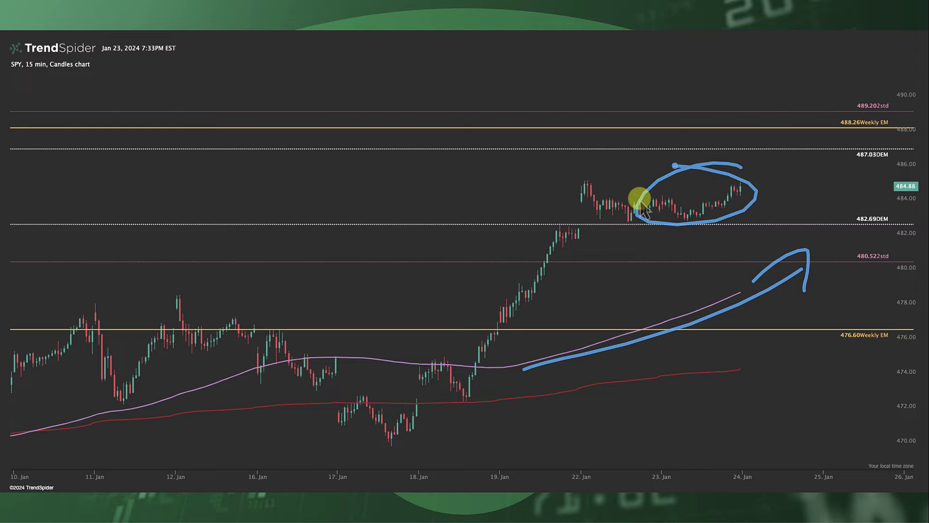
mouse_move(709, 299)
left_mouse_down()
mouse_move(757, 271)
mouse_move(862, 284)
mouse_move(921, 385)
left_mouse_up()
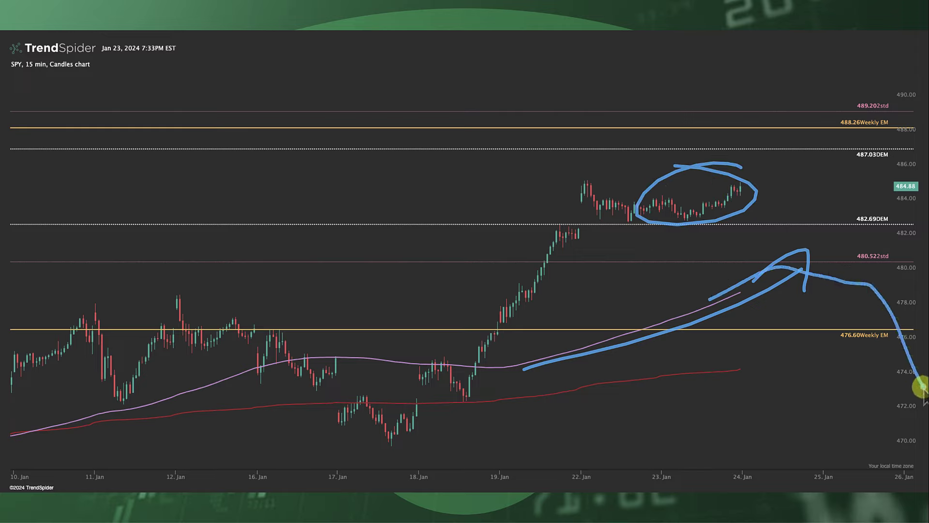
left_click_drag(821, 318, 924, 455)
key("Escape")
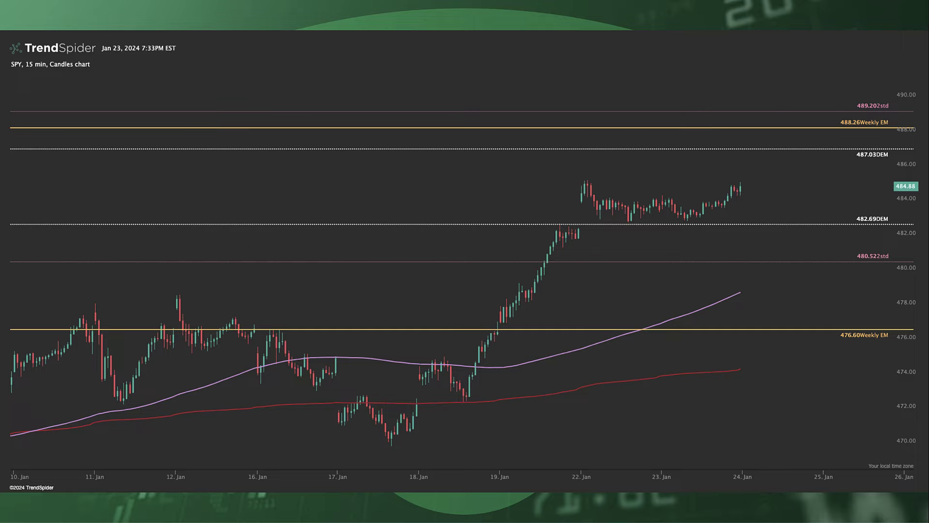
- Show the S&P 500 30-minute gamma levels slide, mark the Gamma Flip level, clear the markup, and mark the recent price action
key("Right")
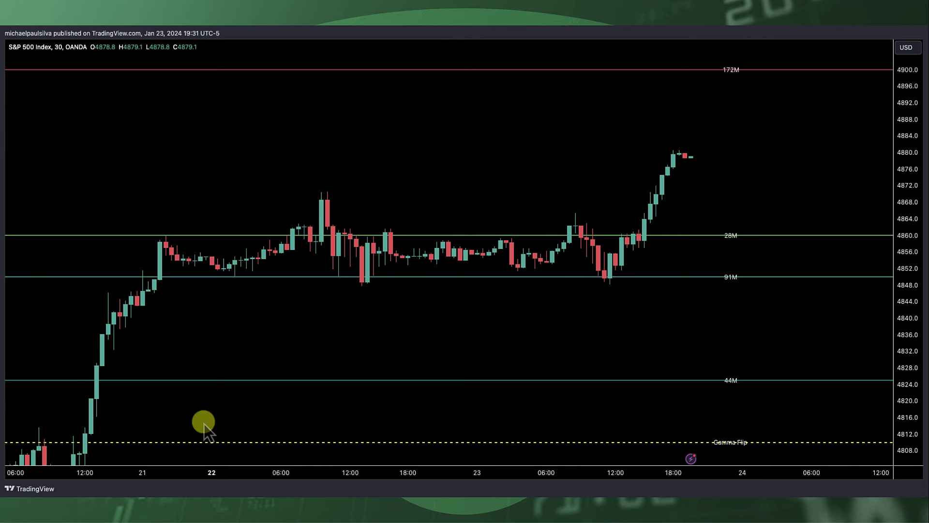
left_click_drag(770, 435, 707, 431)
key("Escape")
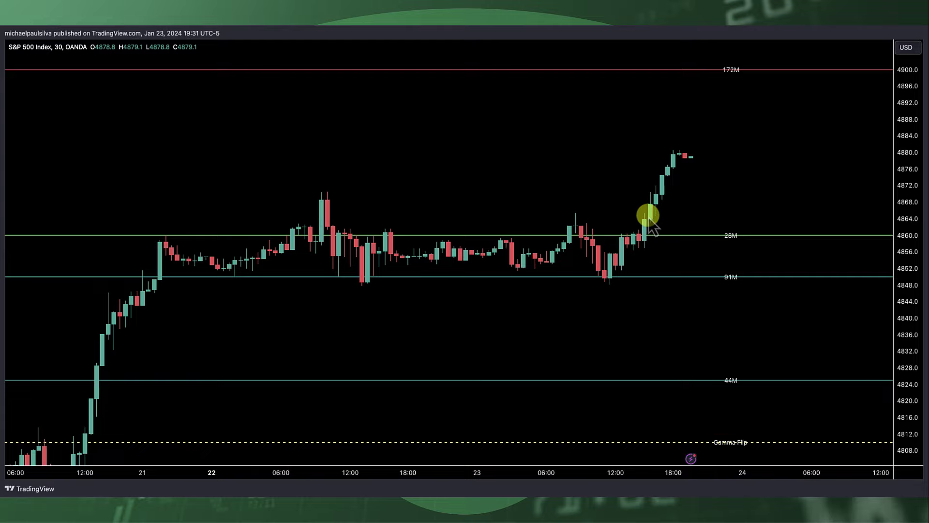
mouse_move(594, 307)
left_mouse_down()
mouse_move(625, 375)
mouse_move(720, 220)
mouse_move(782, 195)
mouse_move(827, 224)
left_mouse_up()
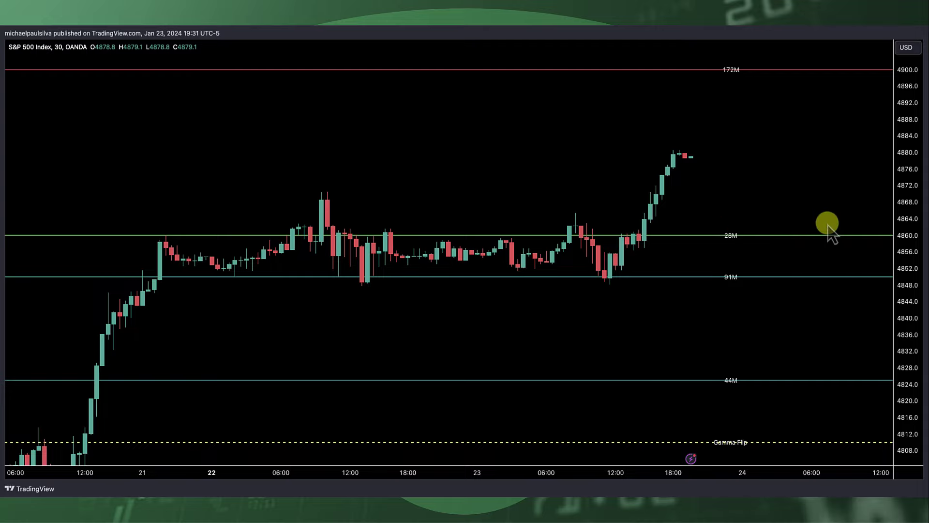
mouse_move(339, 323)
left_mouse_down()
mouse_move(705, 207)
mouse_move(745, 115)
left_mouse_up()
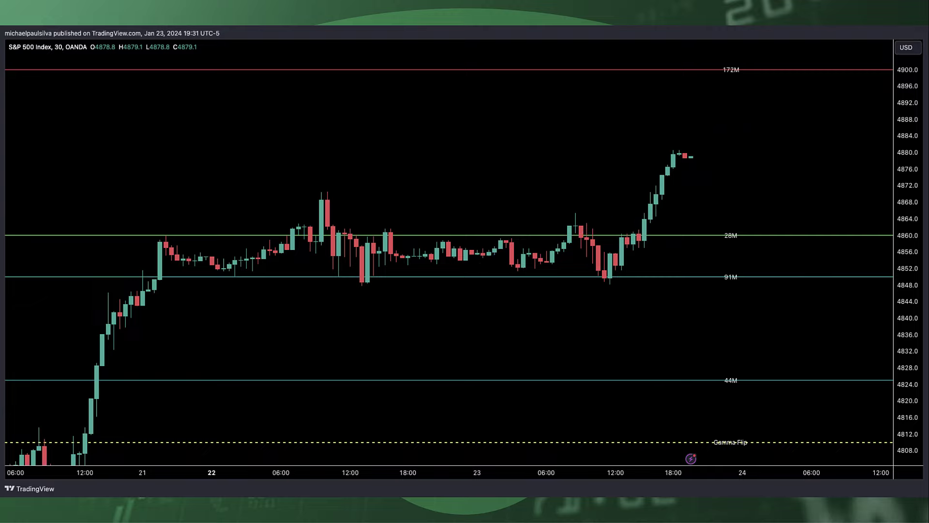